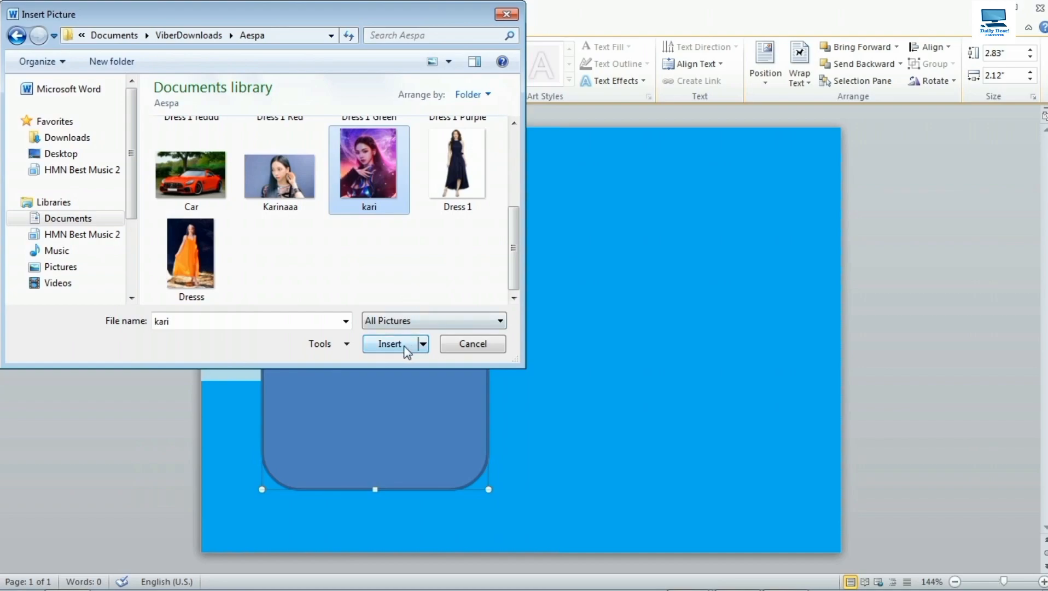
Insert the kari photo into the rounded rectangle and crop it to Fill the frame.
left_click(389, 343)
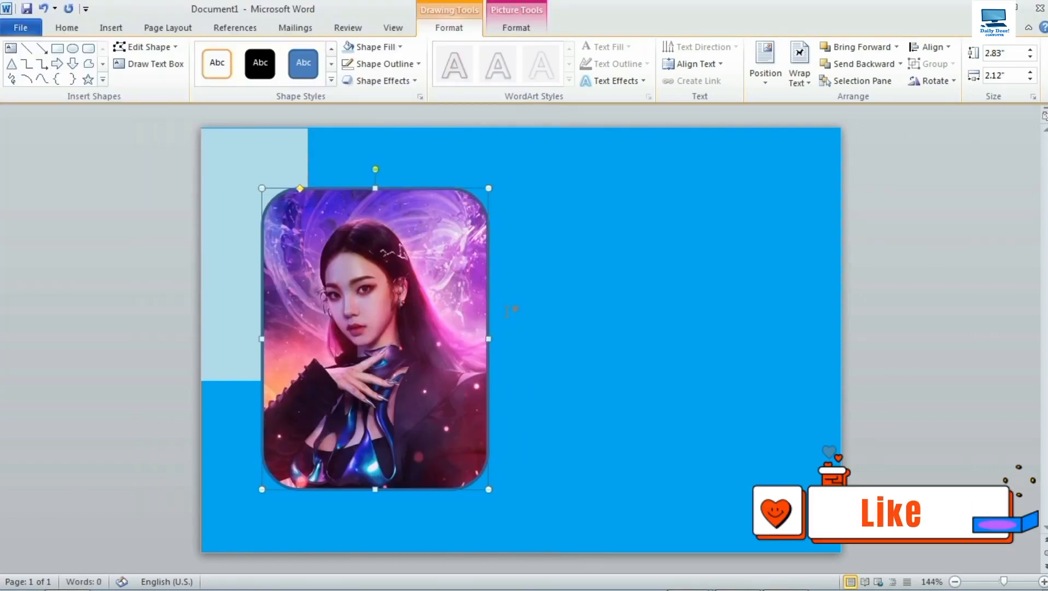
left_click(519, 32)
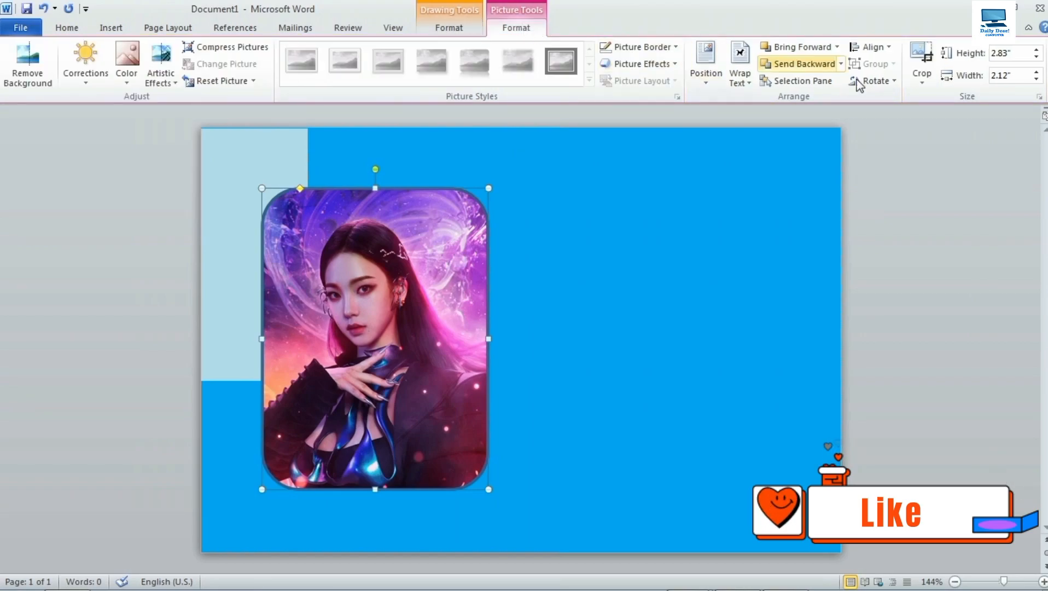
left_click(920, 84)
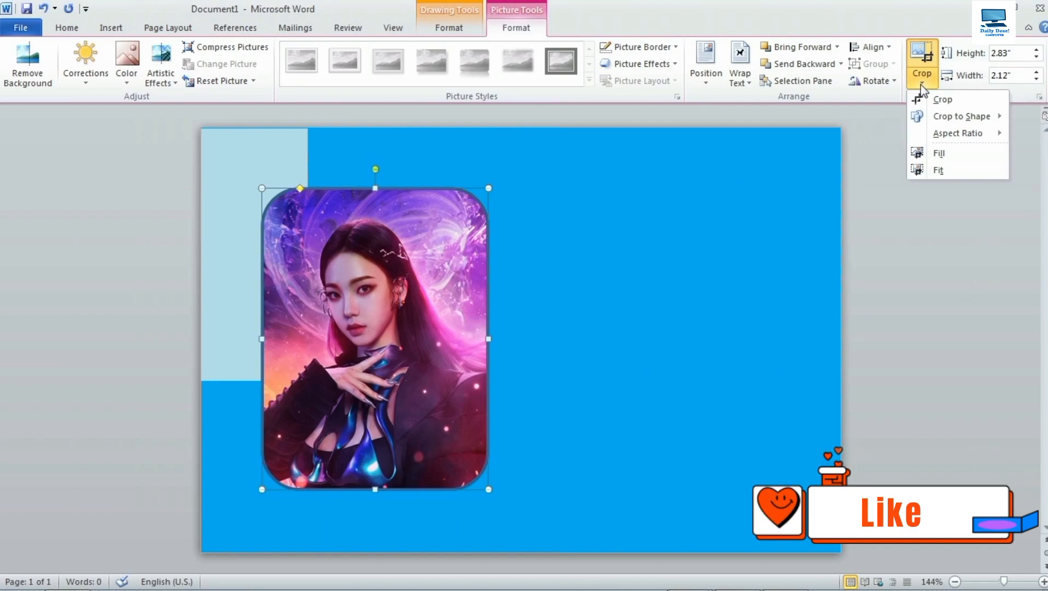
left_click(947, 152)
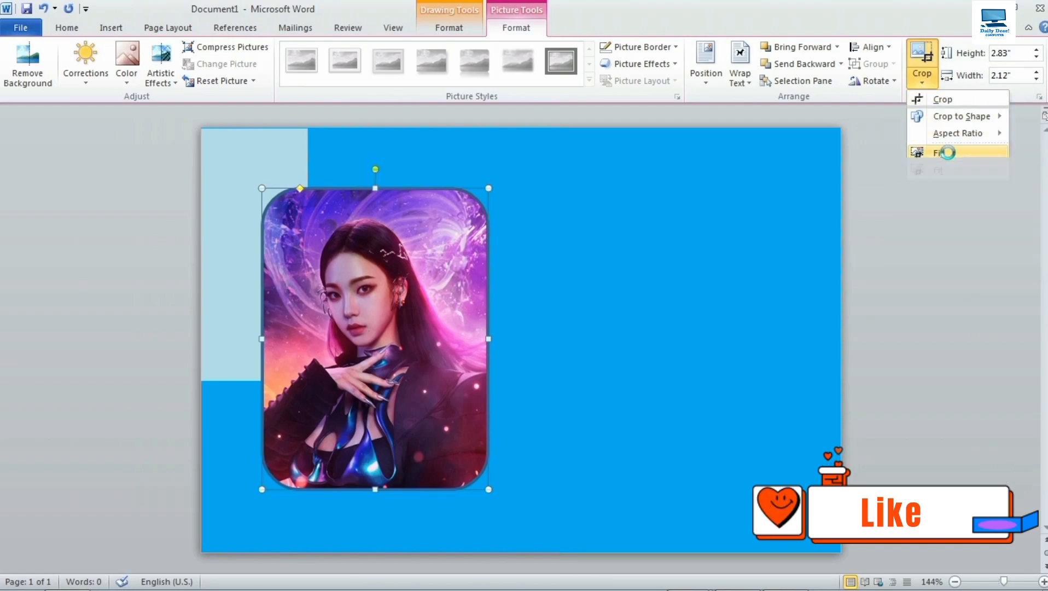
left_click(923, 55)
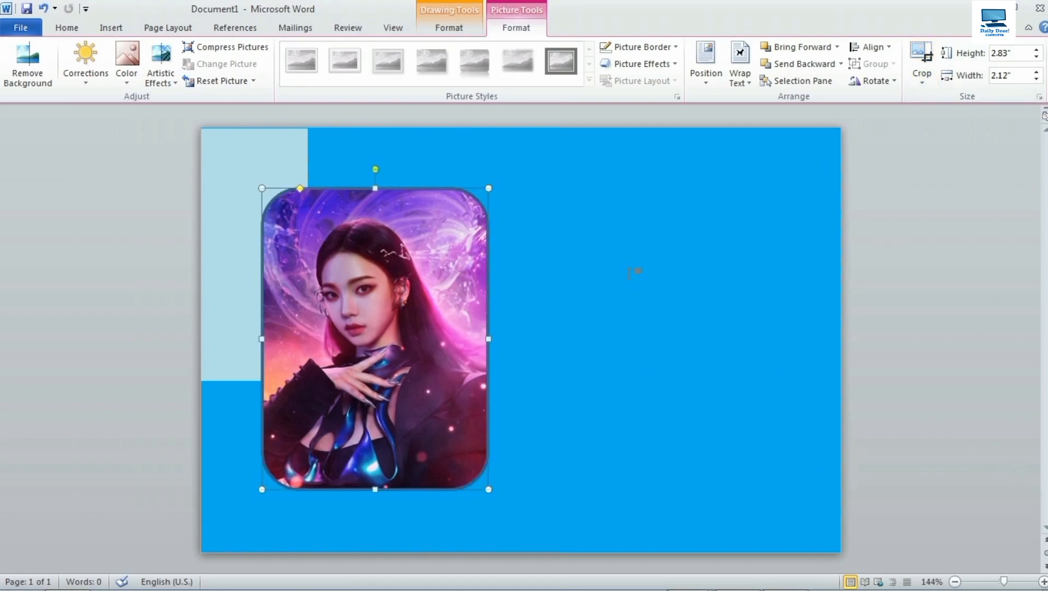
Give the photo a 4½ pt pink border chosen from the standard colour palette.
left_click(649, 48)
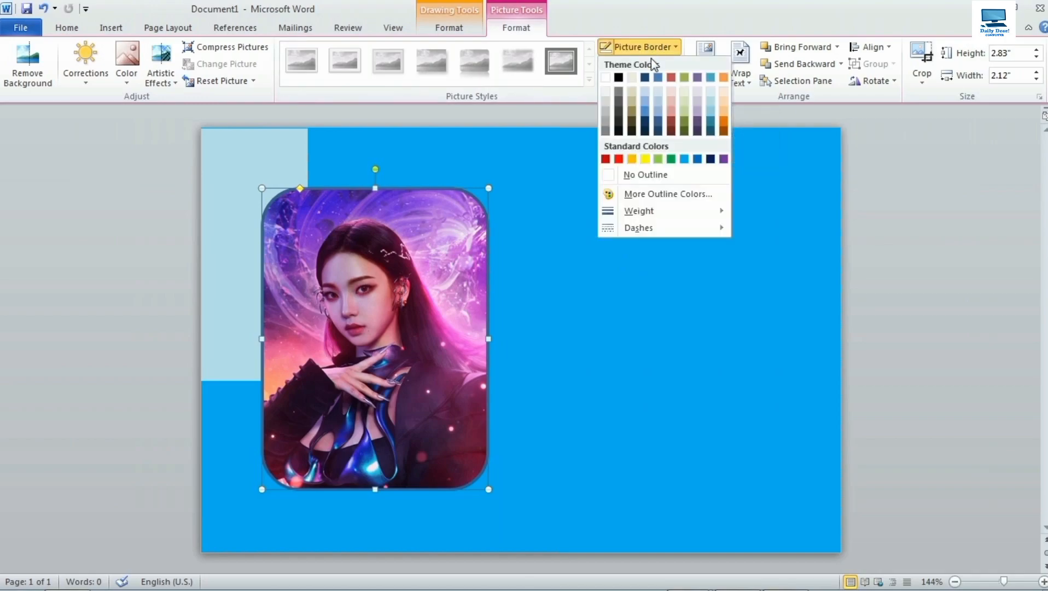
mouse_move(662, 213)
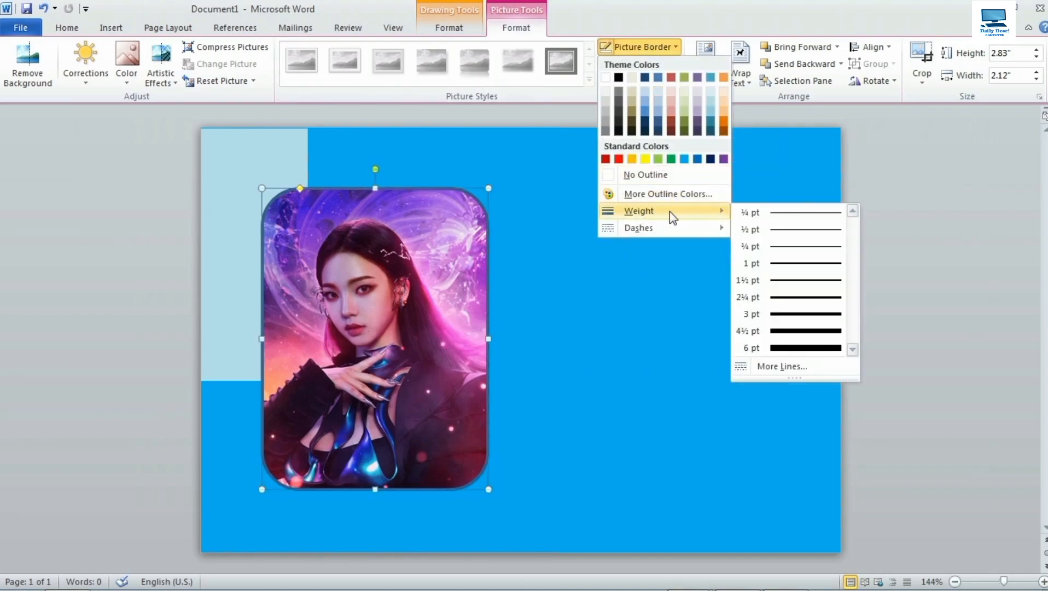
left_click(793, 332)
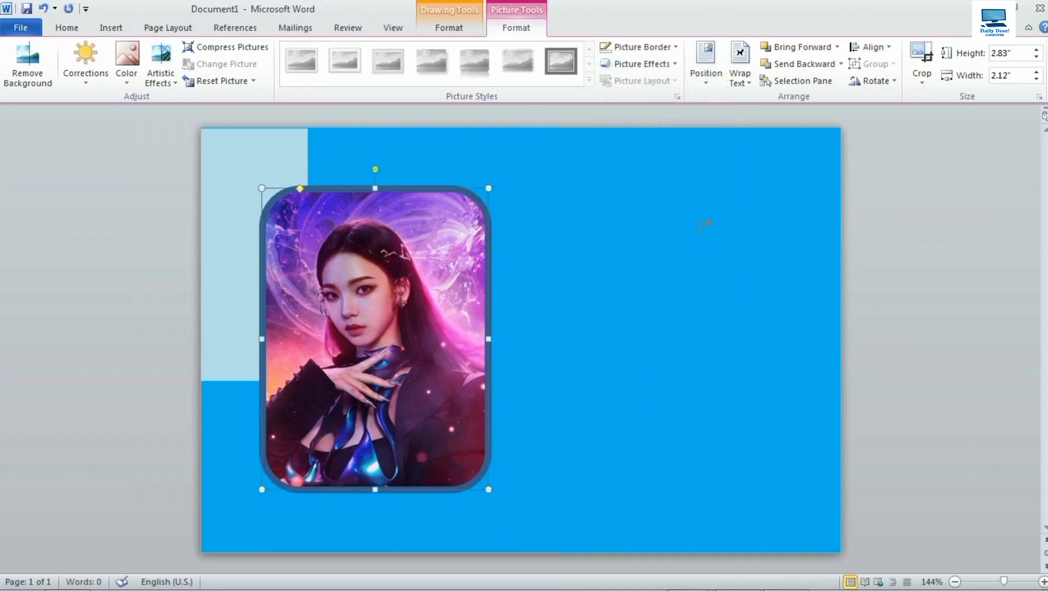
left_click(651, 47)
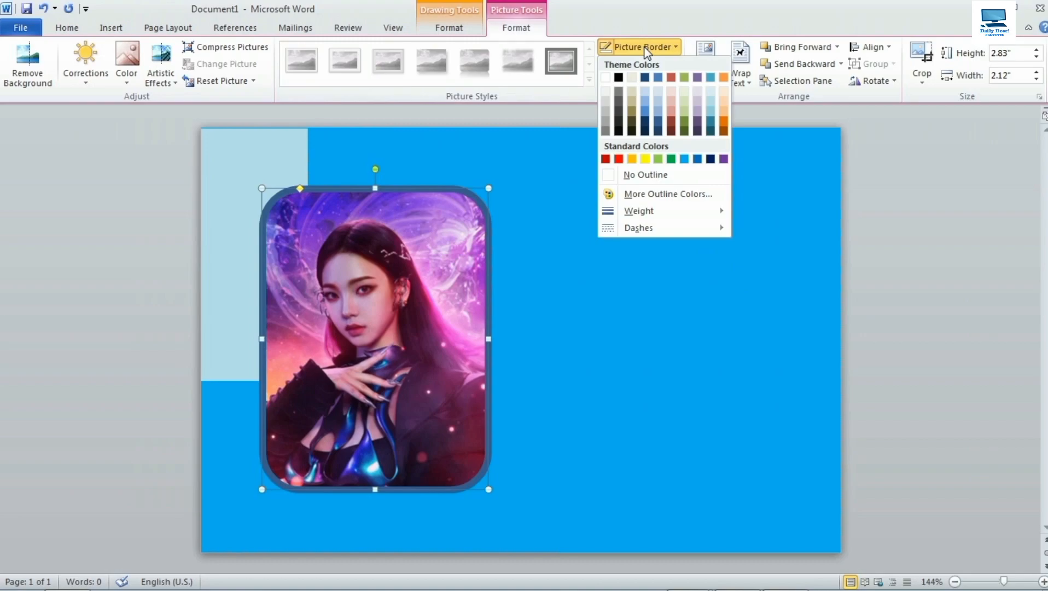
left_click(684, 201)
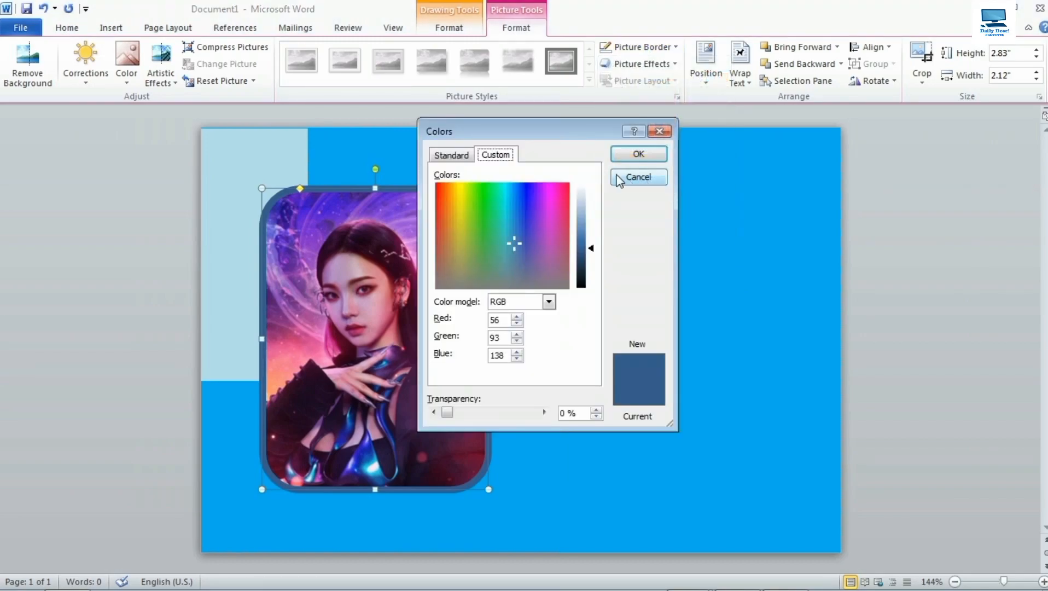
left_click(451, 156)
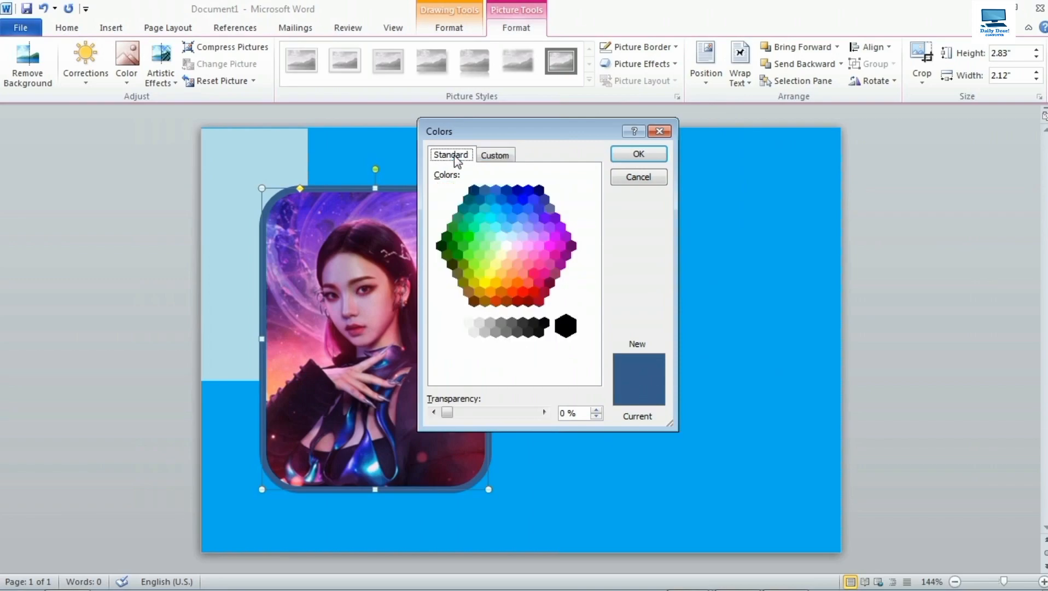
left_click(545, 254)
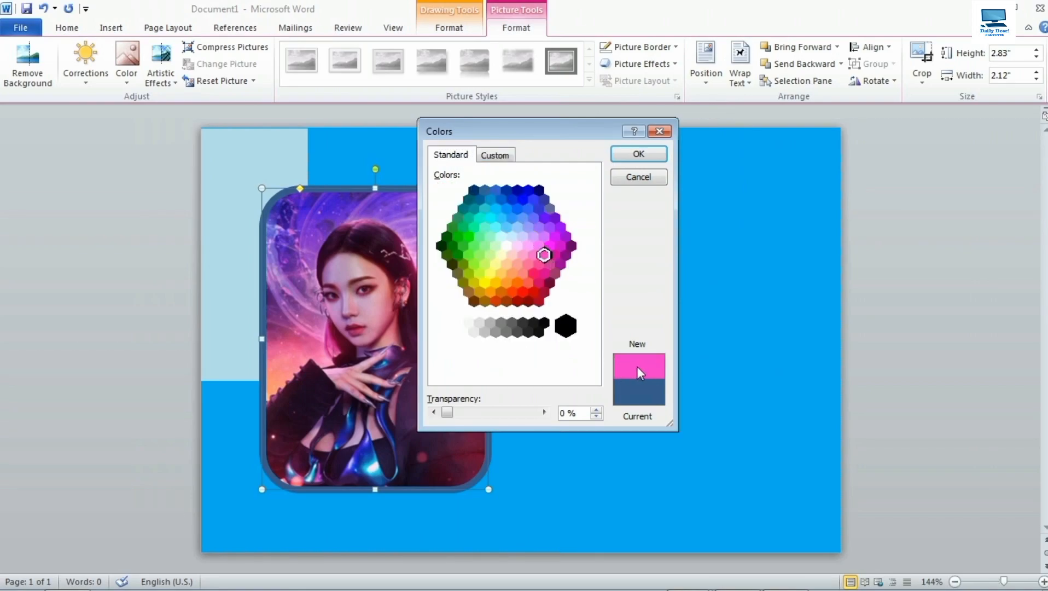
left_click(638, 155)
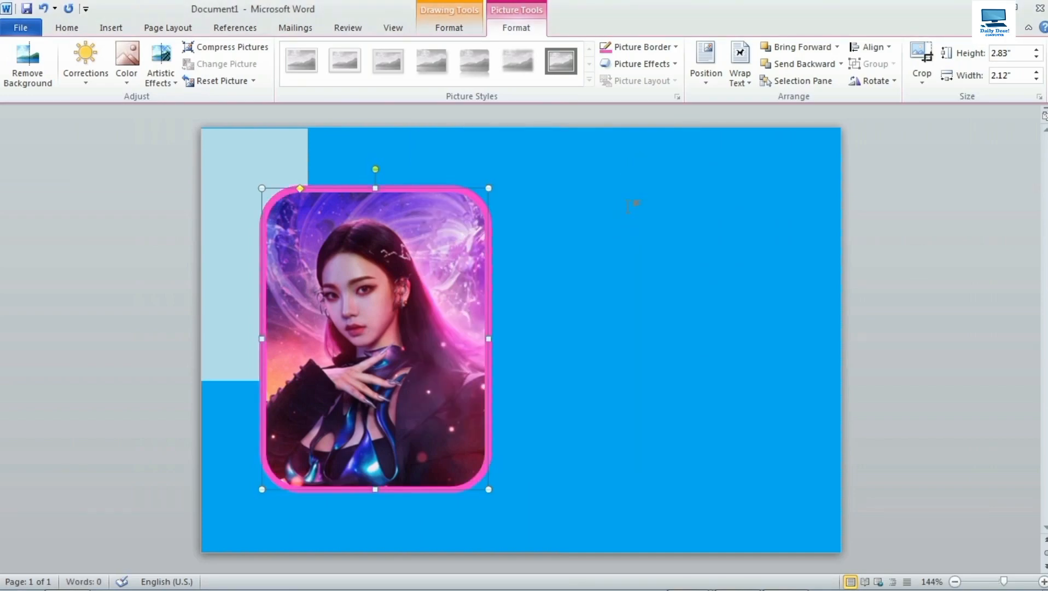
Apply an Inside Center shadow effect to the photo.
left_click(625, 65)
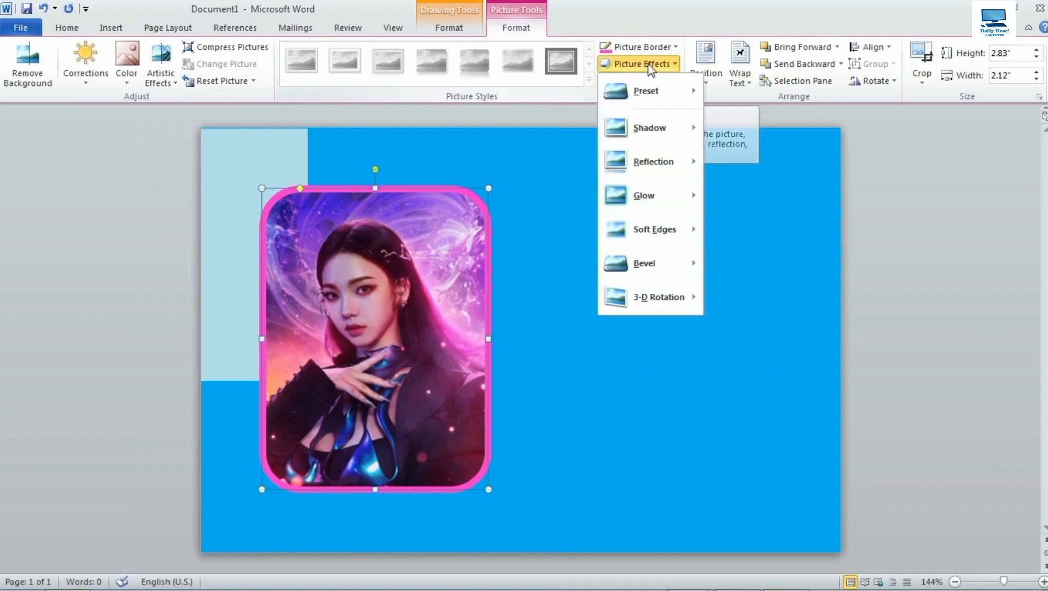
mouse_move(642, 133)
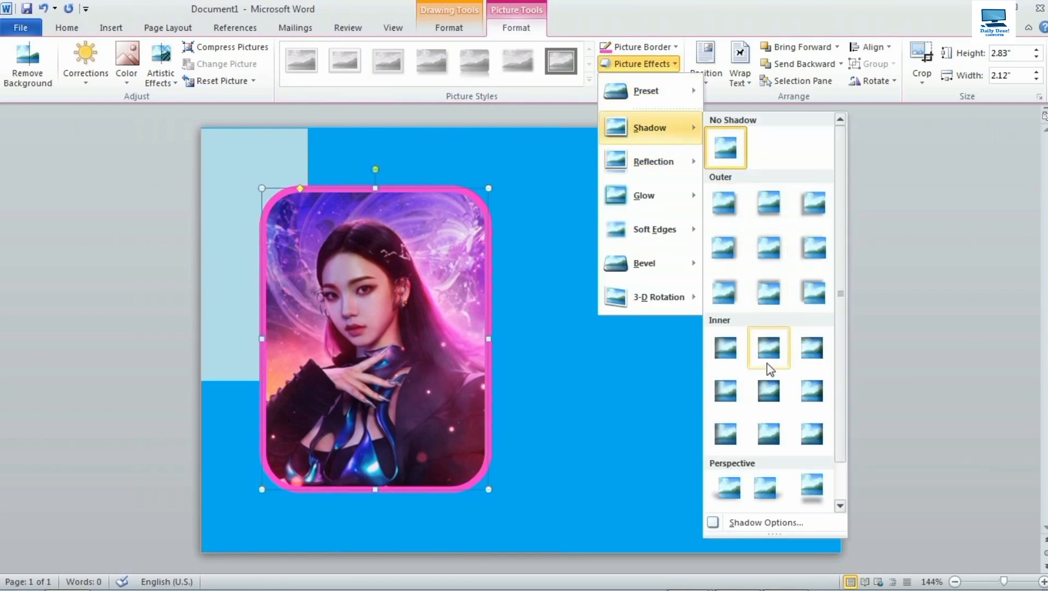
left_click(774, 395)
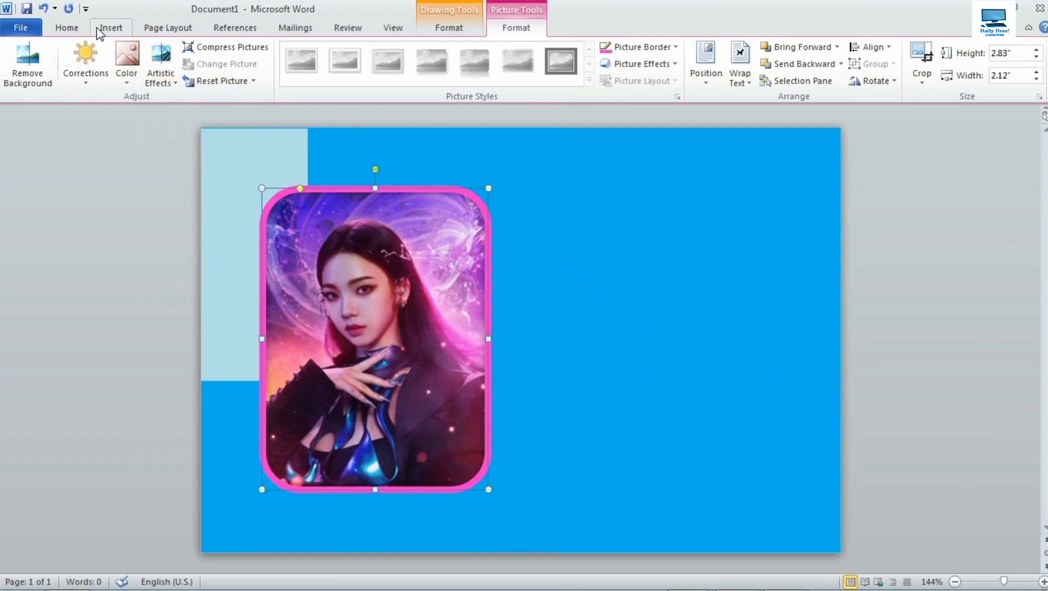
Draw an arc above the photo and size it to 0.9" by 0.9".
left_click(113, 30)
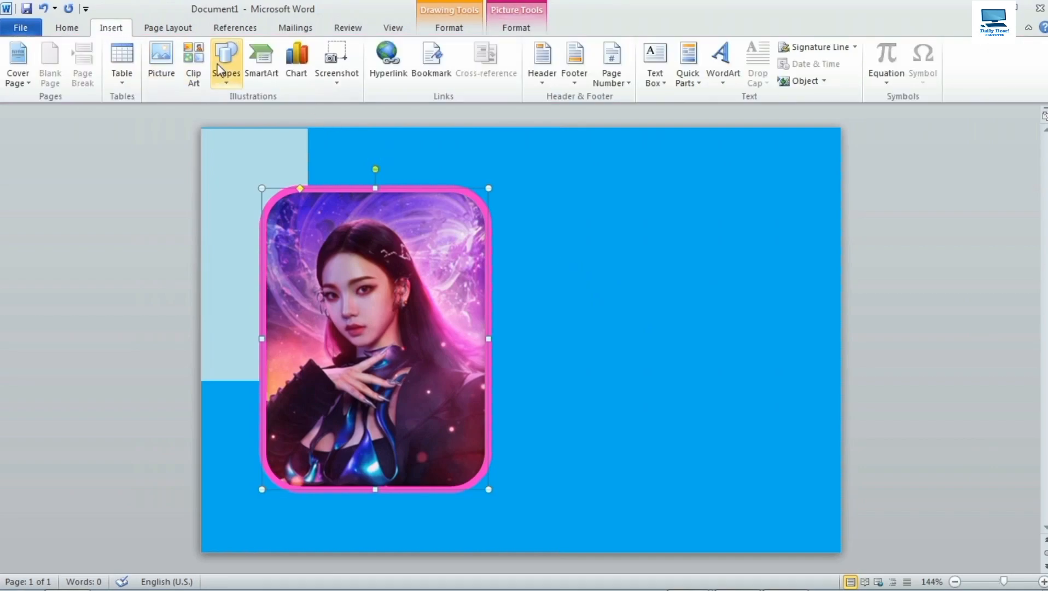
left_click(223, 84)
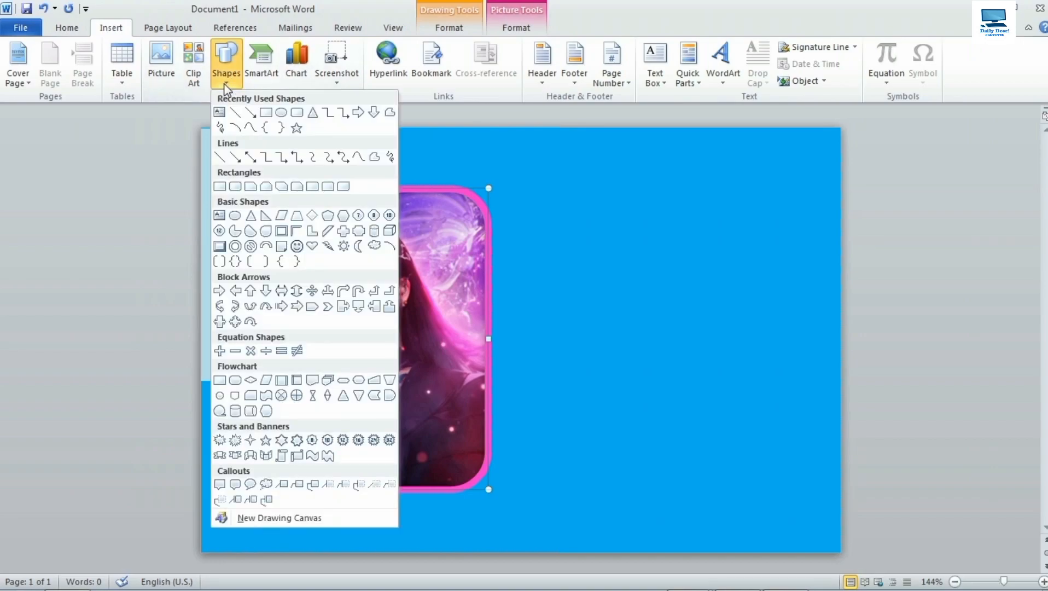
left_click(389, 246)
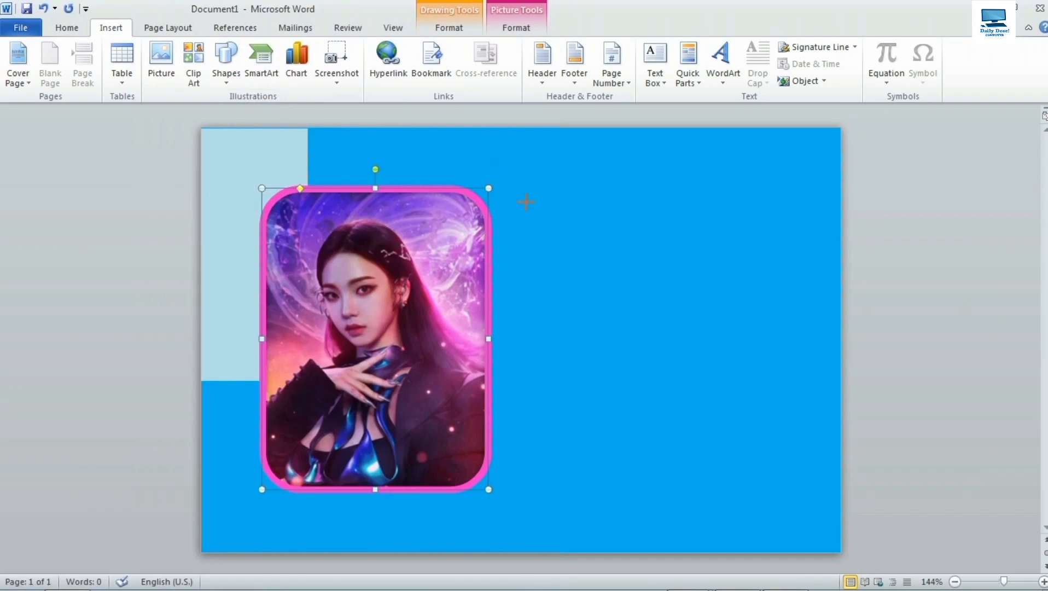
left_click_drag(564, 243, 566, 245)
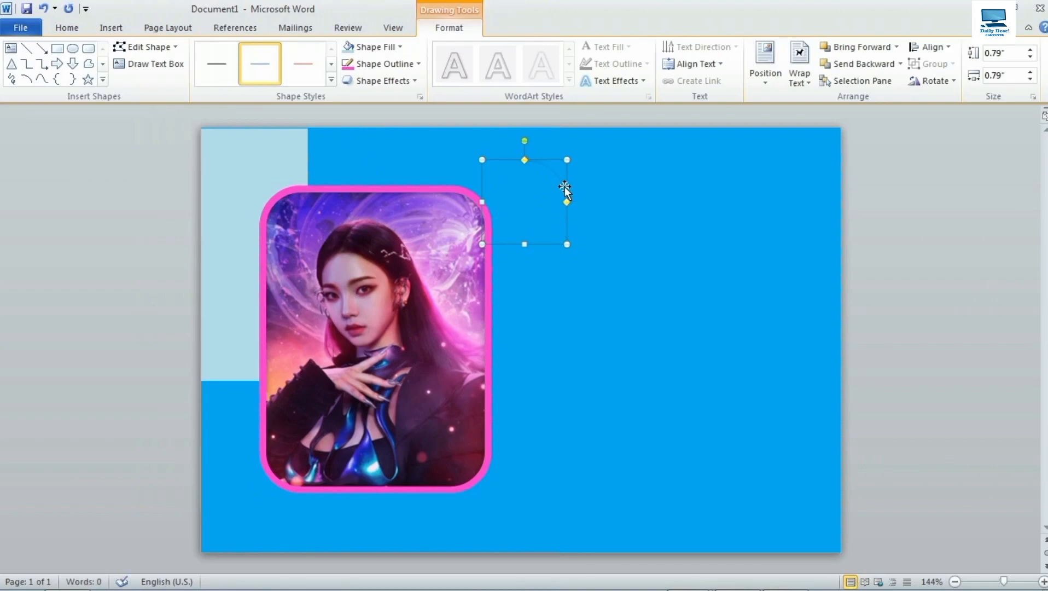
left_click(1014, 52)
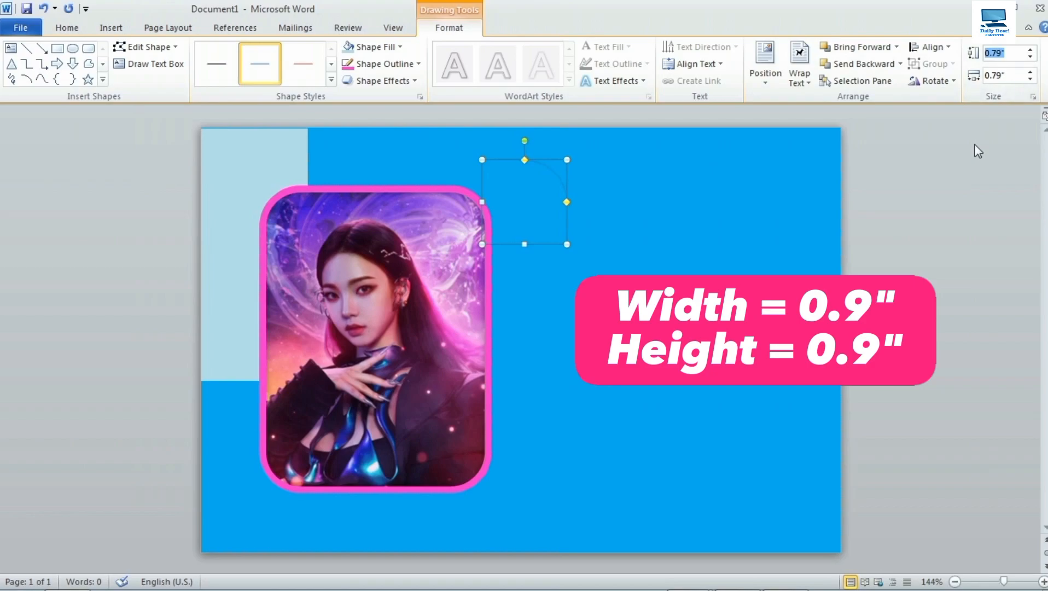
type(".9")
key("Return")
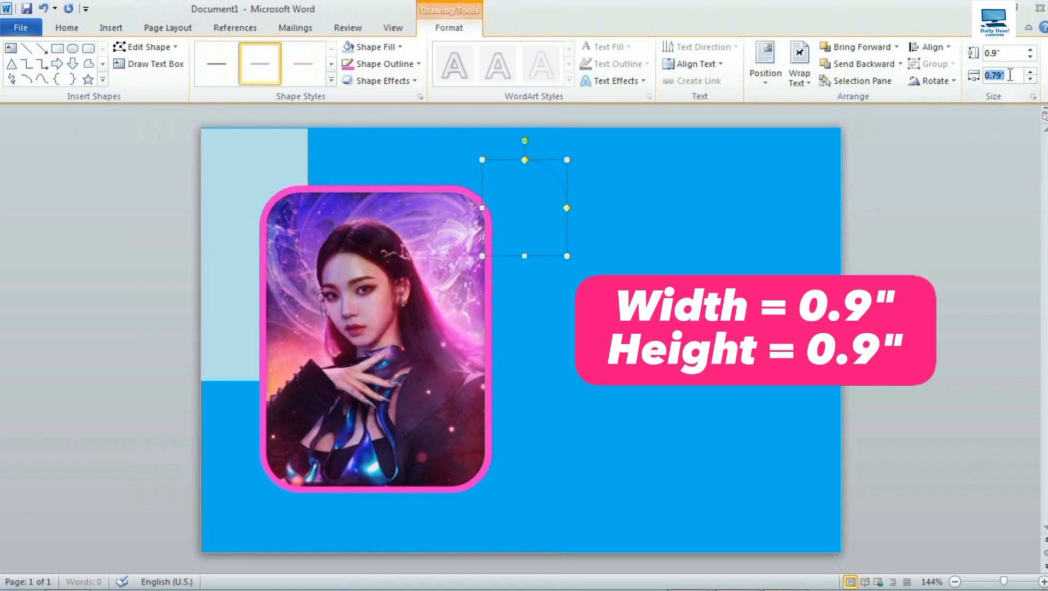
key("Return")
type("0")
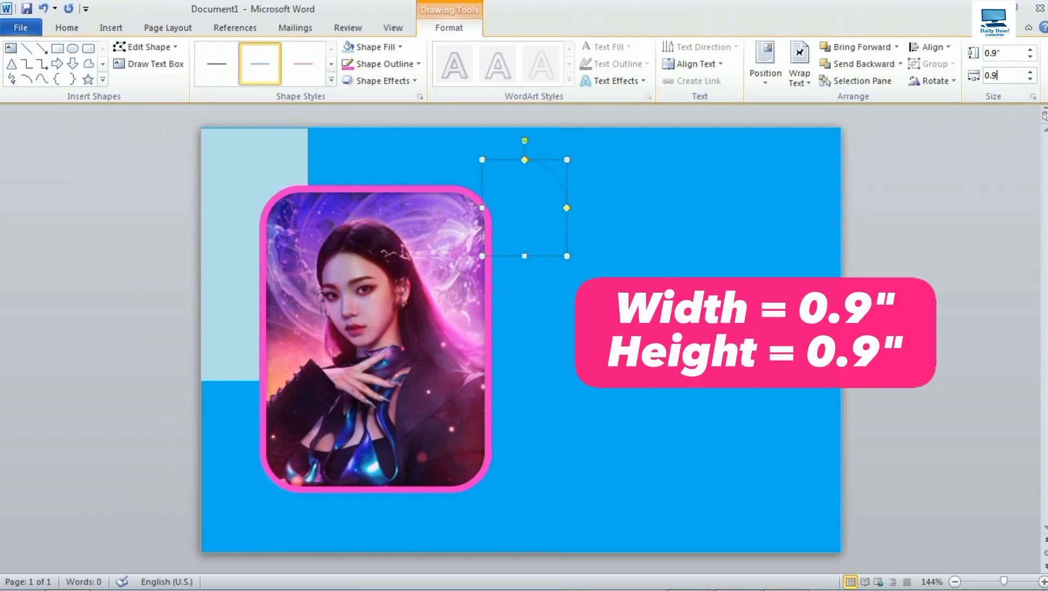
type(".9")
key("Return")
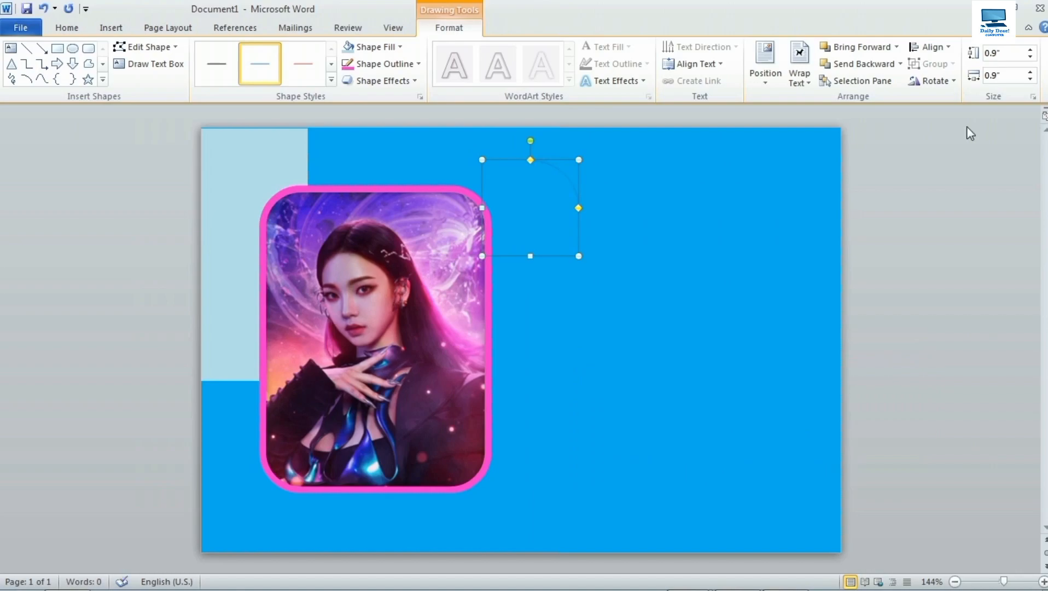
Give the arc a 4½ pt light aqua outline and move it to the photo's top-right corner.
left_click(396, 66)
mouse_move(372, 254)
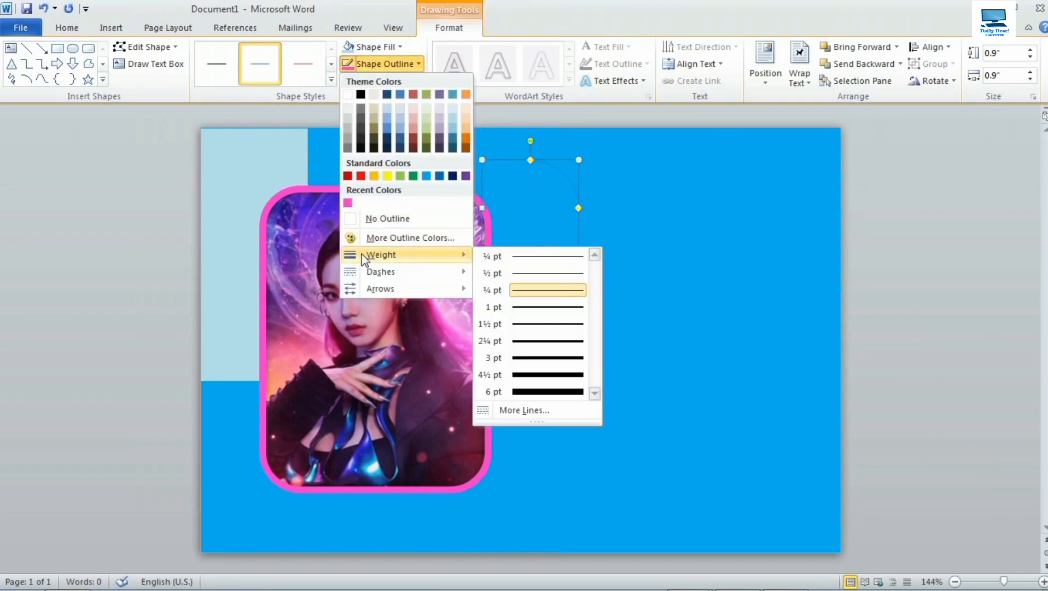
left_click(534, 377)
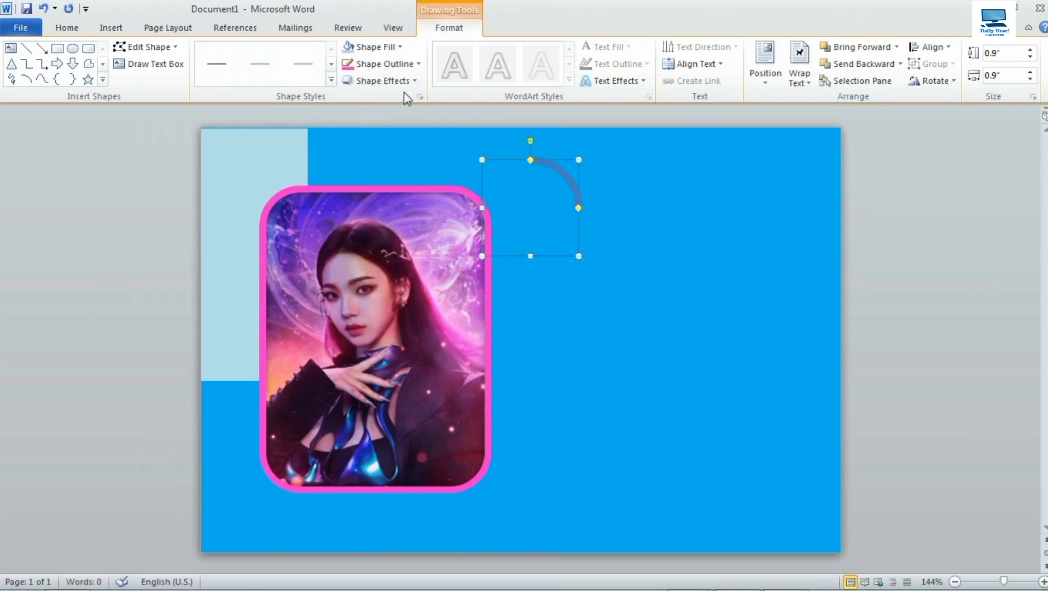
left_click(383, 65)
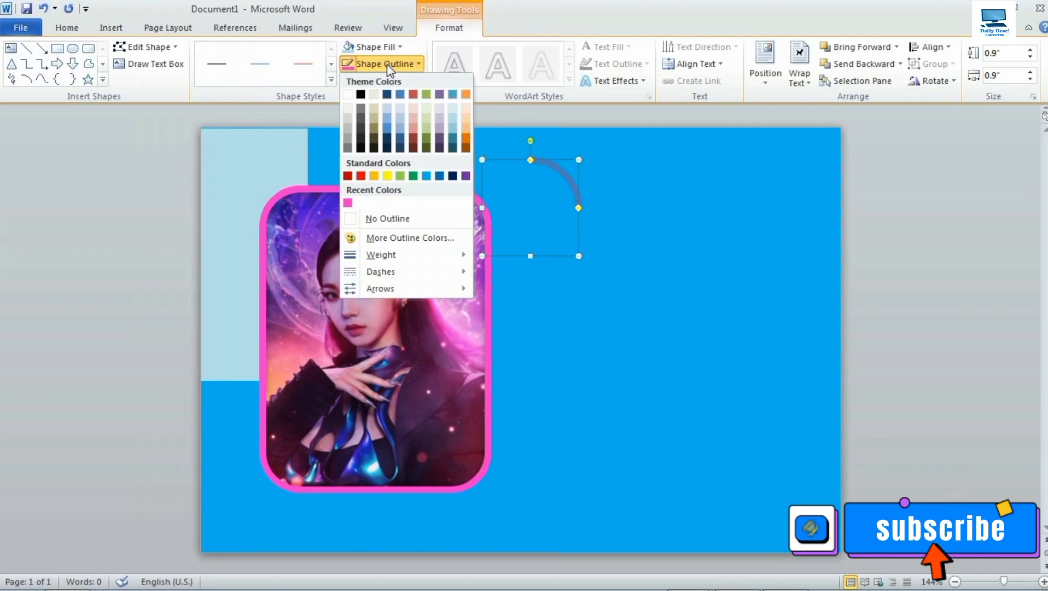
left_click(453, 109)
left_click_drag(557, 167, 499, 170)
left_click(569, 235)
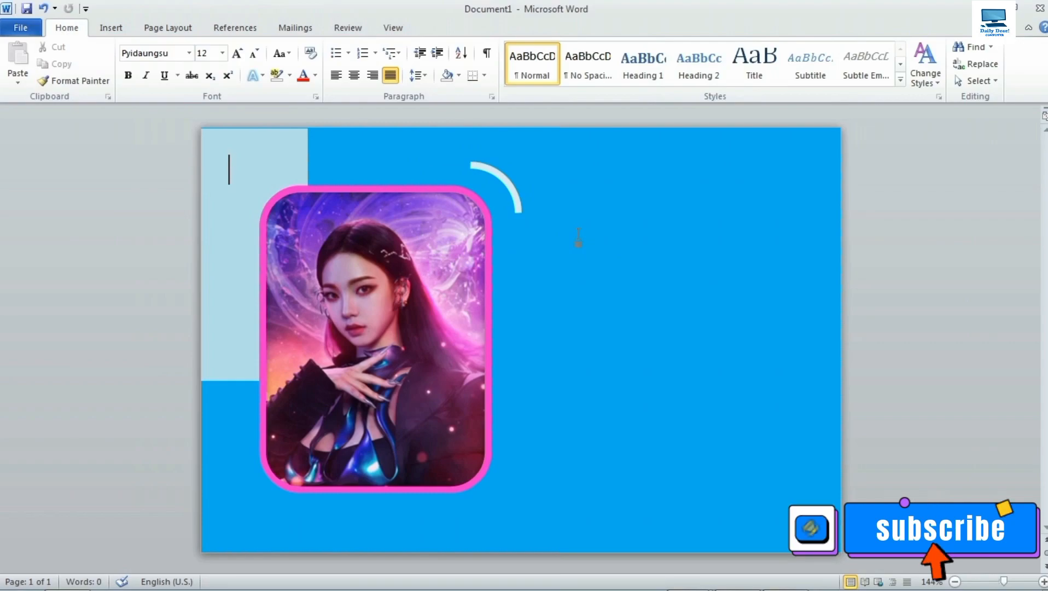
Copy the arc and move the duplicate to the photo's lower-left corner.
left_click(504, 179)
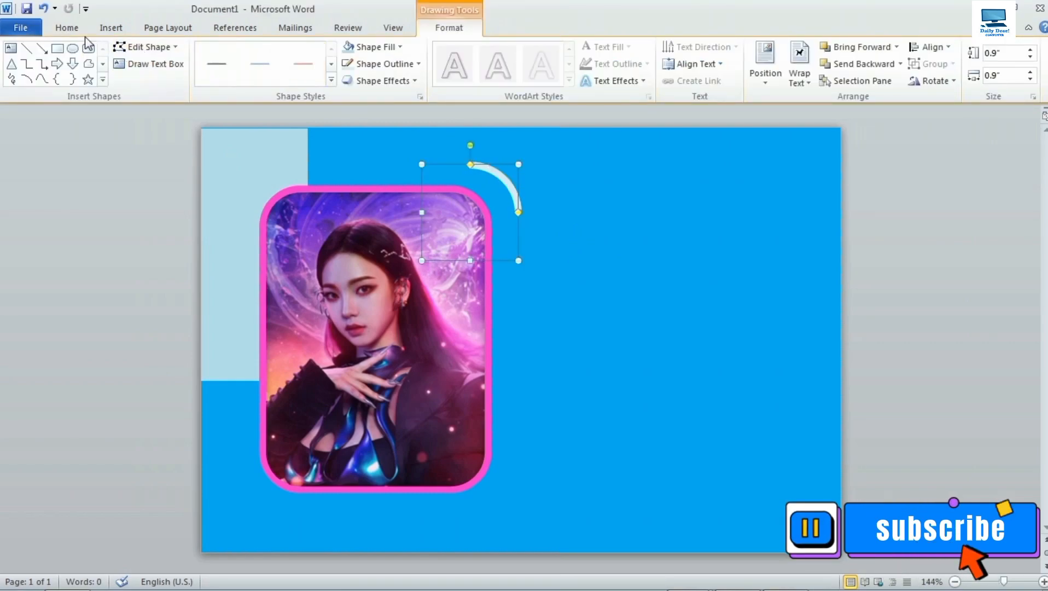
left_click(67, 29)
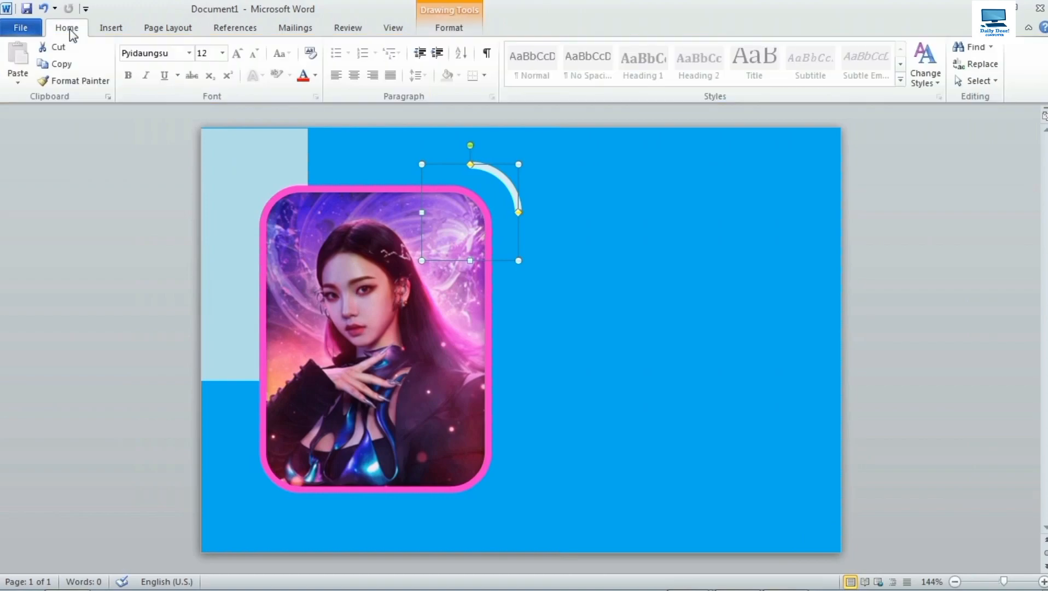
left_click(59, 65)
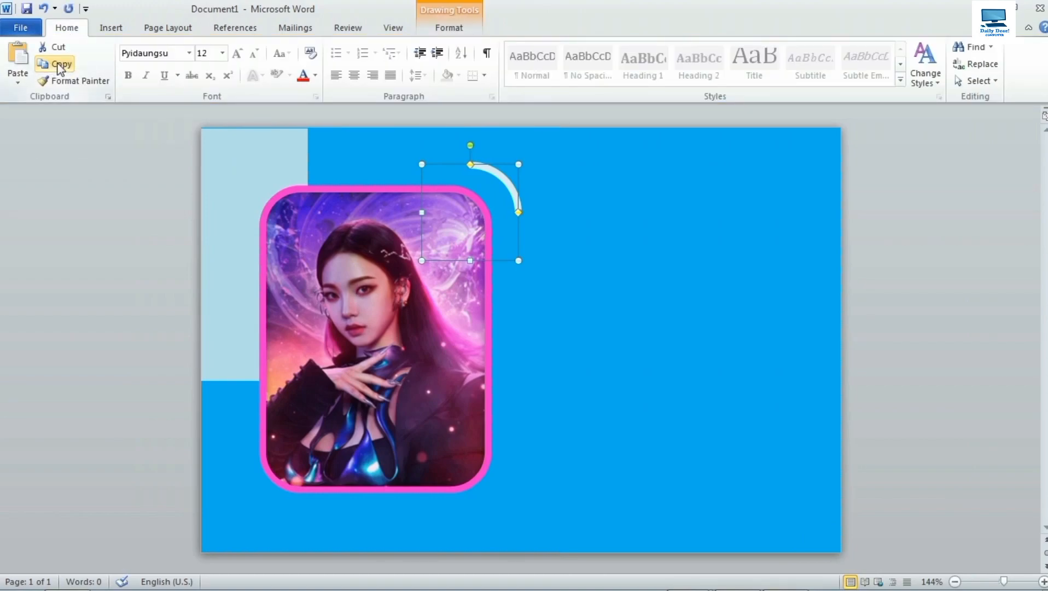
left_click(18, 58)
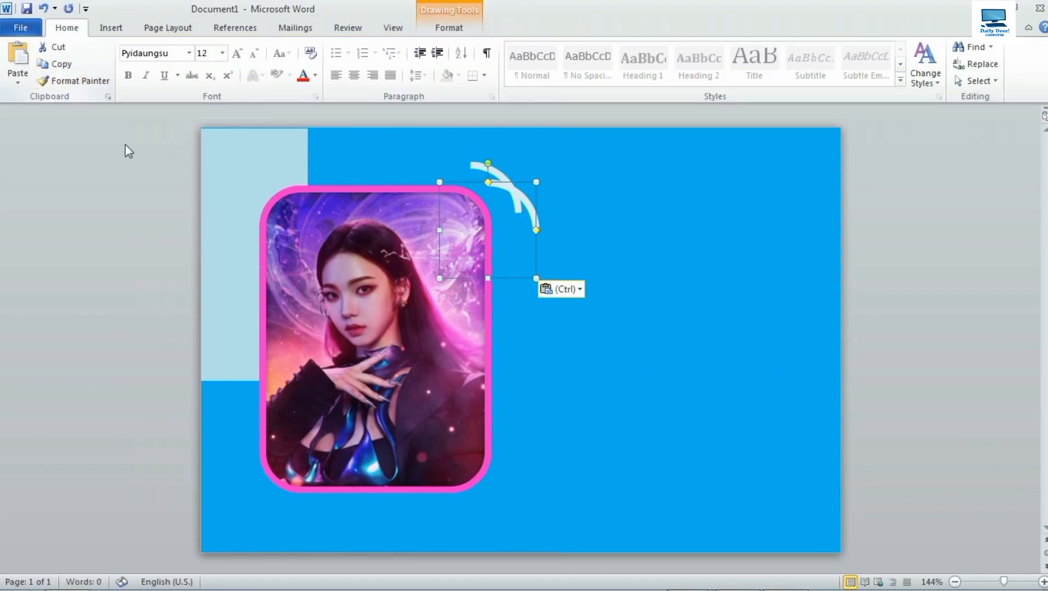
left_click_drag(505, 188, 275, 447)
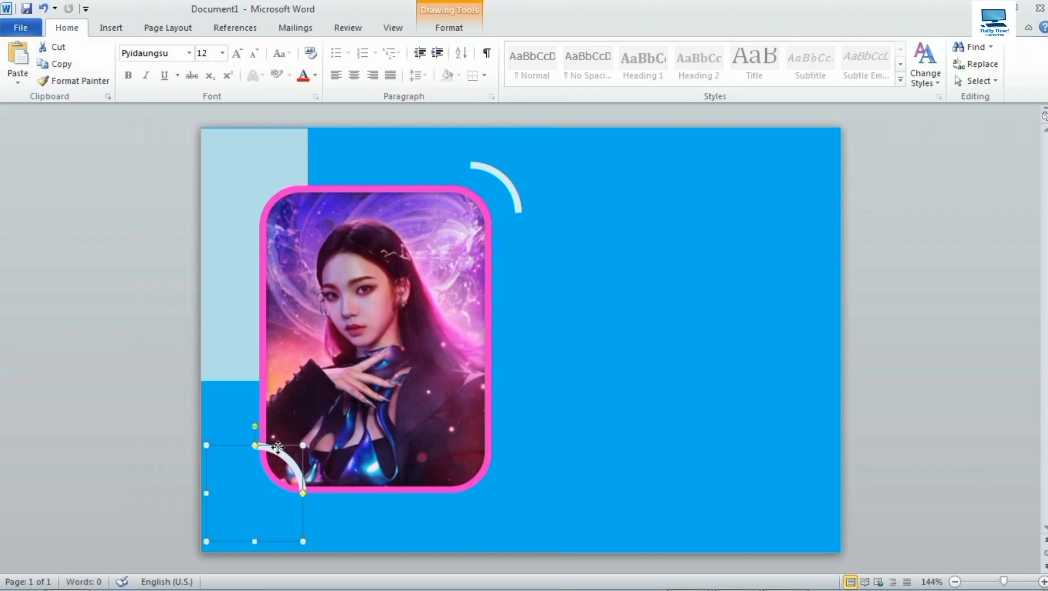
Flip the copied arc horizontally and vertically, position it at the corner, and center the paragraph.
left_click(451, 28)
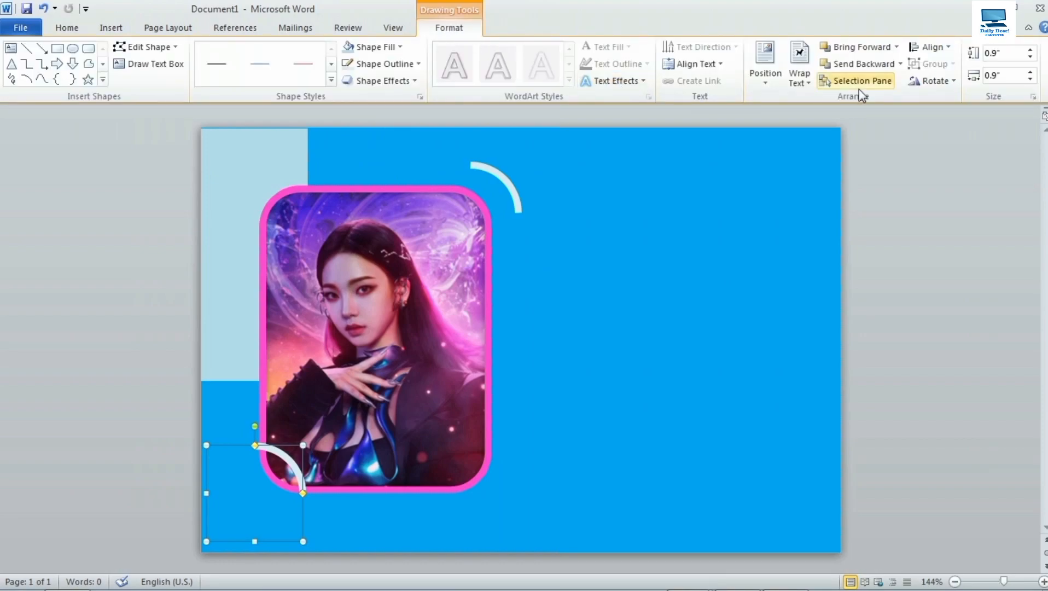
left_click(932, 80)
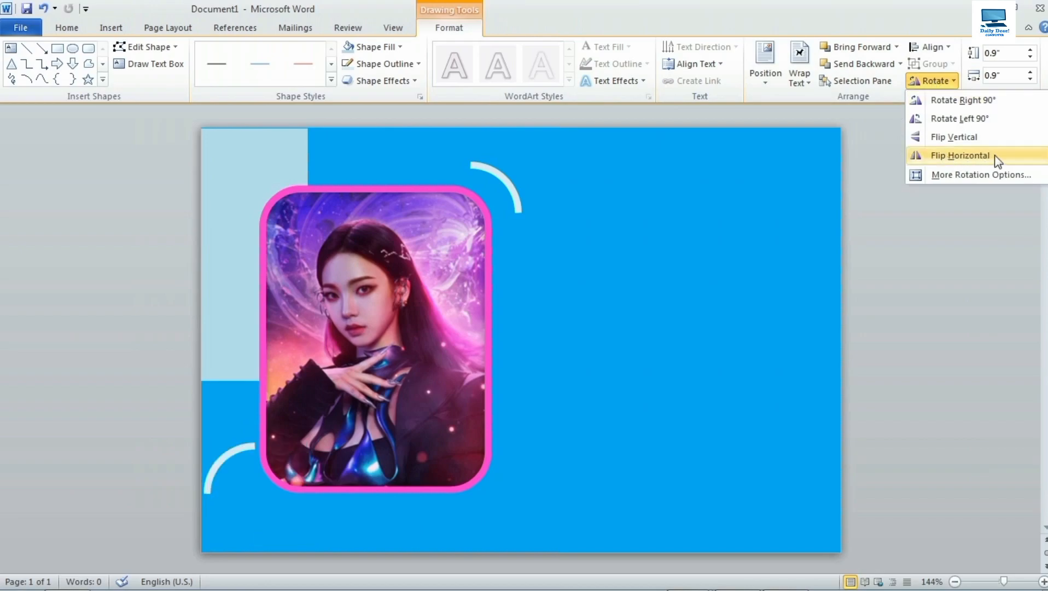
left_click(995, 157)
left_click(930, 83)
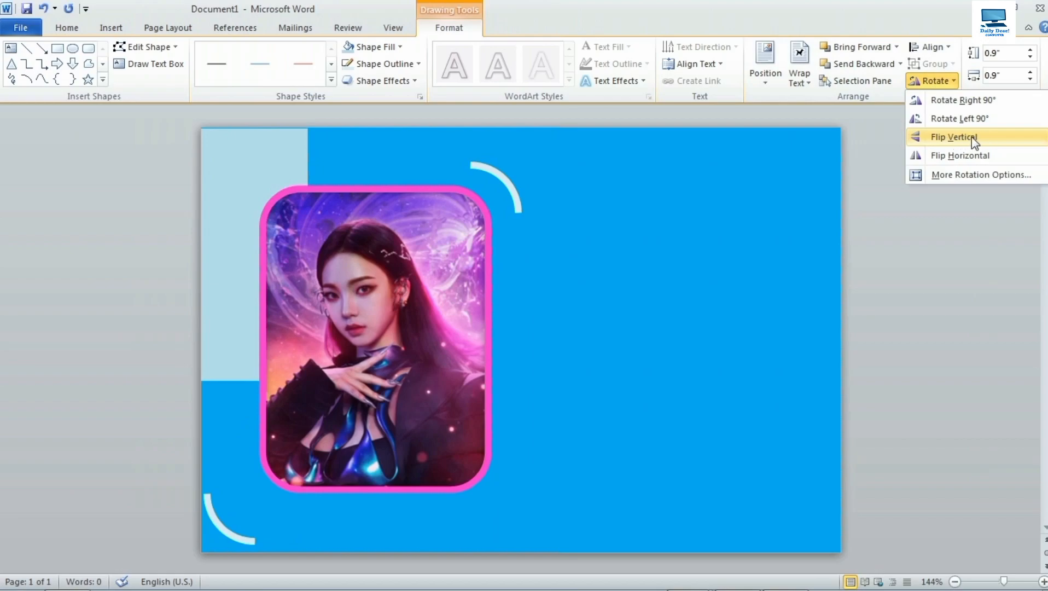
left_click(956, 143)
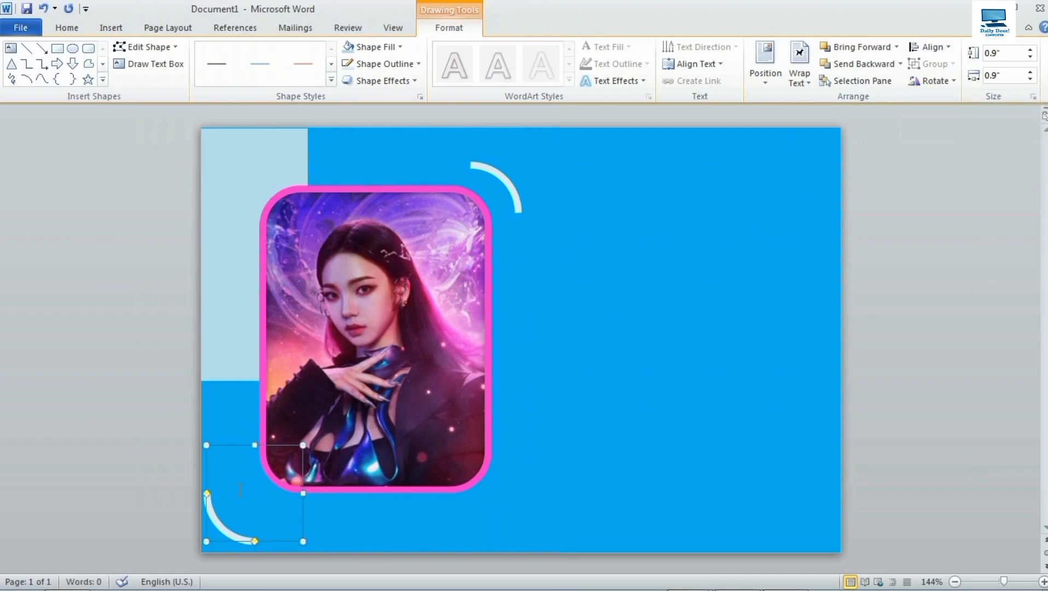
left_click_drag(243, 446, 273, 422)
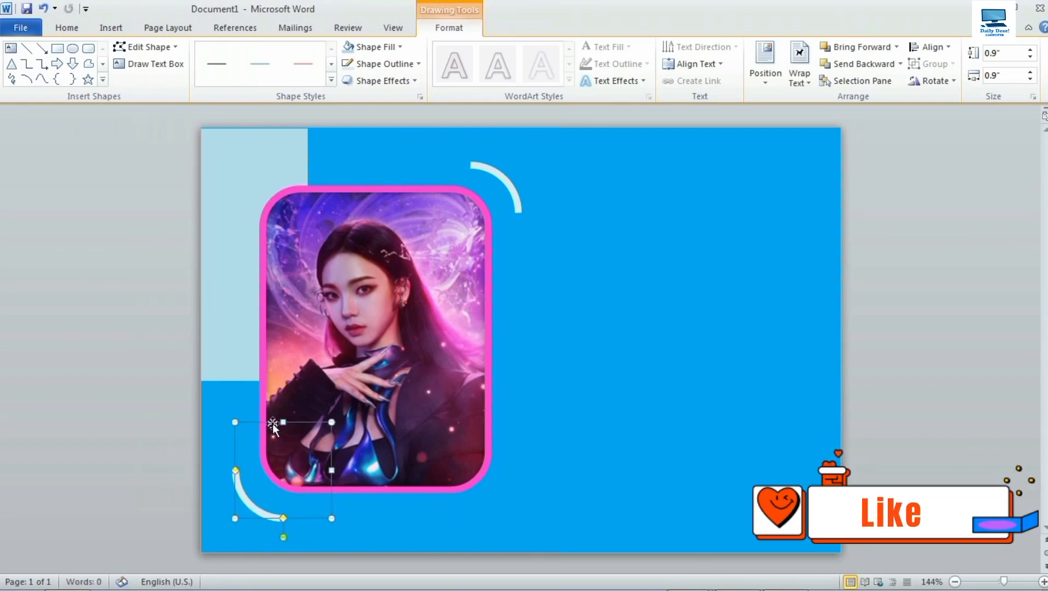
left_click(607, 401)
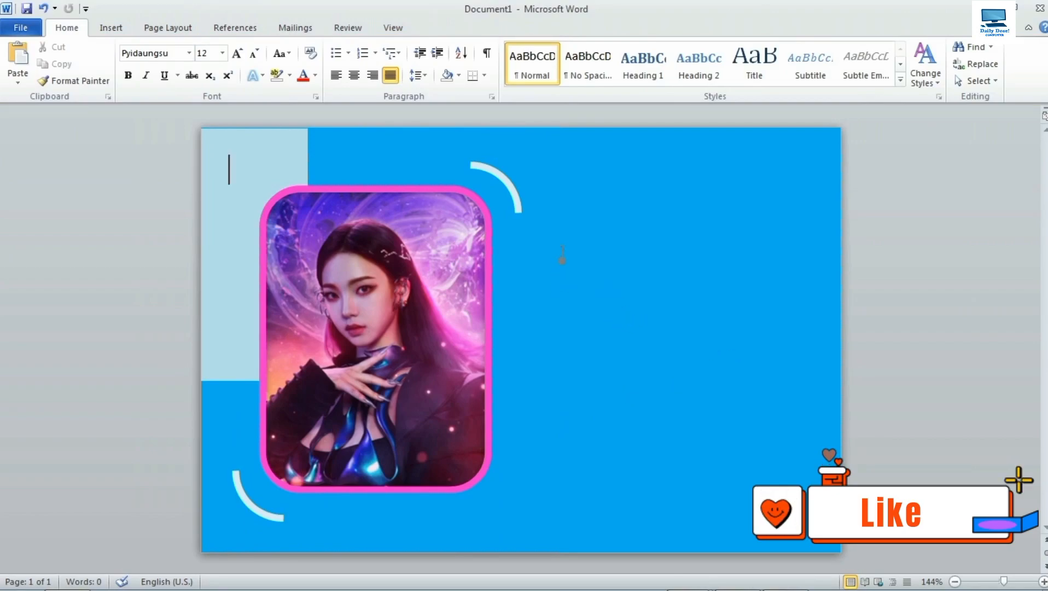
key("ctrl+e")
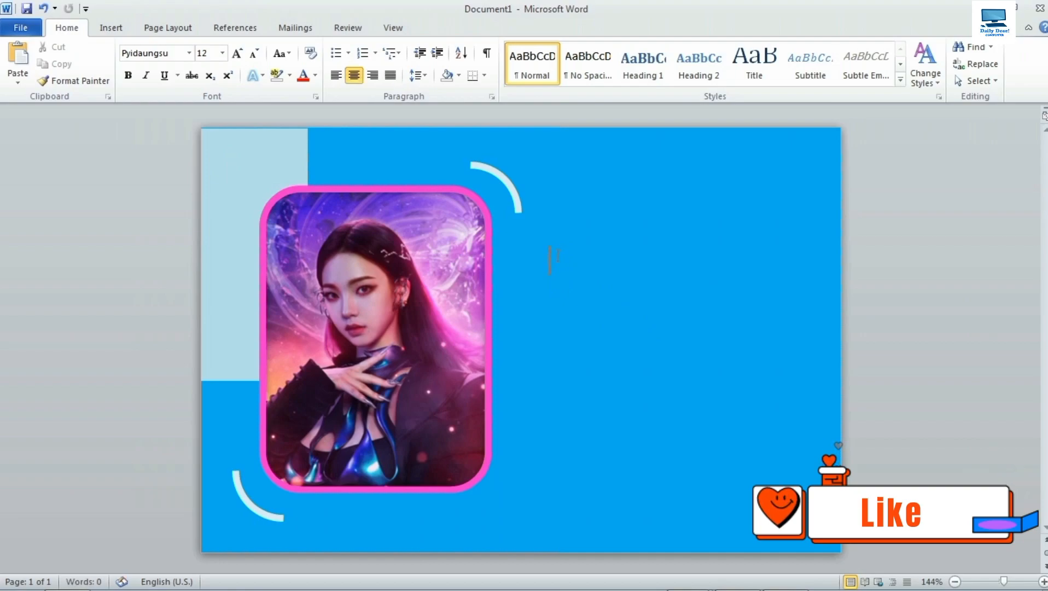
Insert a table with 7 columns and 7 rows.
left_click(112, 30)
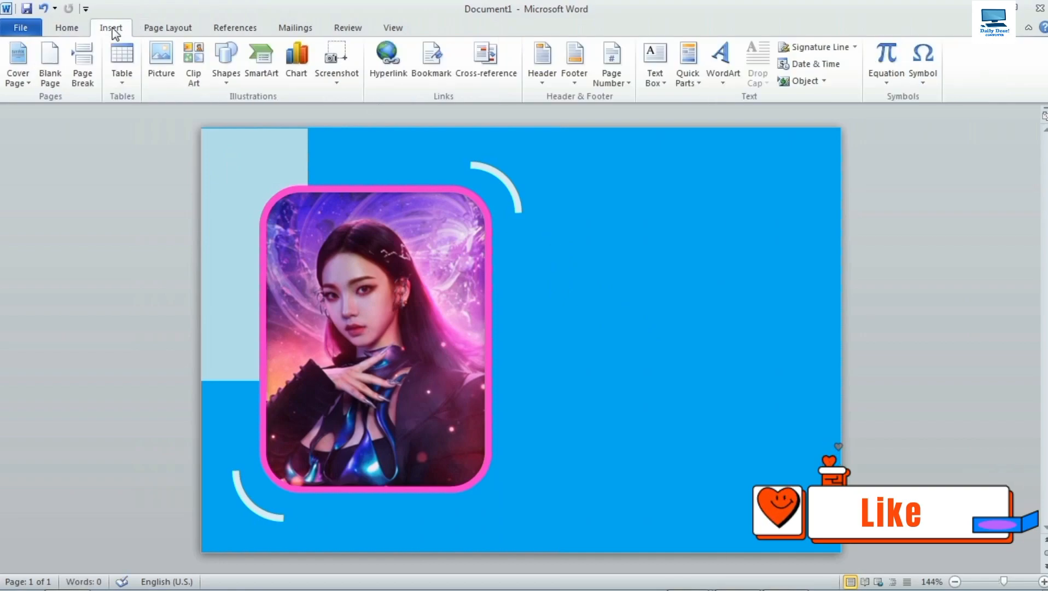
left_click(122, 86)
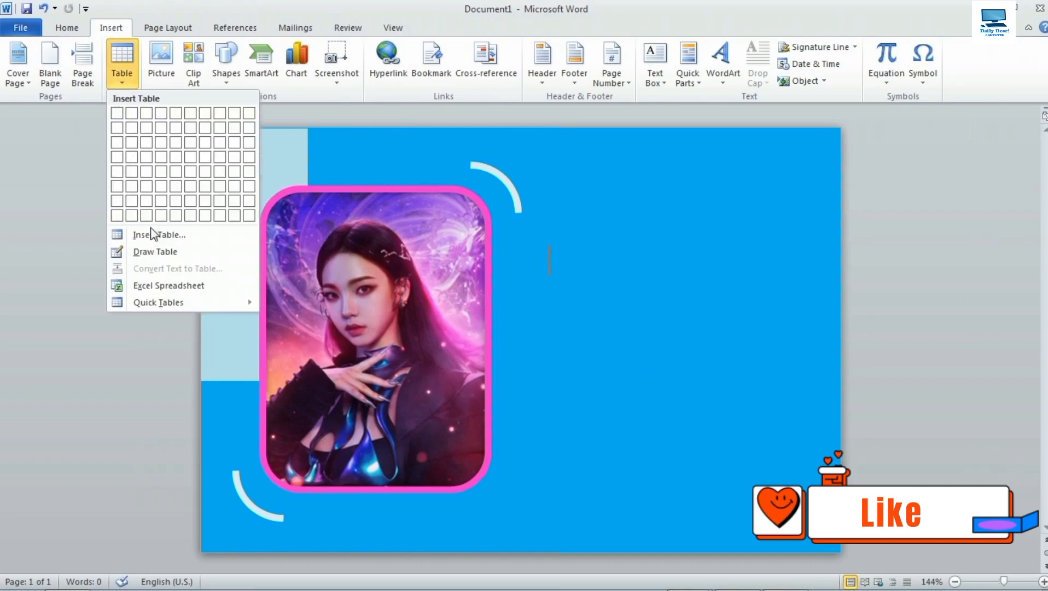
left_click(188, 234)
left_click_drag(418, 171, 422, 171)
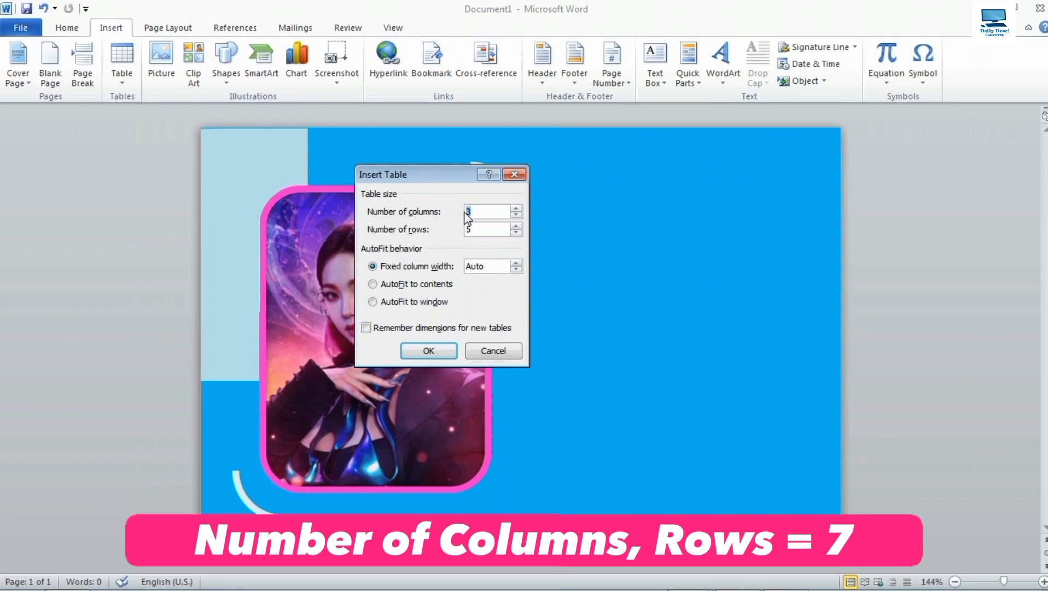
type("7")
left_click_drag(473, 230, 452, 236)
type("7")
left_click(431, 351)
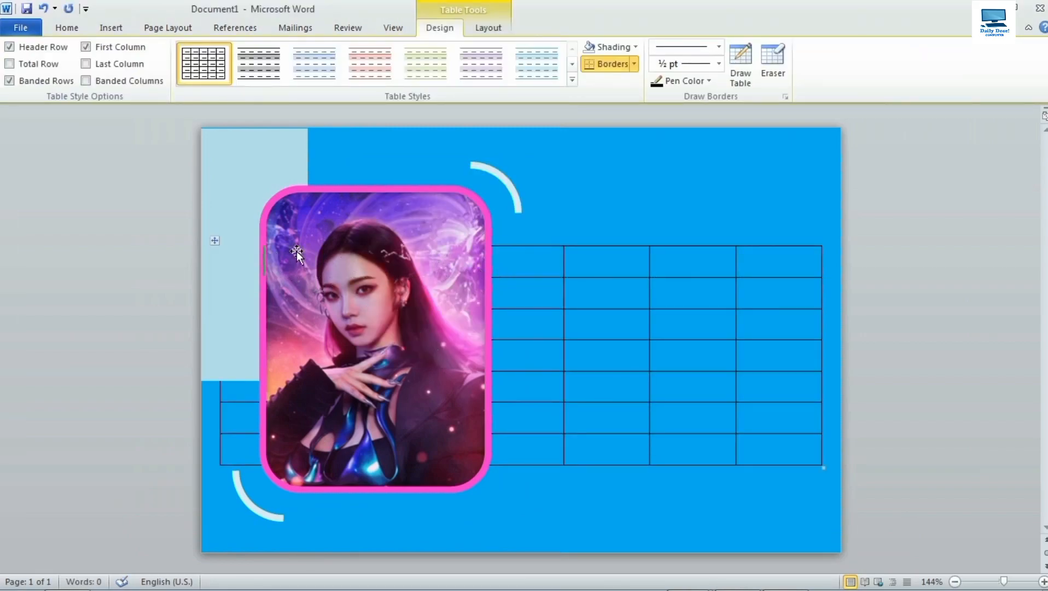
Set the table's text wrapping to None in Table Properties.
right_click(214, 242)
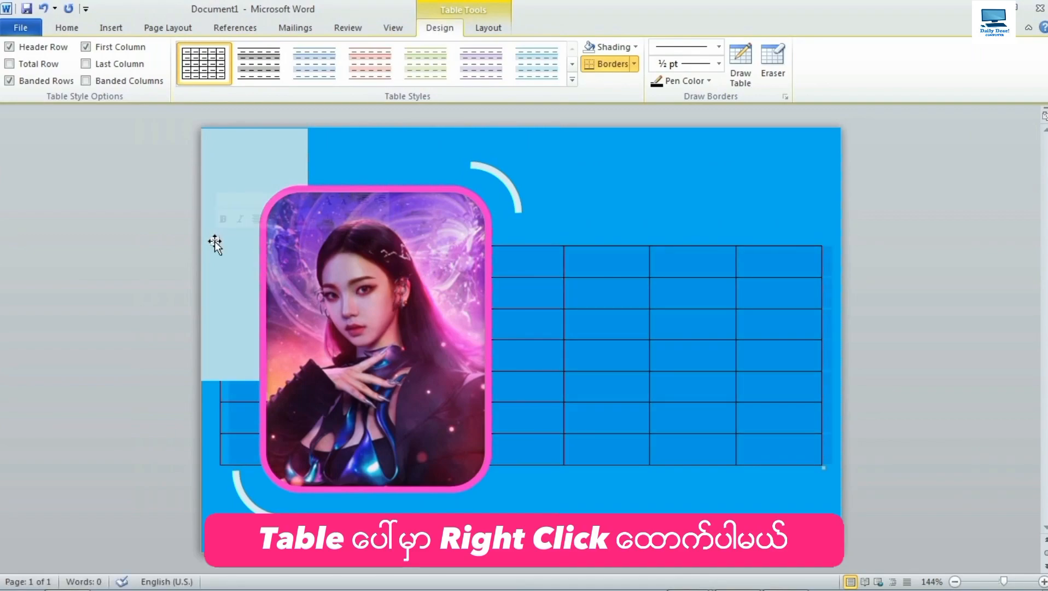
right_click(215, 244)
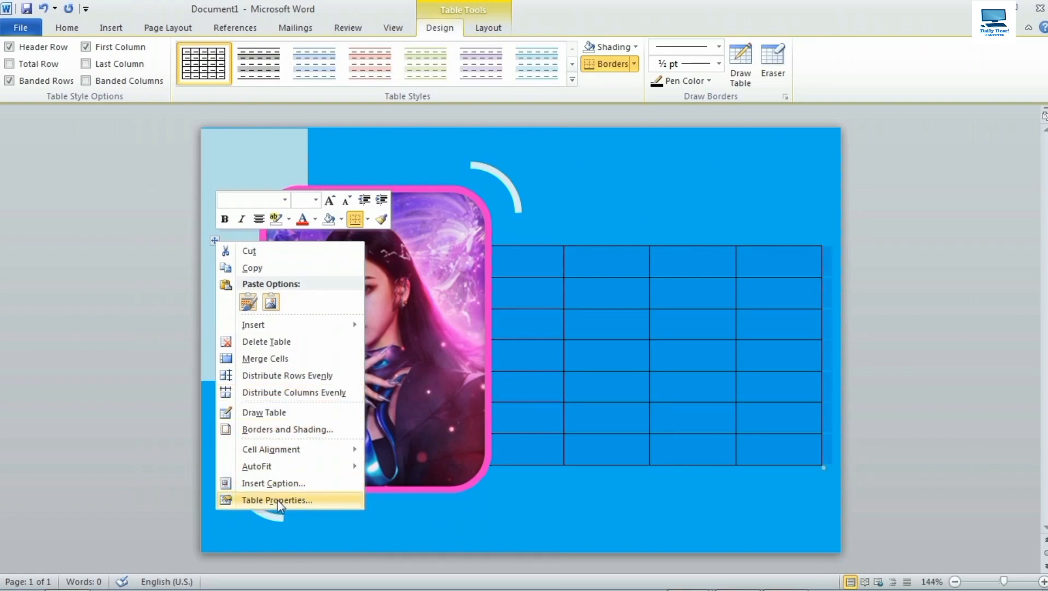
left_click(302, 500)
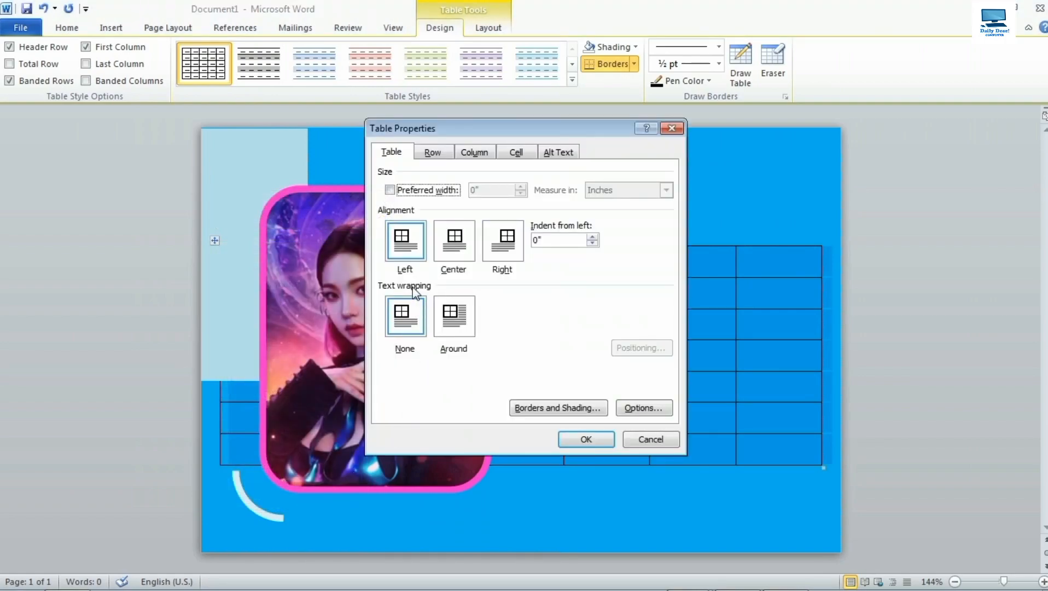
left_click(406, 332)
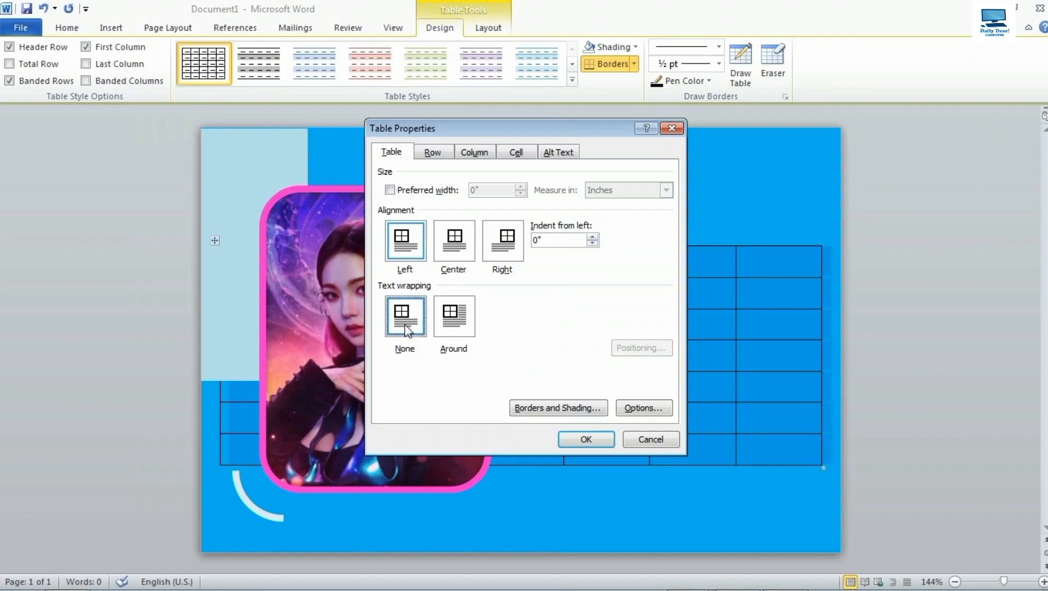
left_click(588, 439)
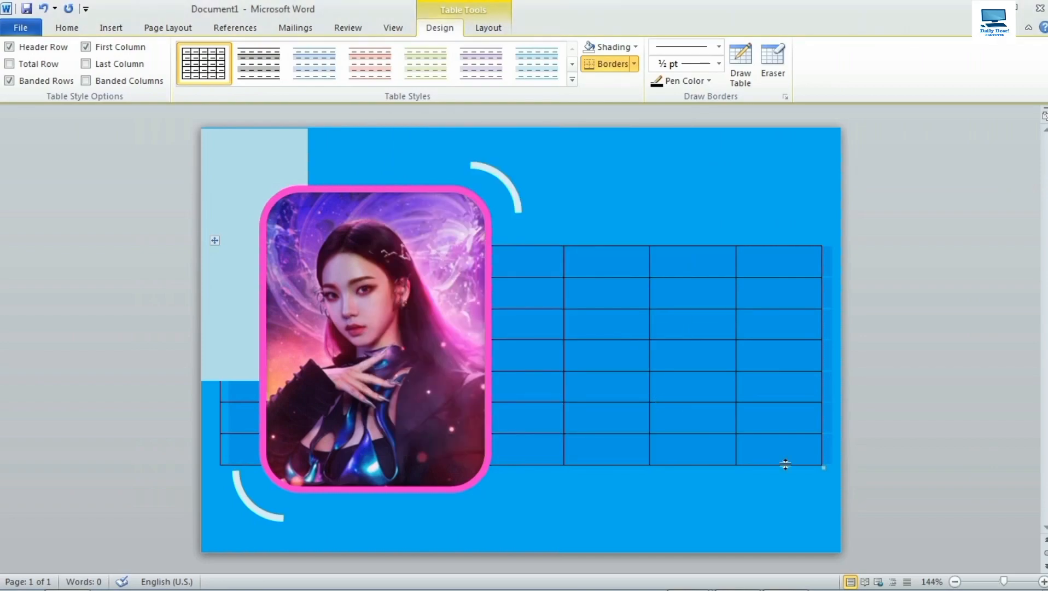
Shrink the table, move it to the blue area right of the photo, then widen it.
left_click_drag(827, 468, 655, 457)
left_click_drag(586, 461, 478, 450)
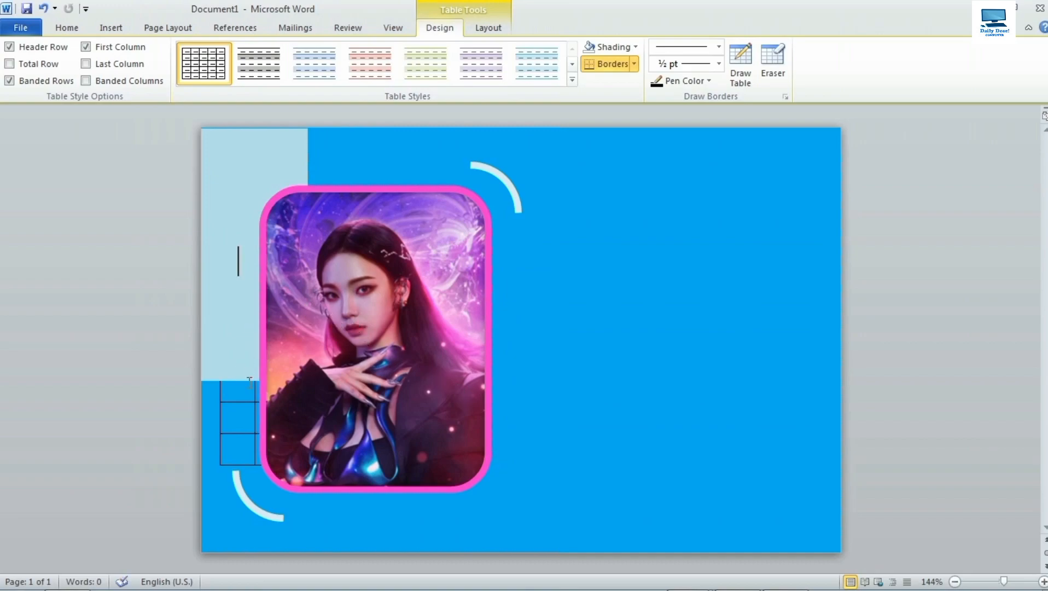
left_click_drag(216, 238, 549, 239)
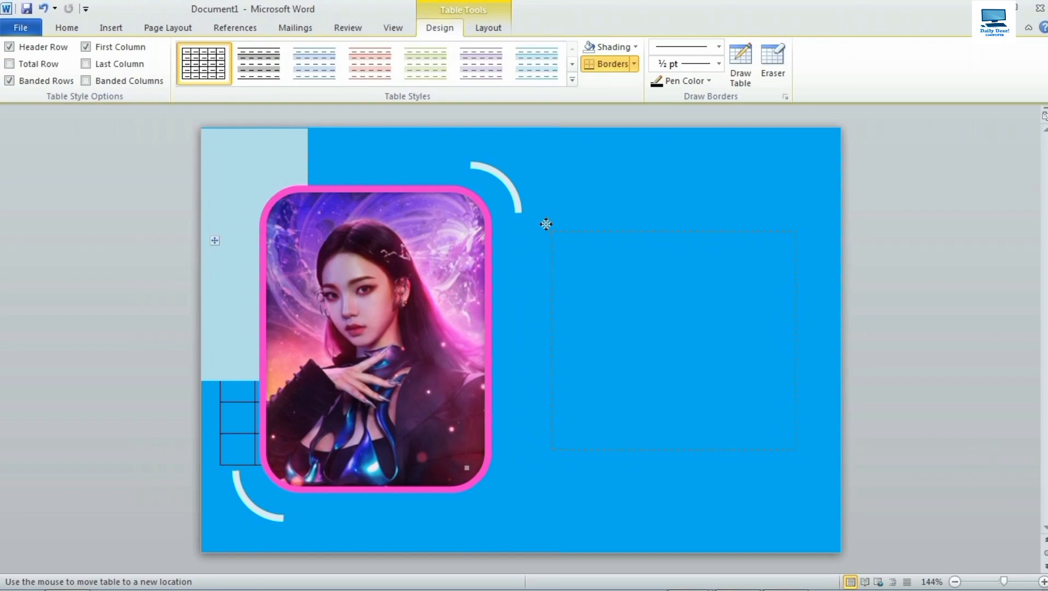
left_click_drag(547, 223, 568, 225)
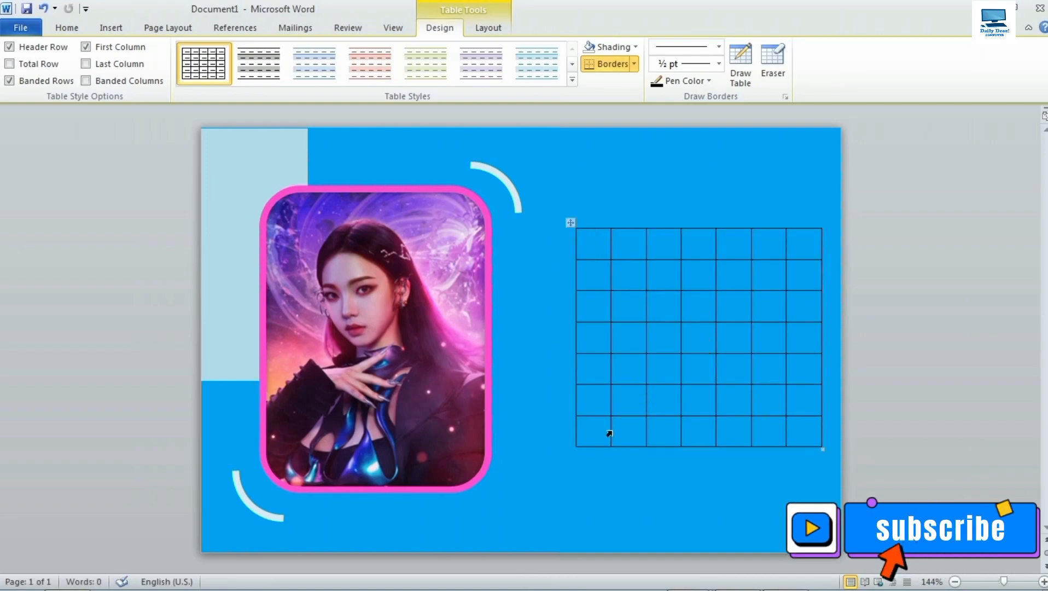
left_click_drag(822, 448, 847, 449)
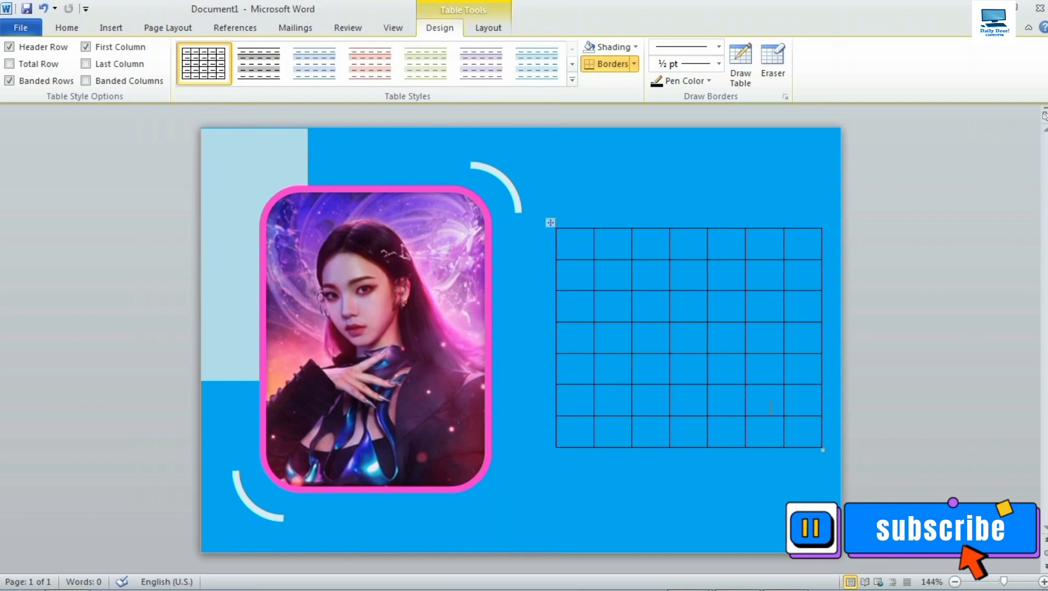
left_click_drag(822, 448, 845, 449)
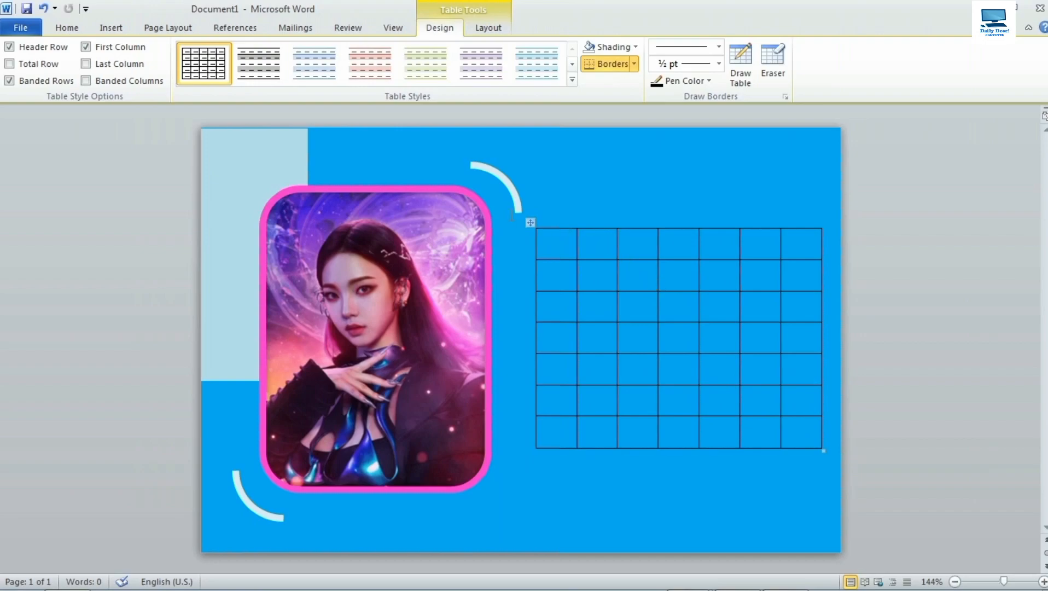
Center-align the contents of every table cell.
left_click(531, 223)
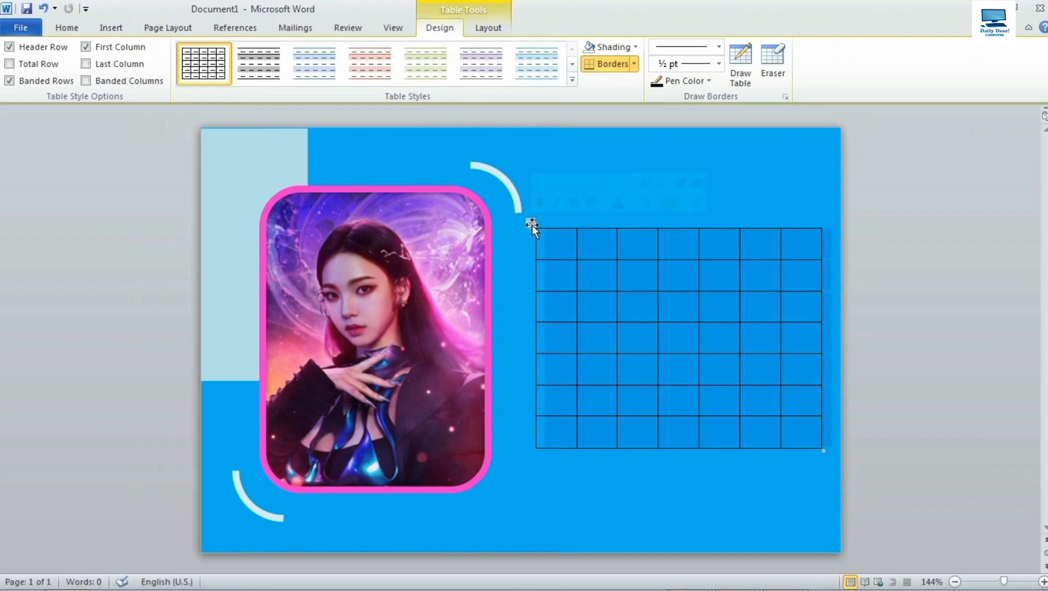
left_click(484, 31)
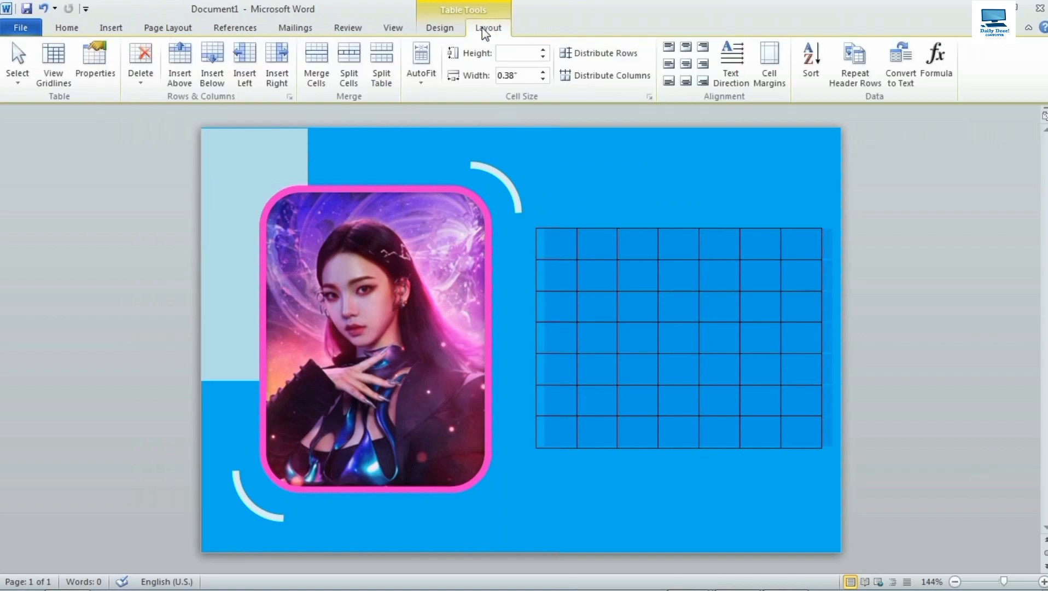
left_click(685, 65)
Set the table font to Montserrat and select the top row's first two cells.
left_click(67, 29)
left_click(189, 54)
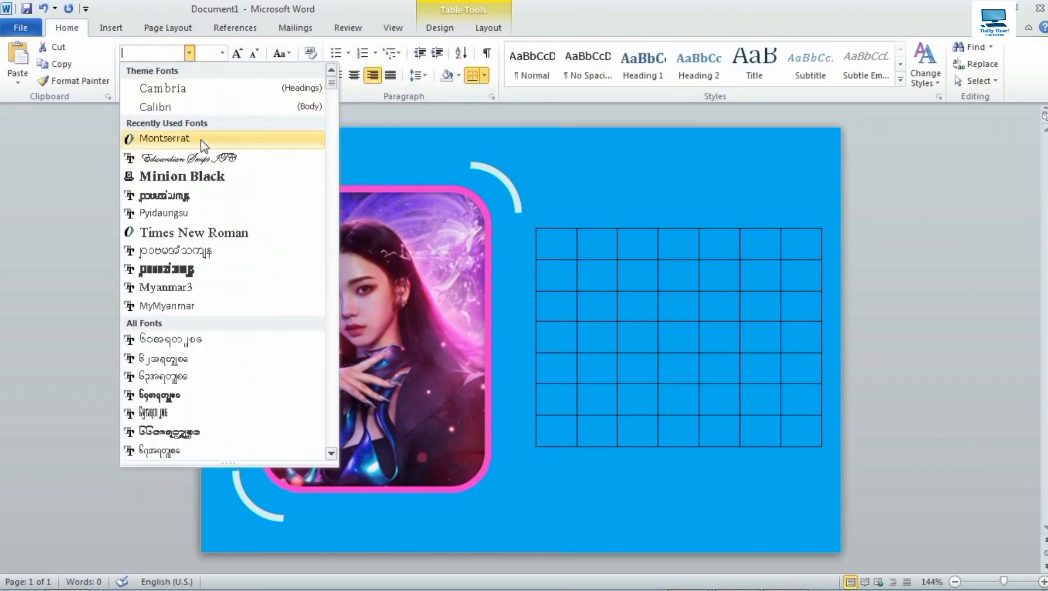
left_click(174, 140)
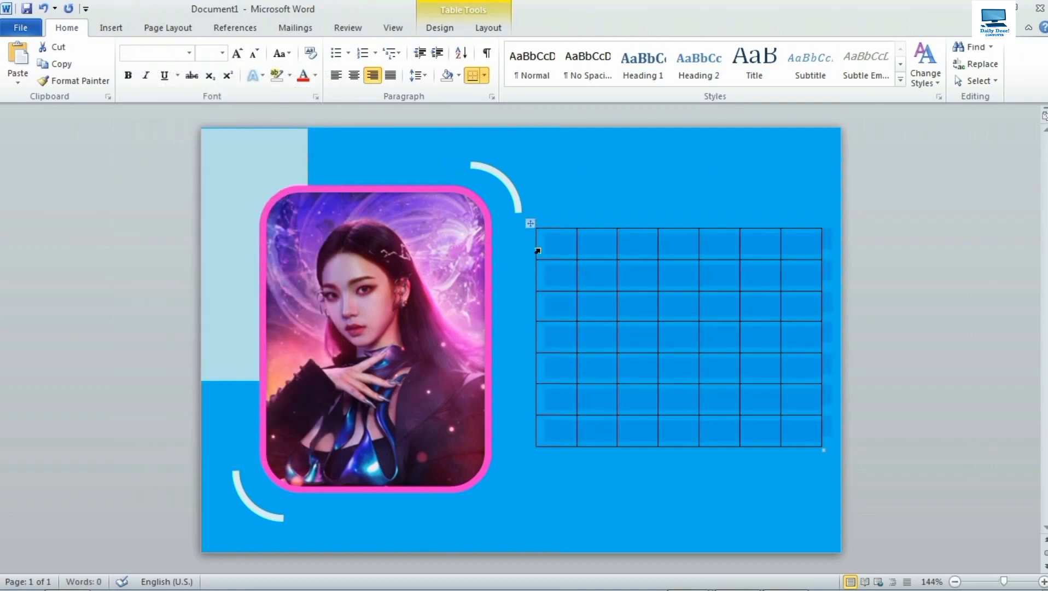
left_click(555, 252)
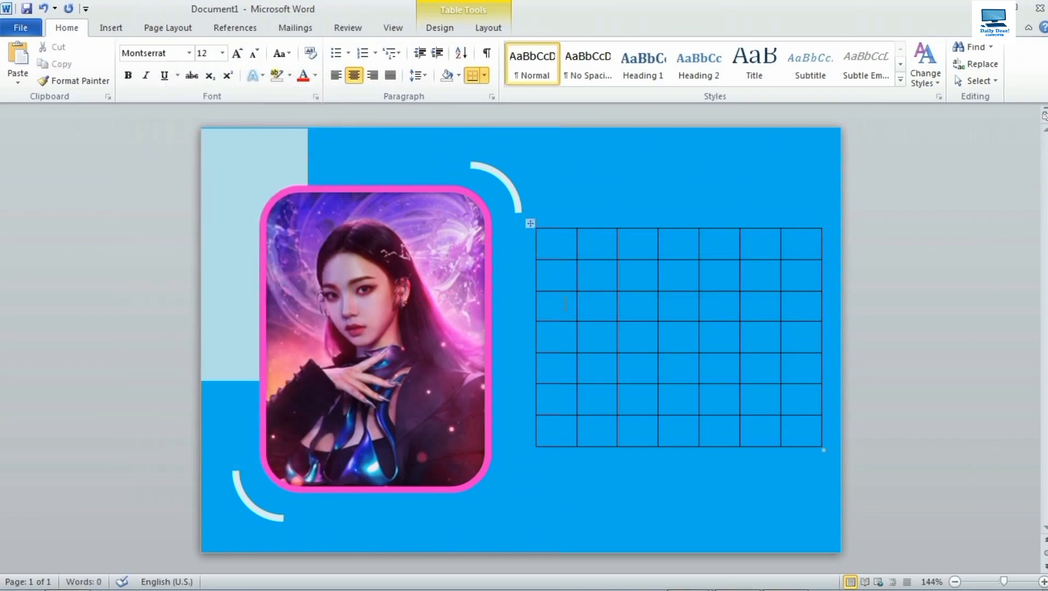
left_click_drag(538, 254, 589, 250)
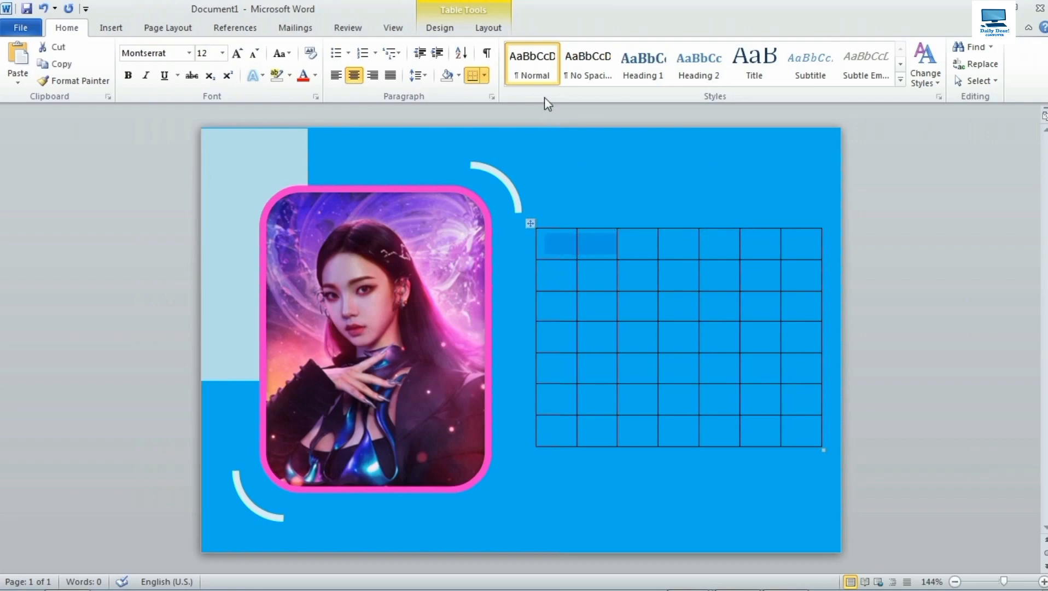
Merge the top-row cells into three groups spanning two, three and two columns.
left_click(492, 31)
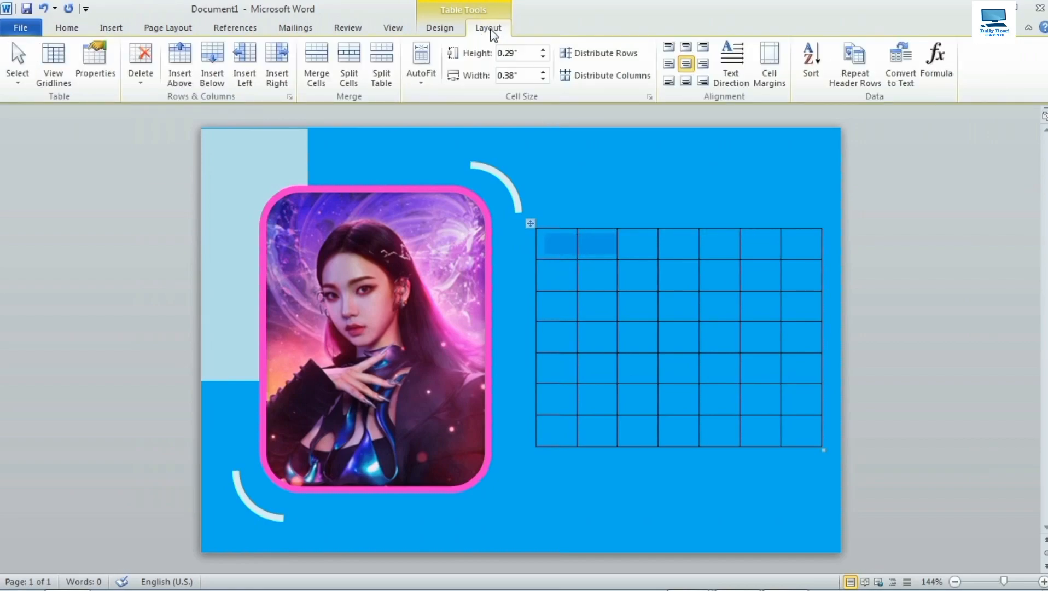
left_click(318, 83)
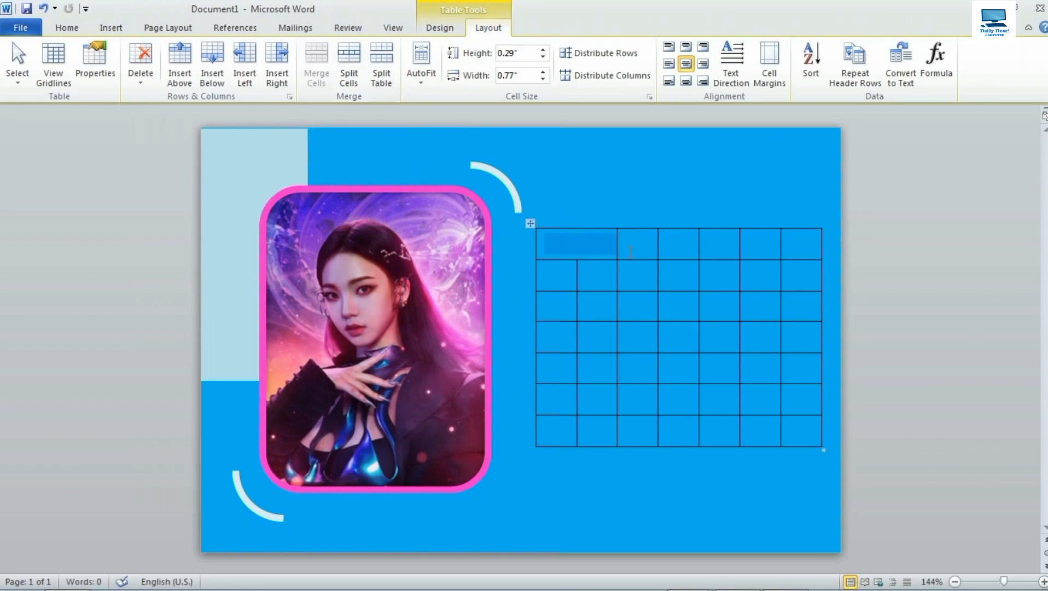
left_click_drag(619, 255, 711, 255)
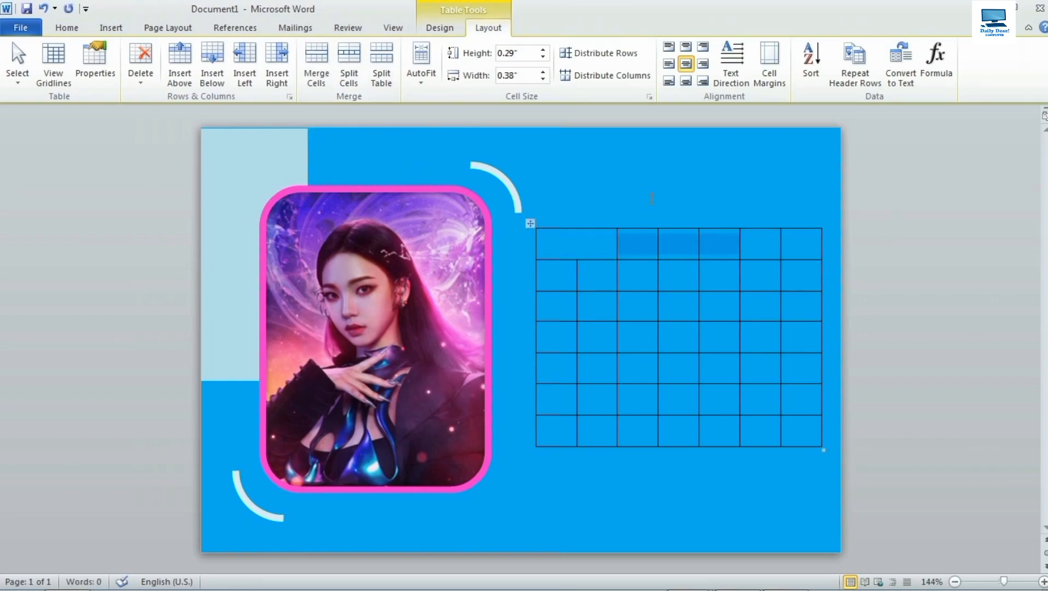
left_click(317, 77)
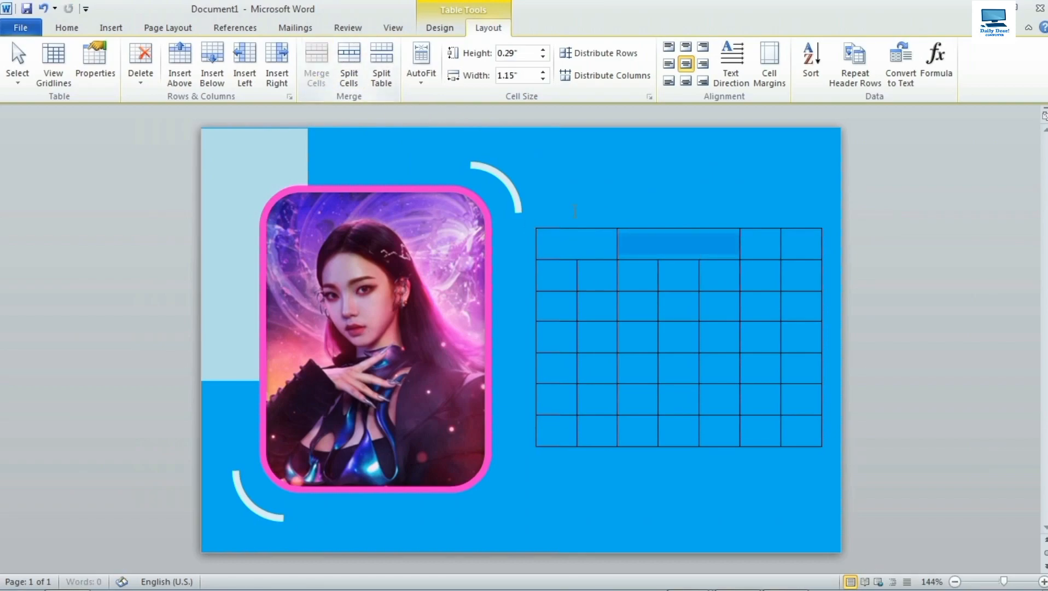
left_click_drag(745, 251, 785, 256)
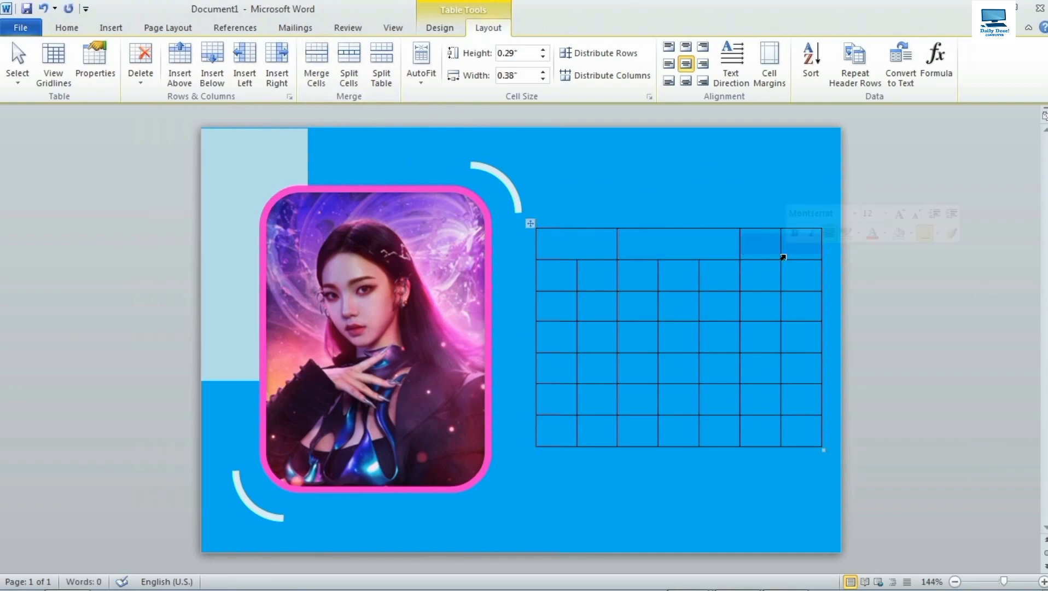
left_click(319, 75)
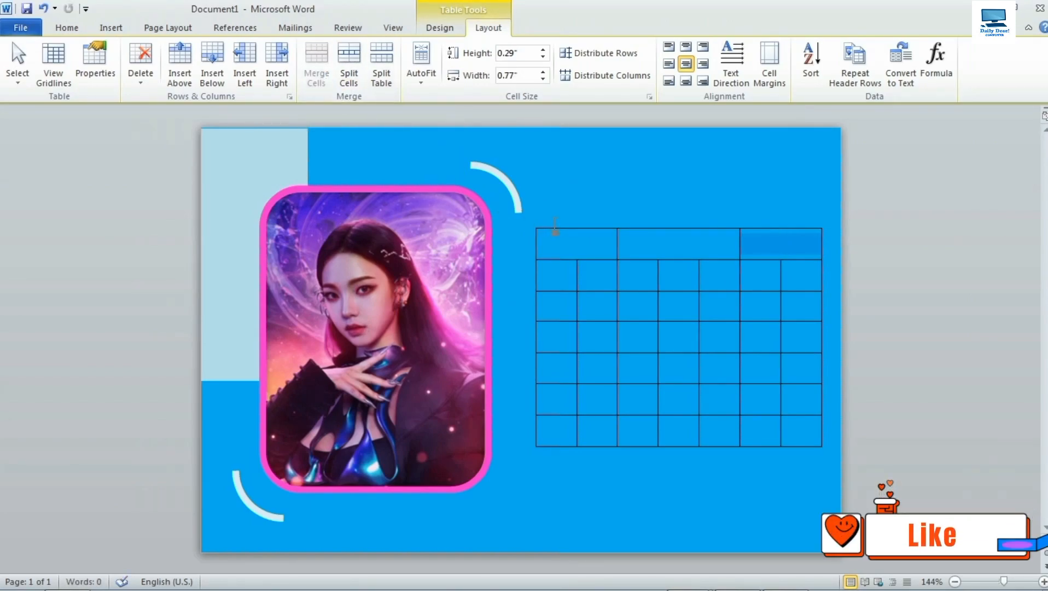
left_click(552, 246)
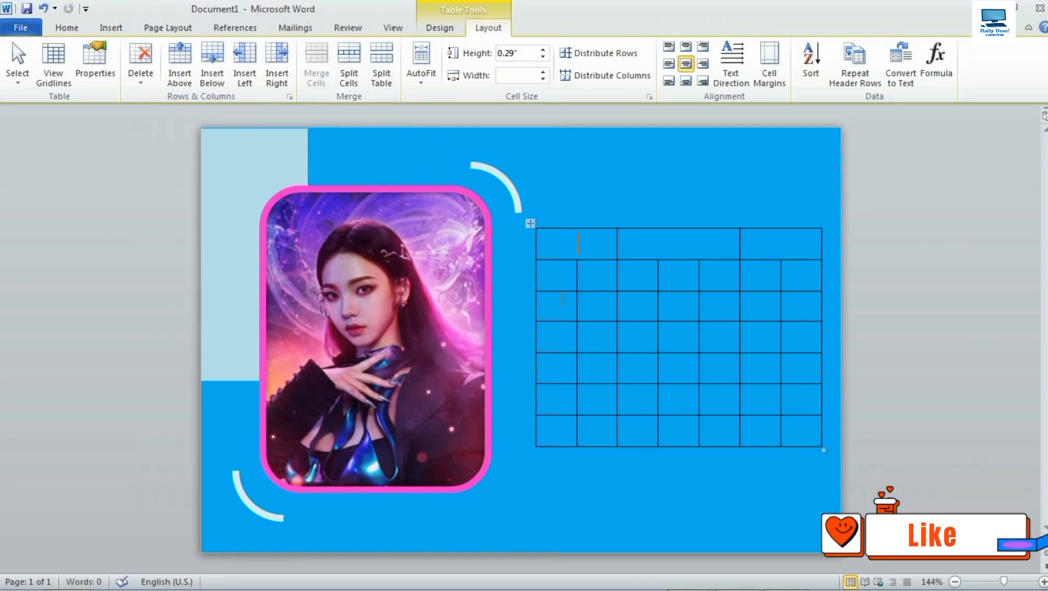
Type 01, january and 2023 into the three merged header cells, then select the row.
type("01")
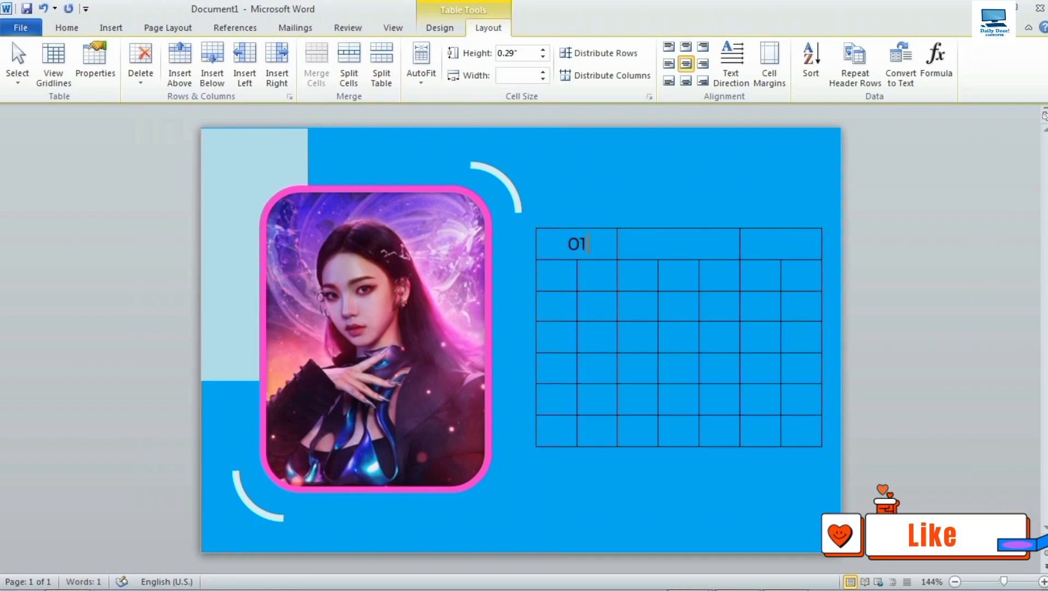
key("Tab")
type("january")
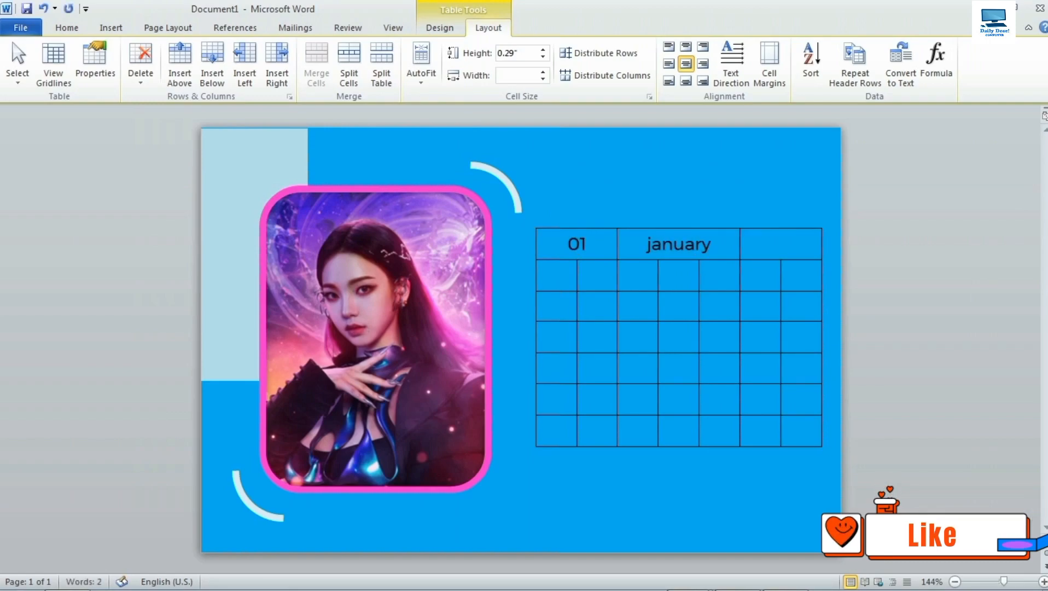
key("Tab")
type("2023")
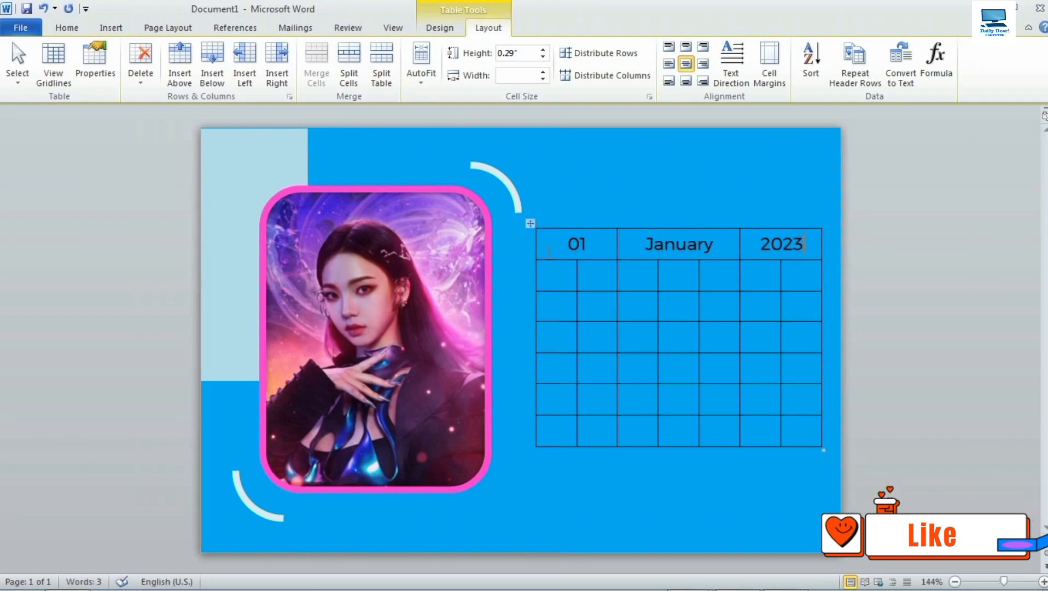
left_click_drag(541, 251, 784, 251)
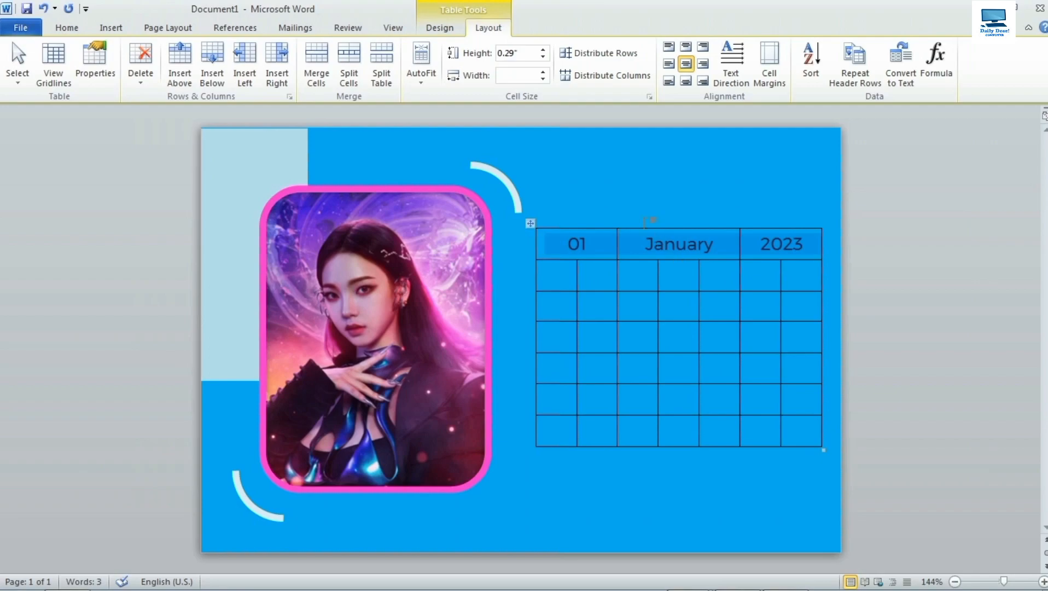
Shade the selected header row dark teal.
left_click(440, 27)
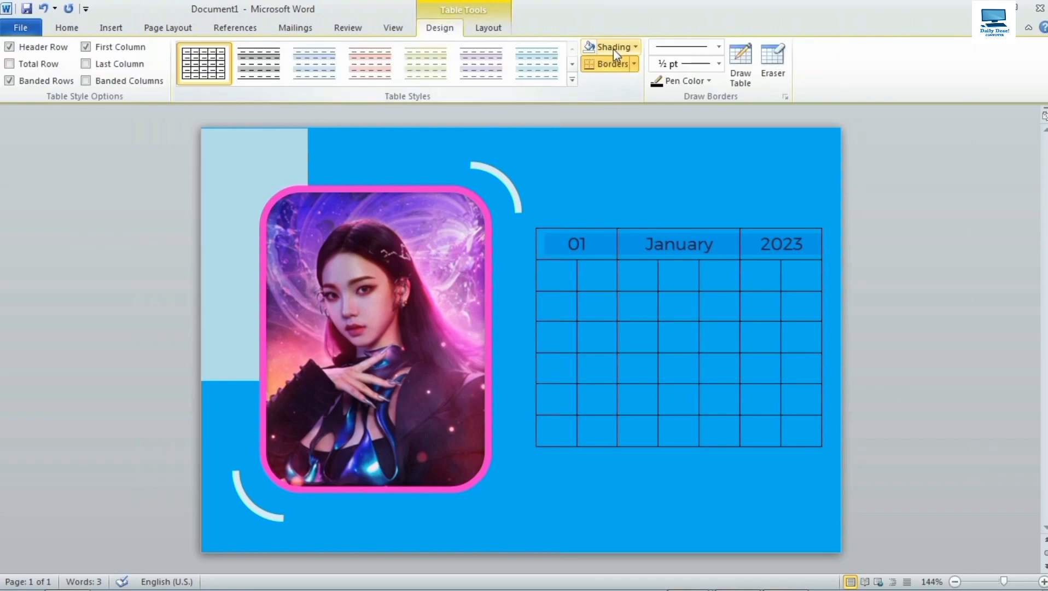
left_click(634, 48)
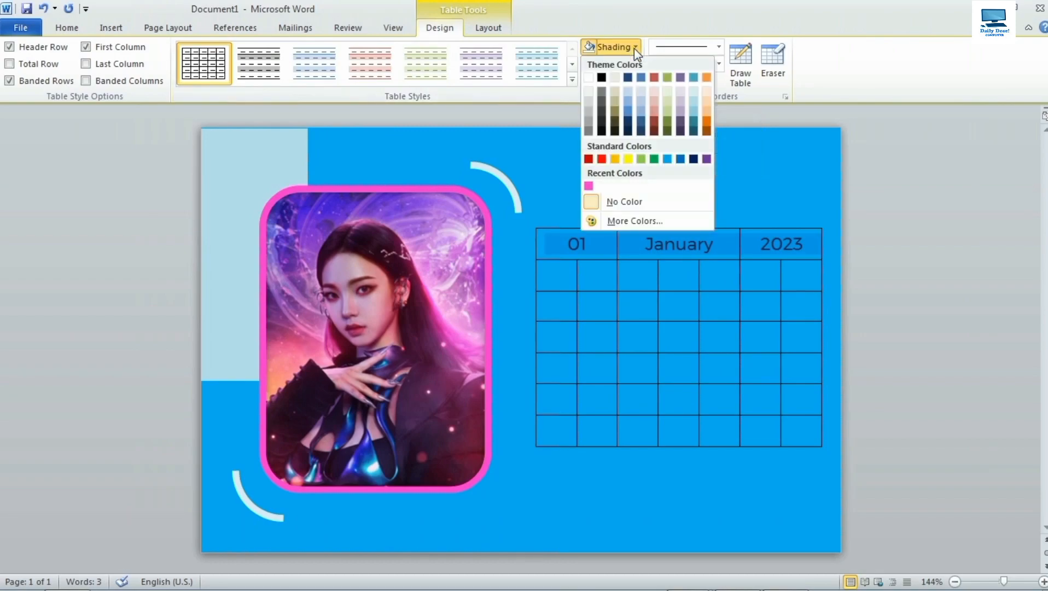
left_click(693, 121)
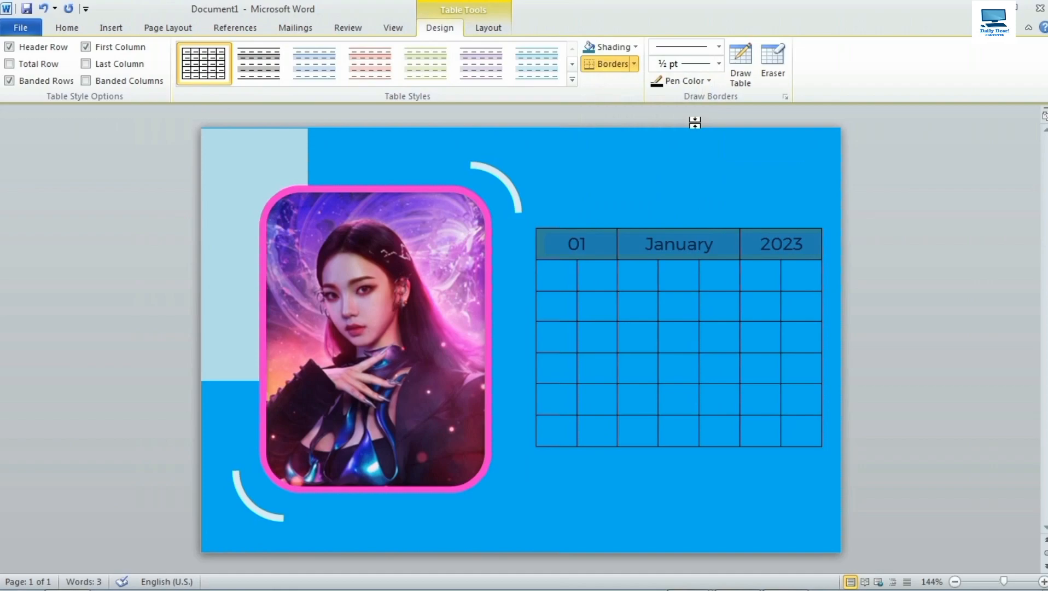
Make the header text UPPERCASE, bold and white.
left_click(66, 28)
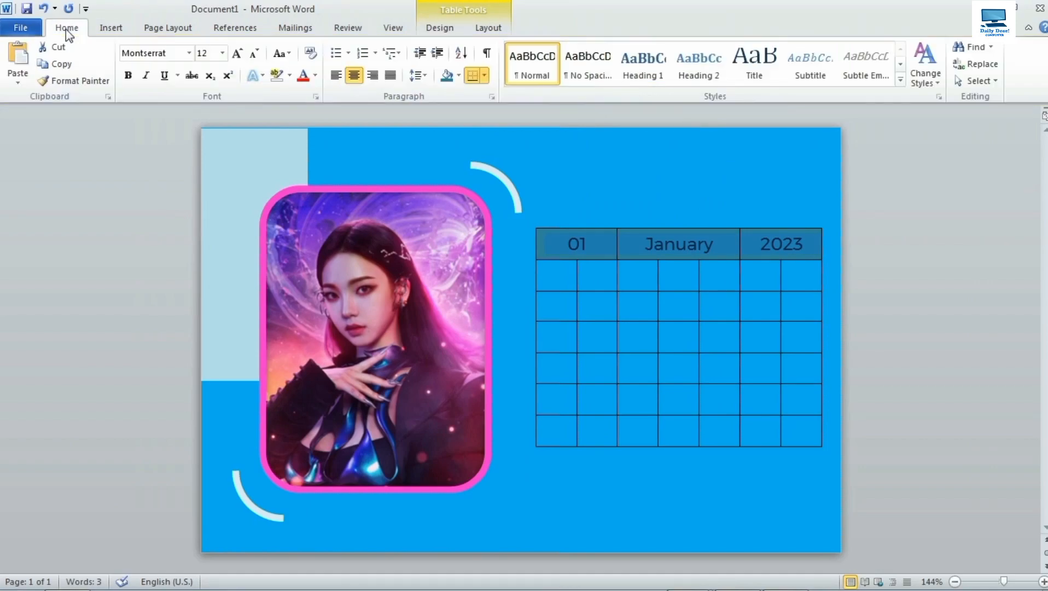
left_click(289, 55)
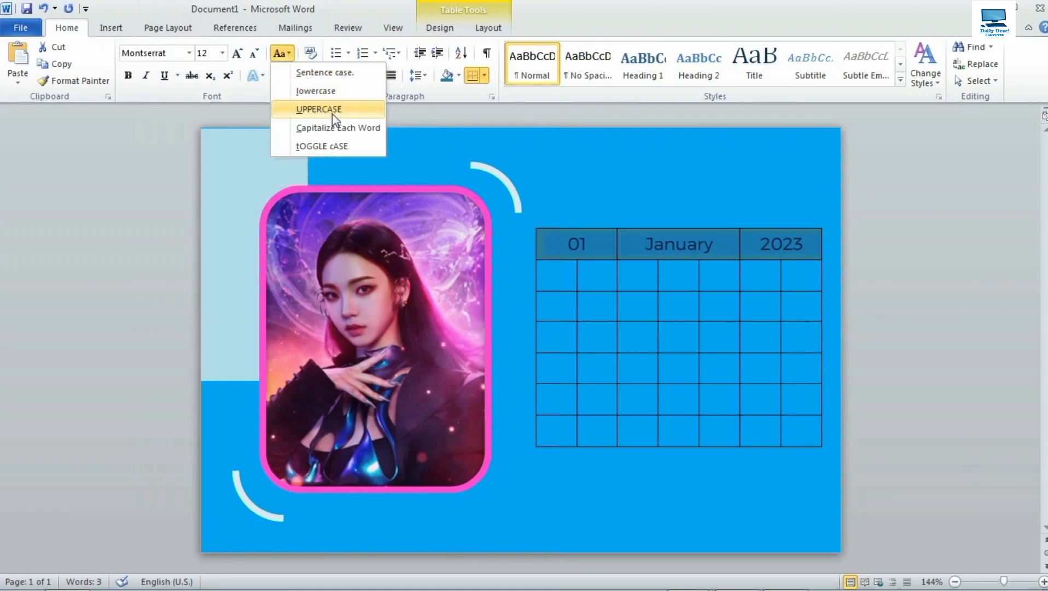
left_click(318, 109)
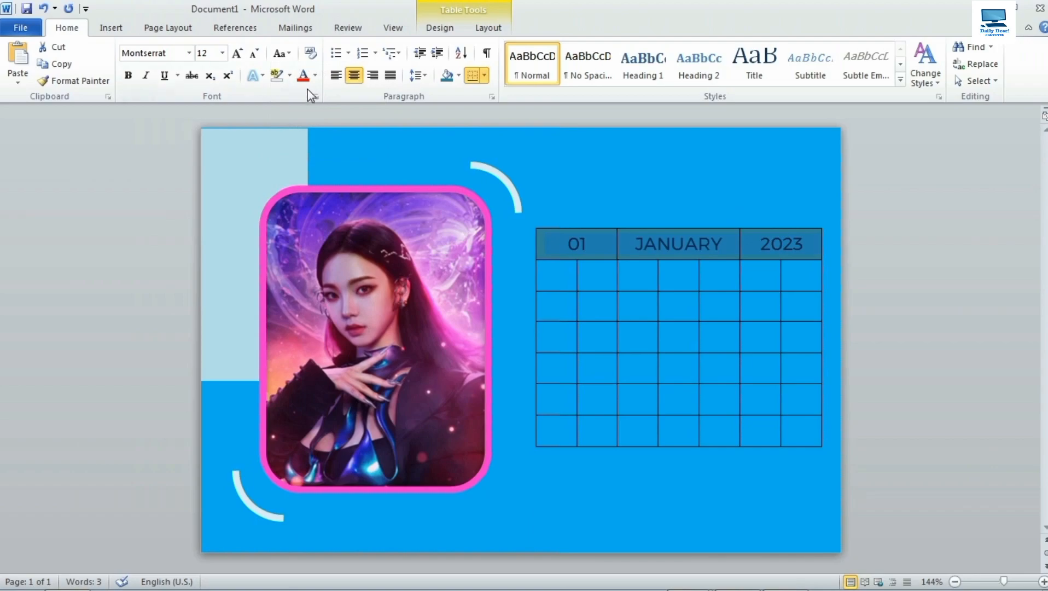
left_click(136, 82)
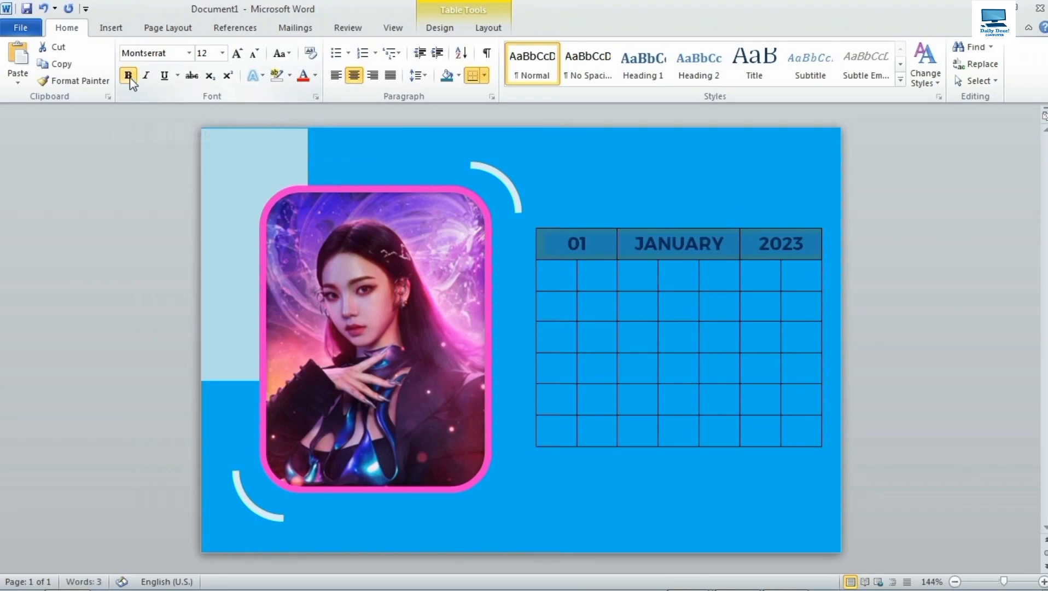
left_click(315, 77)
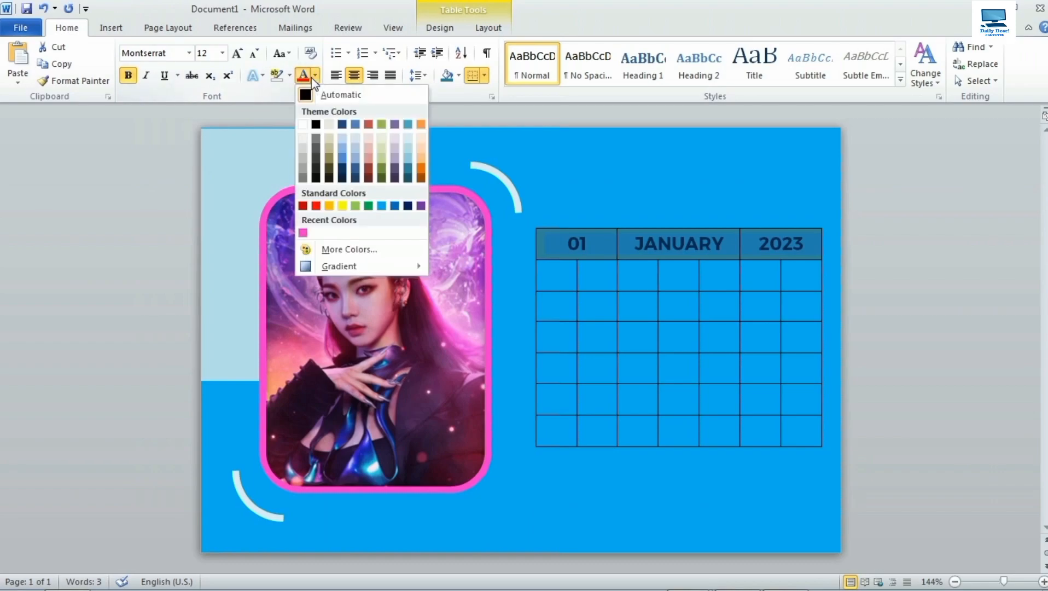
left_click(302, 125)
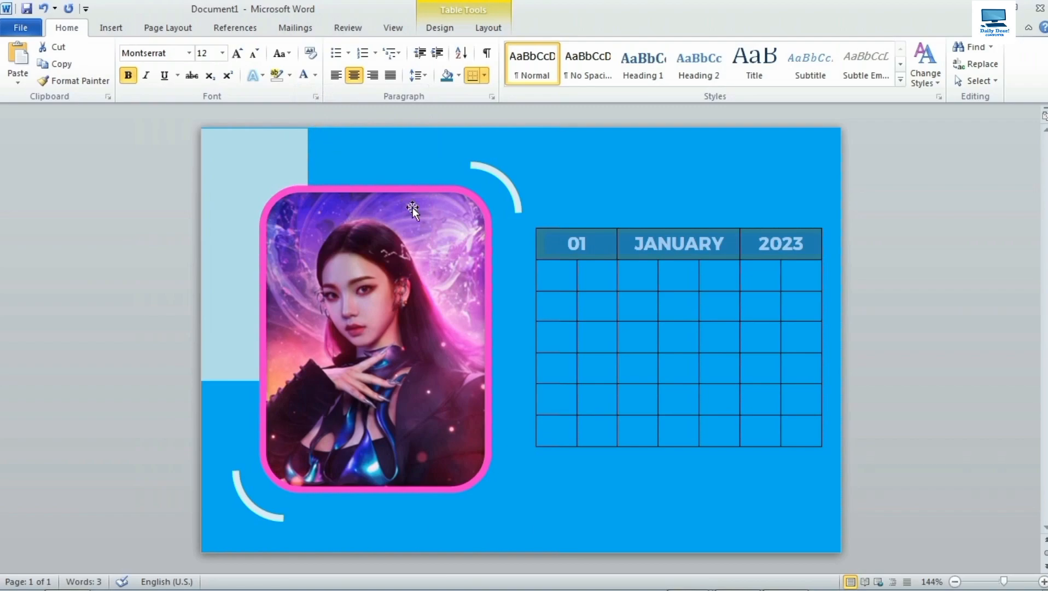
left_click(556, 280)
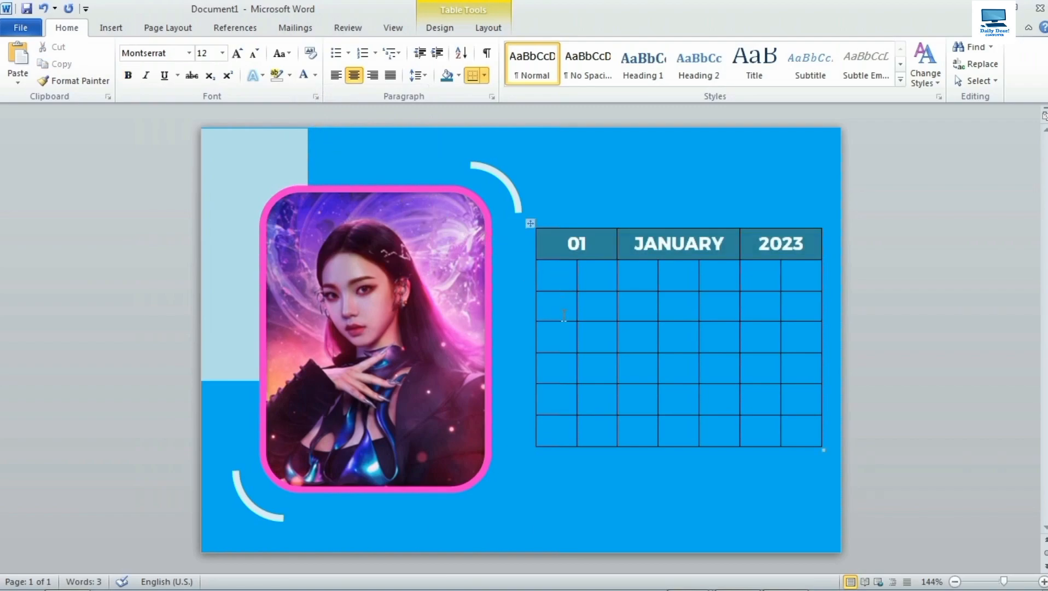
Enter Sun and Mon in the second row and format that row as 8 pt bold.
type("Sun")
key("Tab")
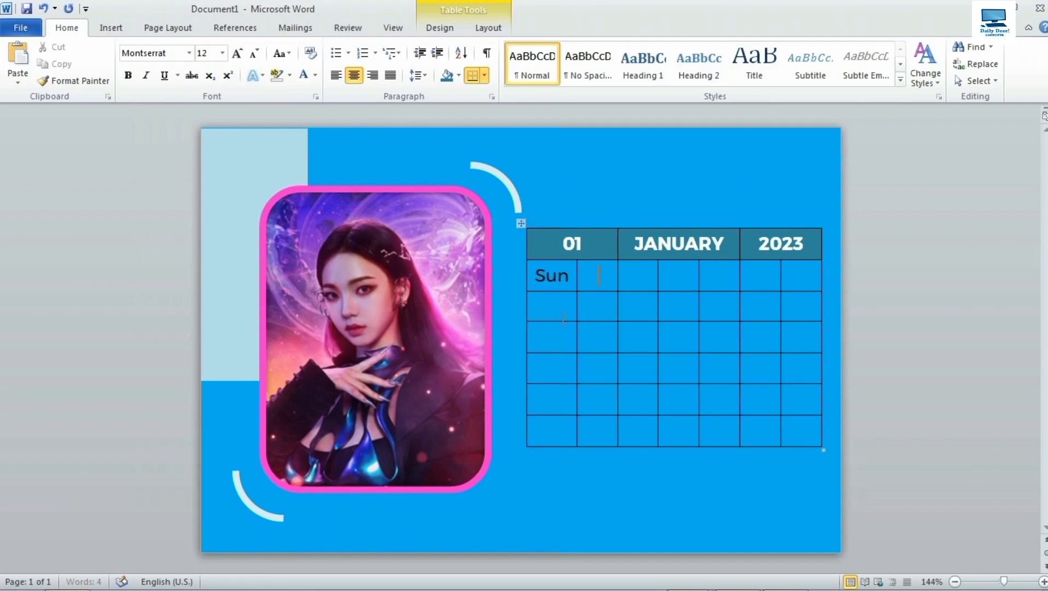
type("Mon")
key("Tab")
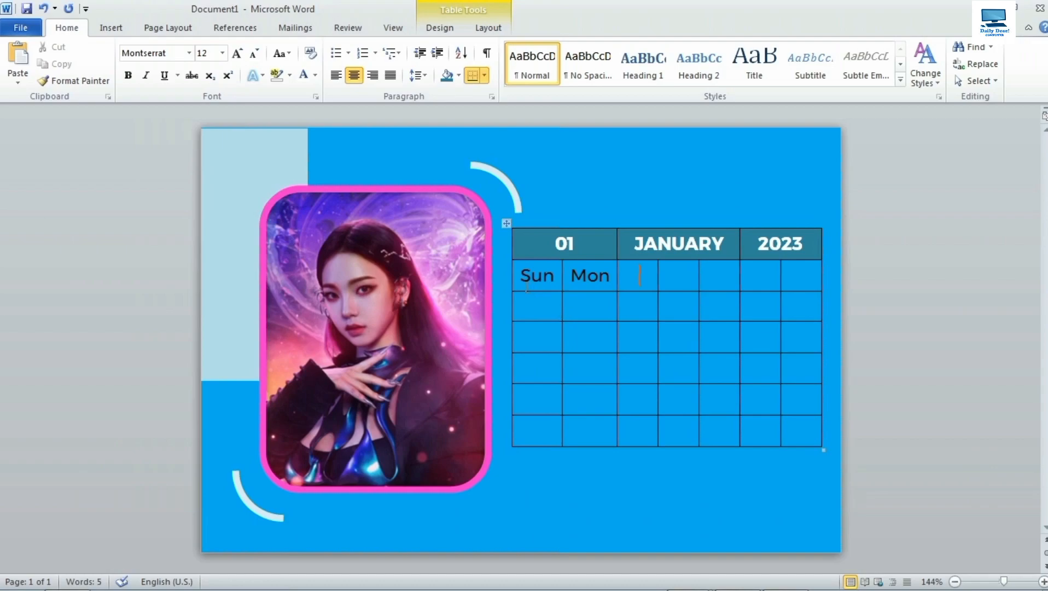
left_click_drag(515, 287, 780, 282)
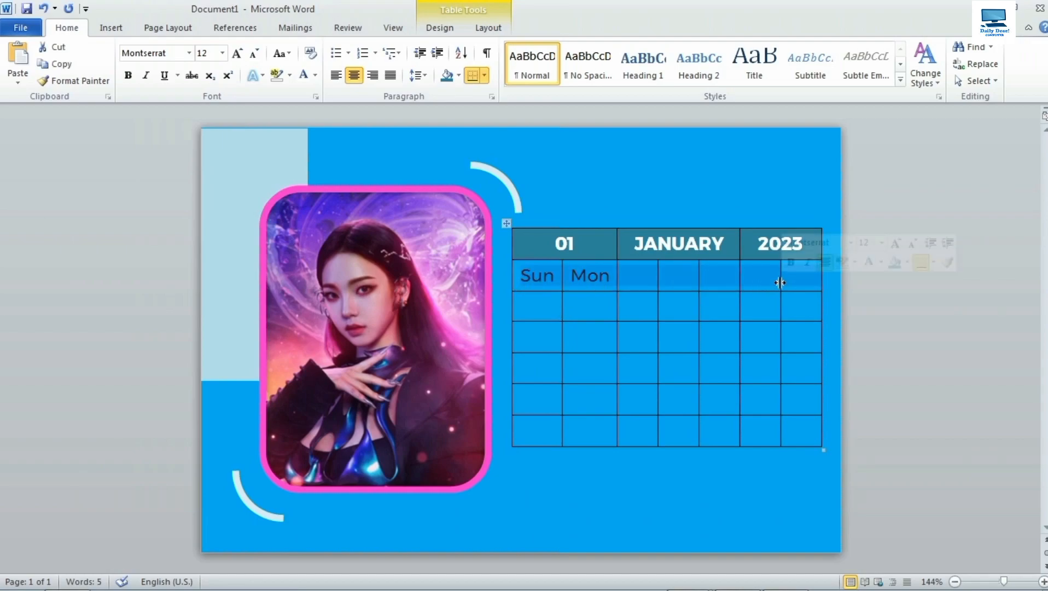
left_click(223, 53)
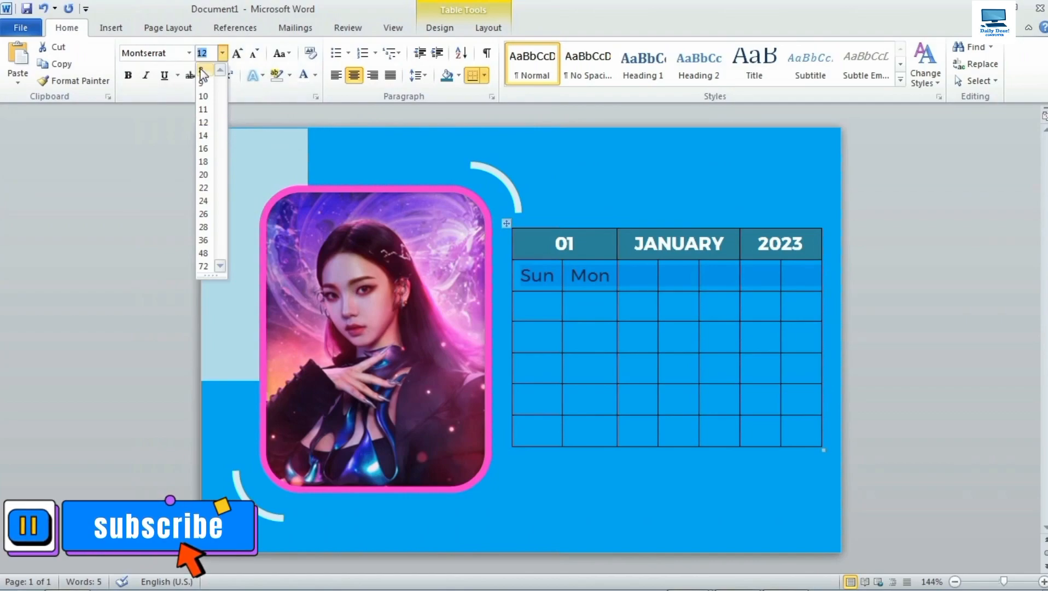
left_click(202, 70)
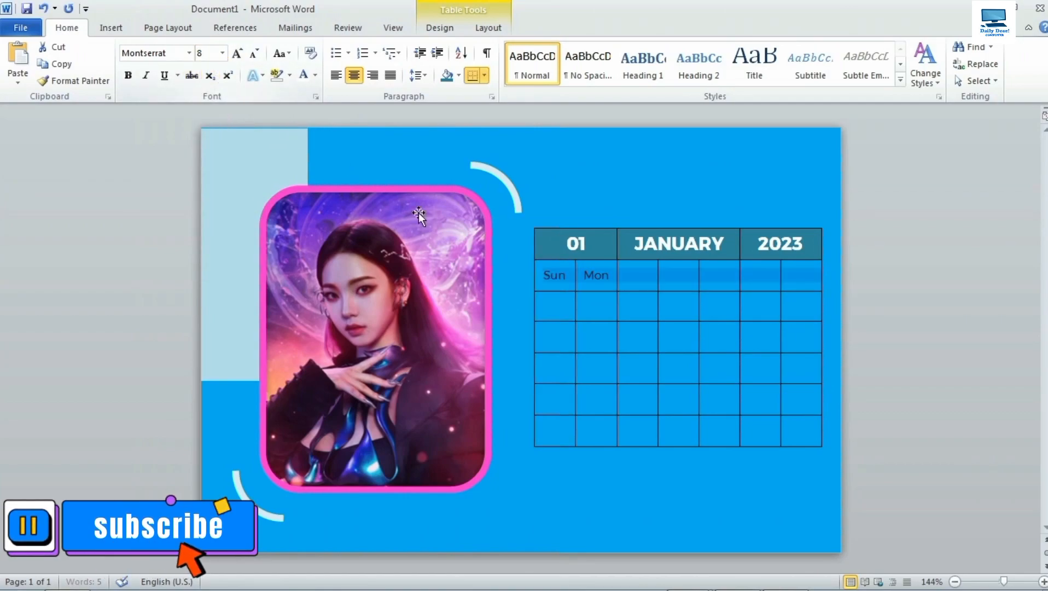
left_click(129, 76)
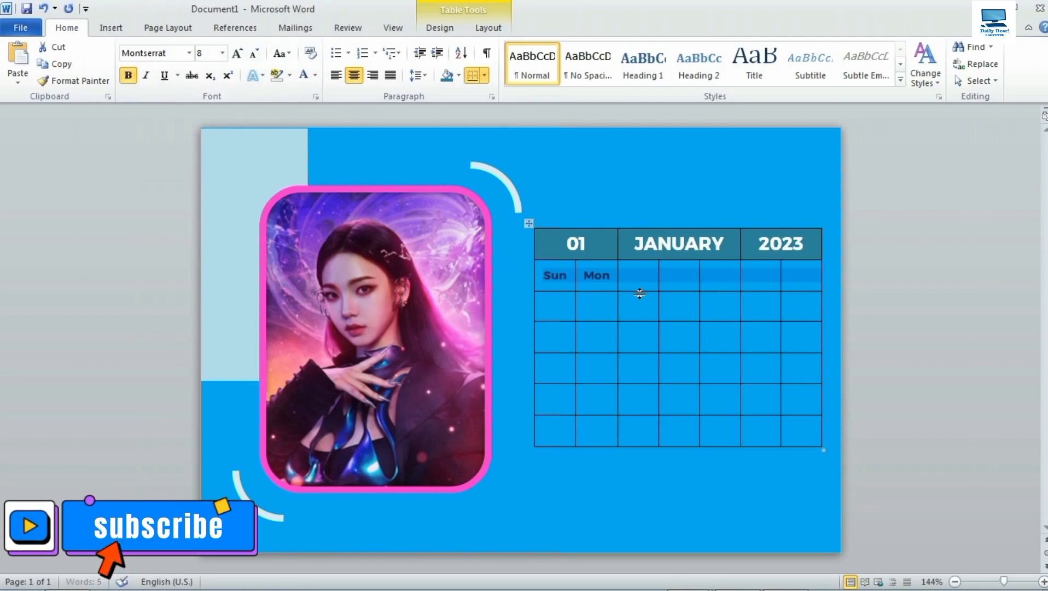
Fill in the remaining weekdays Tue, Wed, Thu, Fri and Sat, then select the weekday row.
type("T")
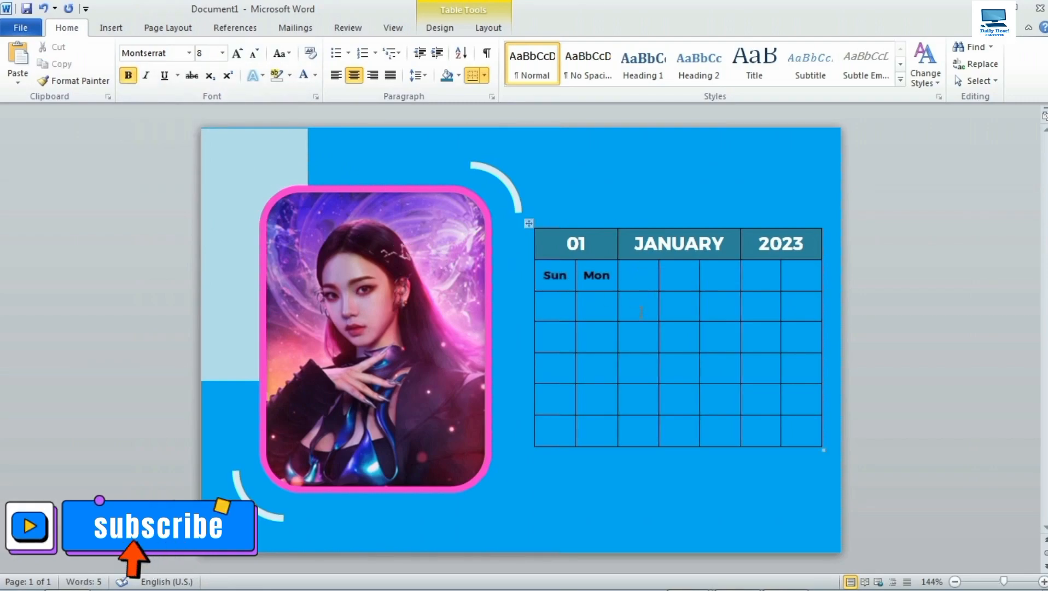
type("ue")
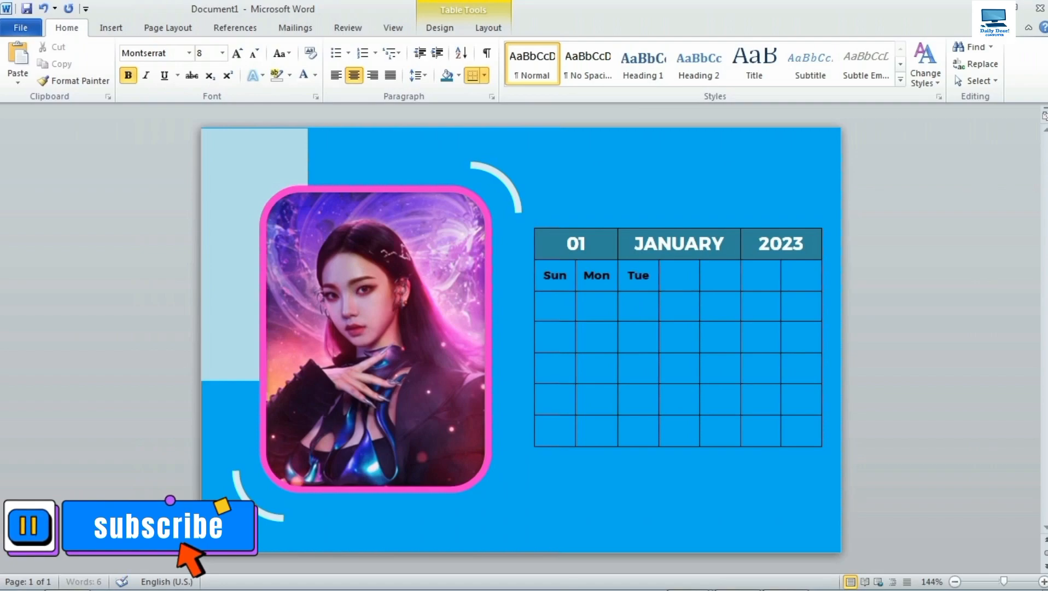
key("Tab")
type("Wed")
key("Tab")
type("Thu")
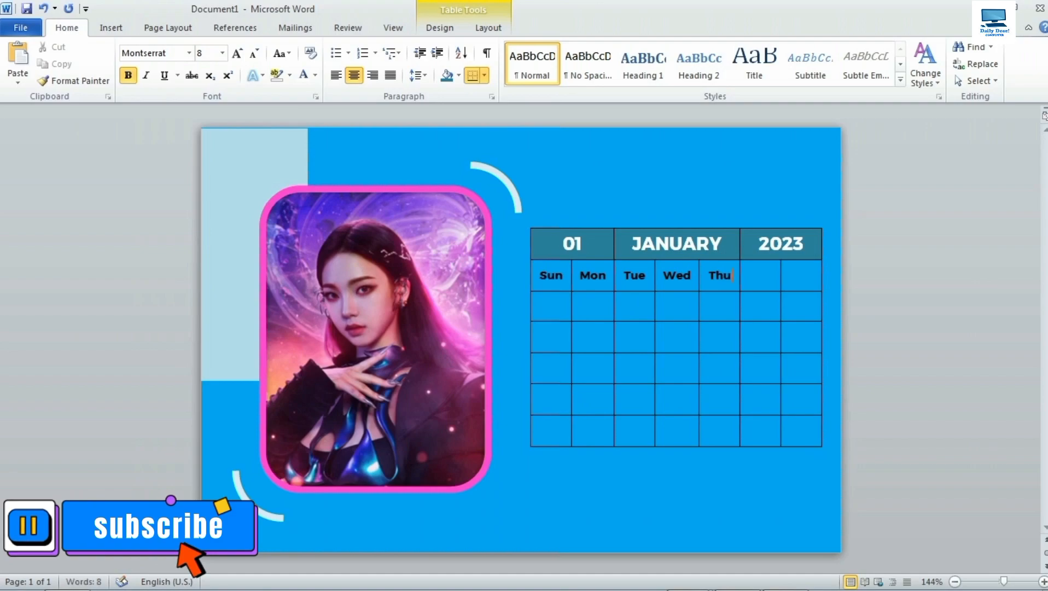
key("Tab")
type("Fr")
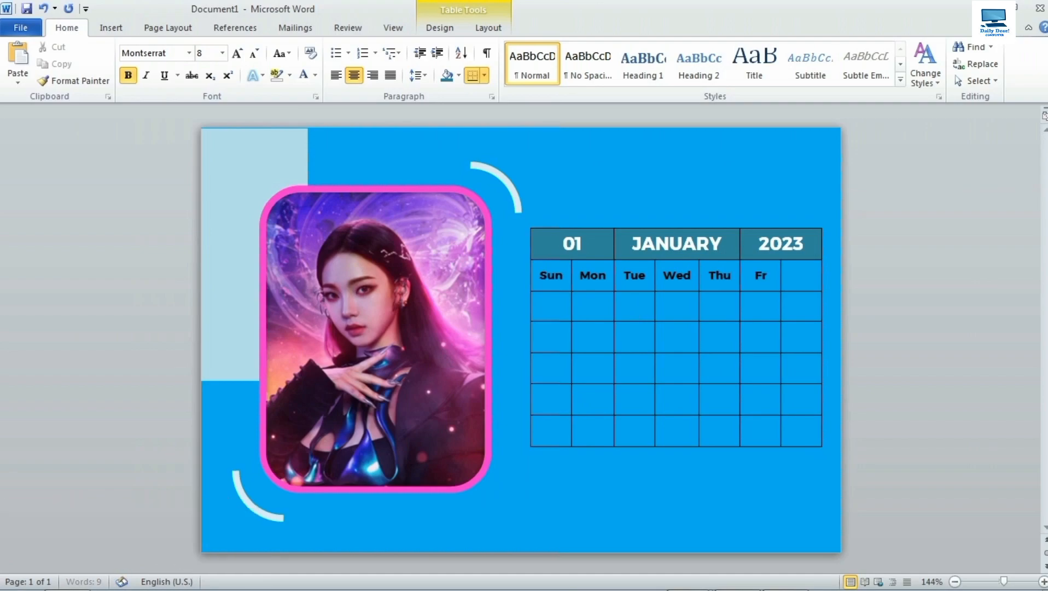
key("Tab")
type("Sat")
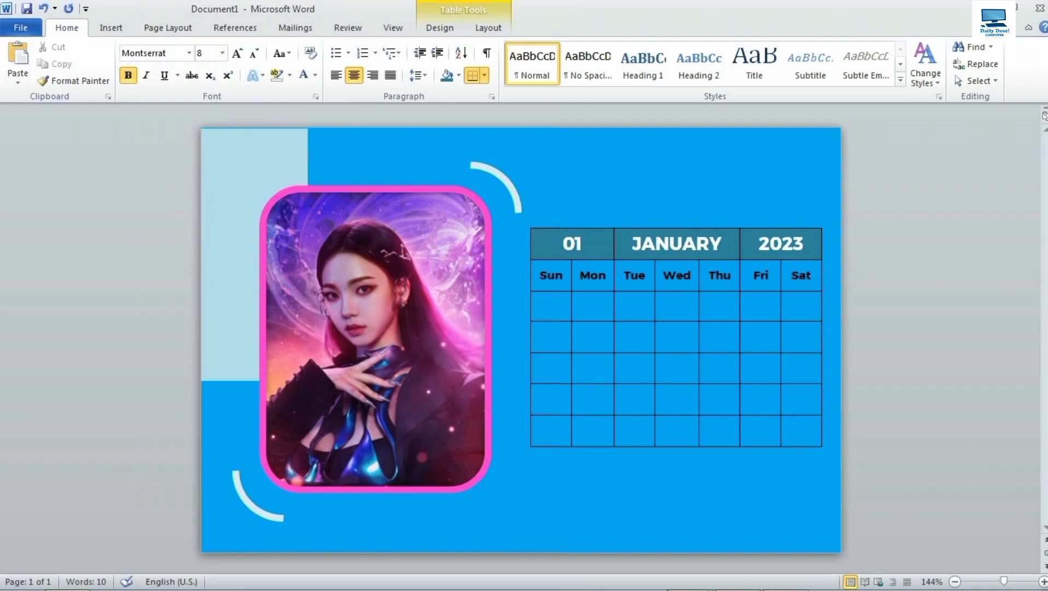
left_click(641, 311)
left_click_drag(535, 287, 789, 279)
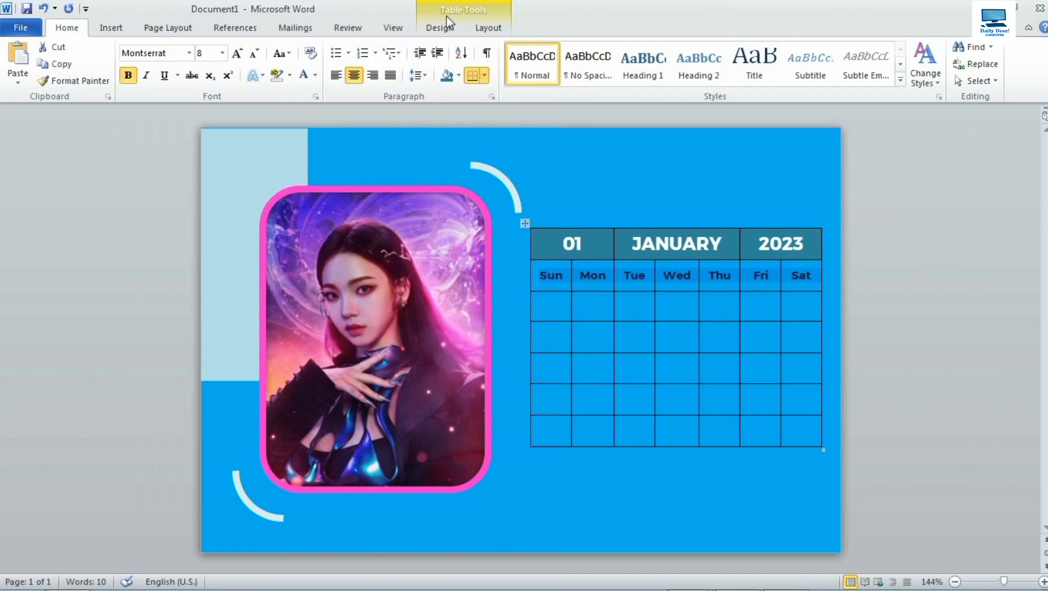
Shade the selected Sun–Sat row with a light blue theme colour from Table Design Shading.
left_click(441, 28)
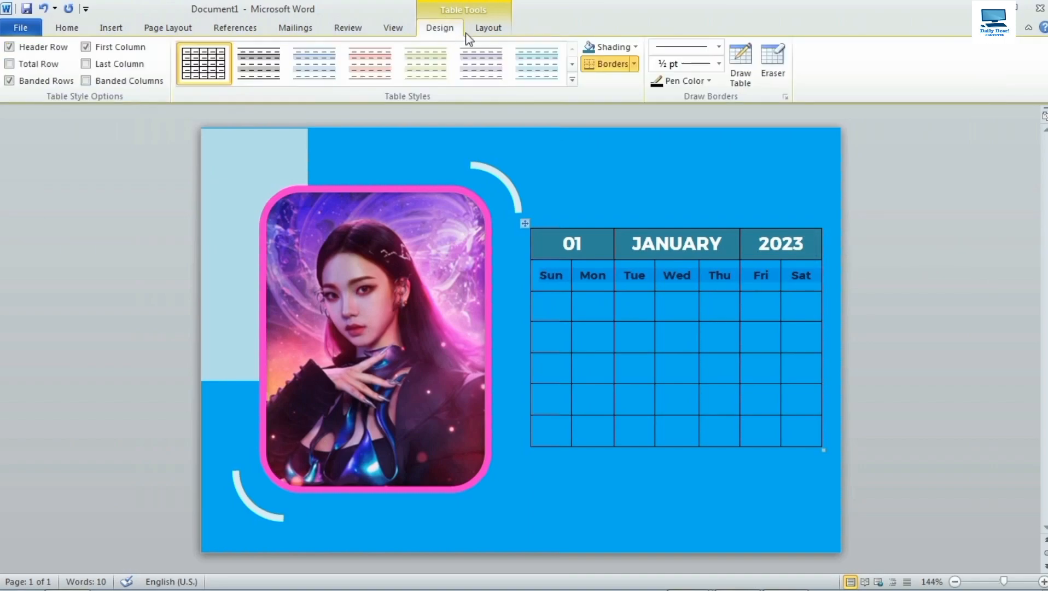
left_click(635, 47)
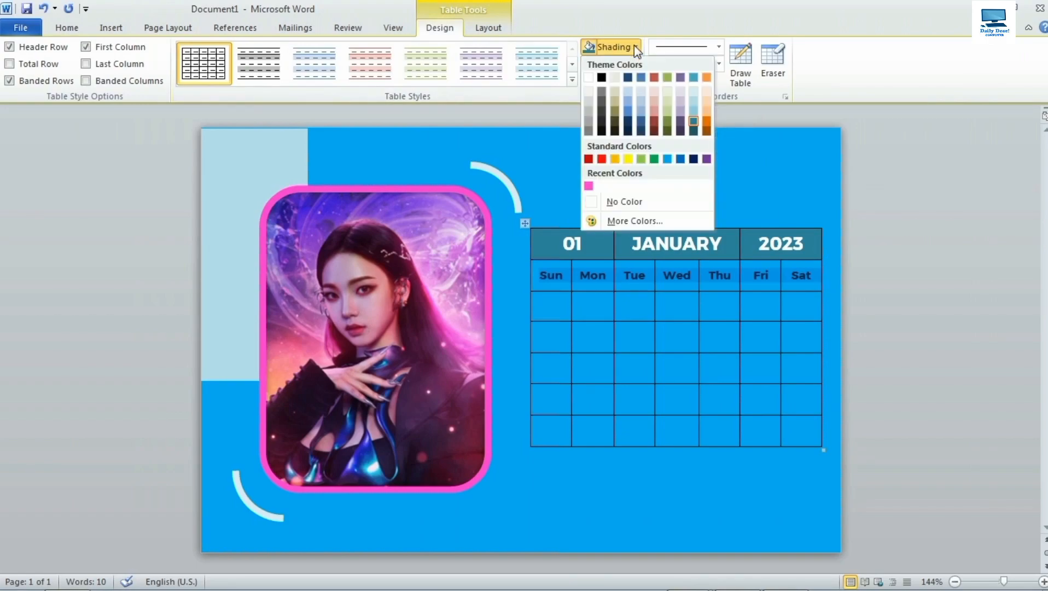
left_click(692, 99)
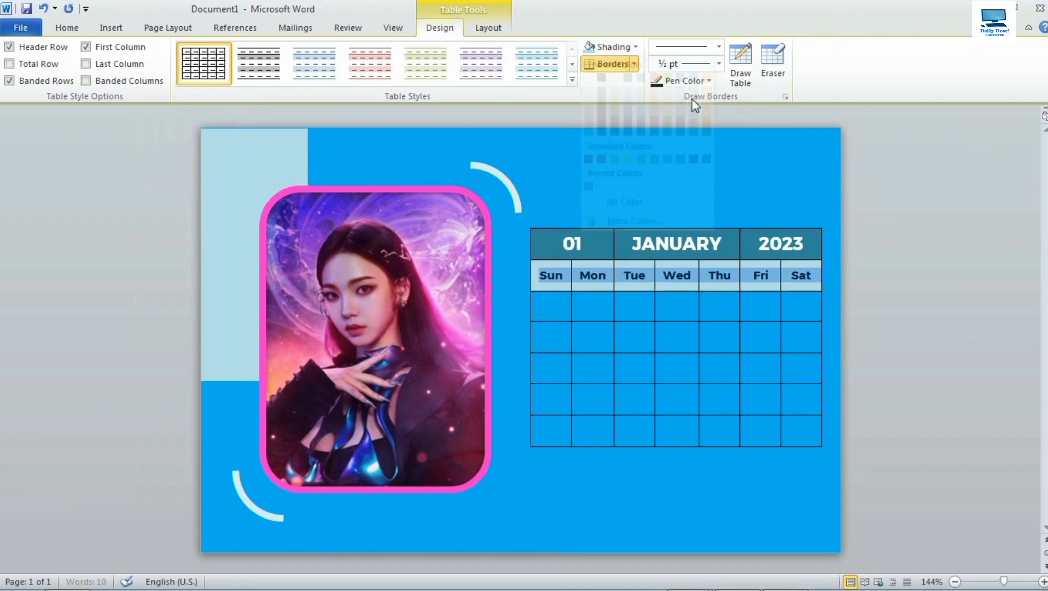
left_click(563, 309)
Enter dates 01 through 07 across the first week row, Sun to Sat.
type("01")
key("Tab")
type("02")
key("Tab")
type("03")
key("Tab")
type("04")
key("Tab")
type("05")
key("Tab")
type("06")
key("Tab")
type("07")
Continue entering dates 08 through 23 in the second and third week rows.
key("Tab")
type("08")
key("Tab")
type("09")
key("Tab")
type("10 11 12 ")
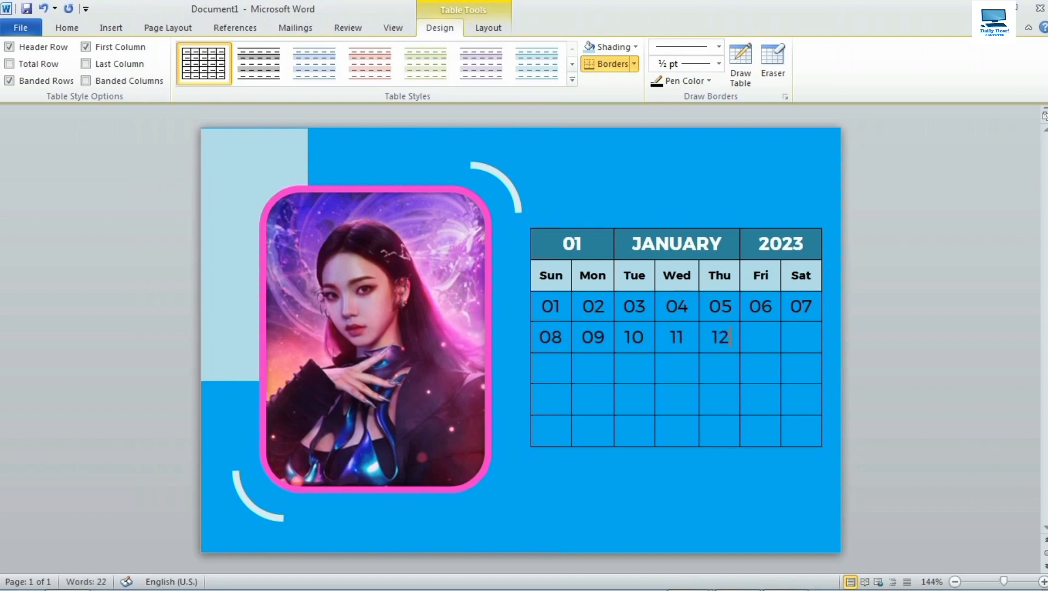
type("13 14")
key("Tab")
type("15")
type("16")
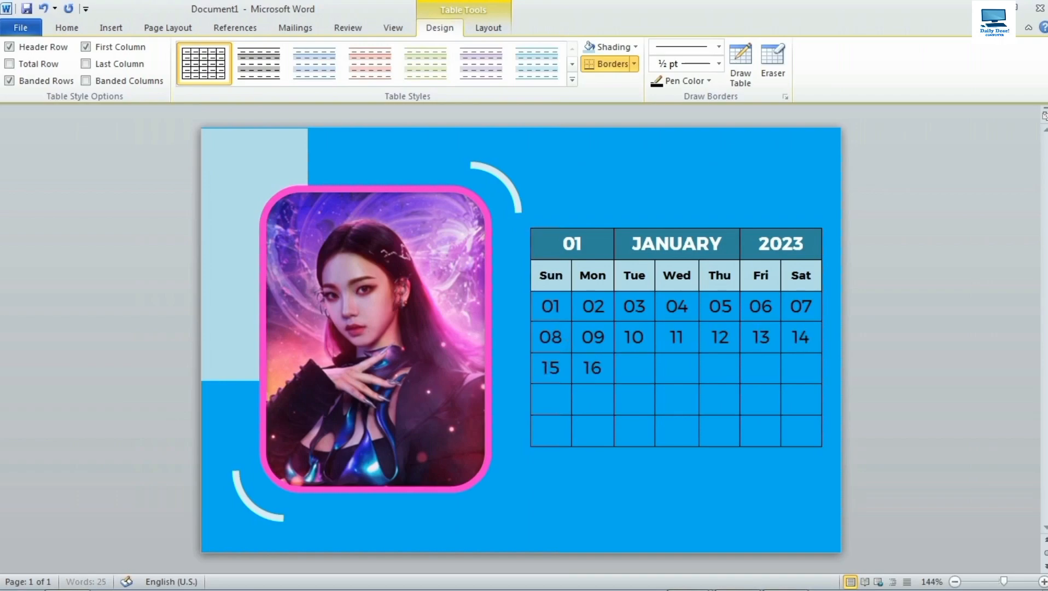
type("7")
key("Tab")
type("19 20")
key("Tab")
type("21")
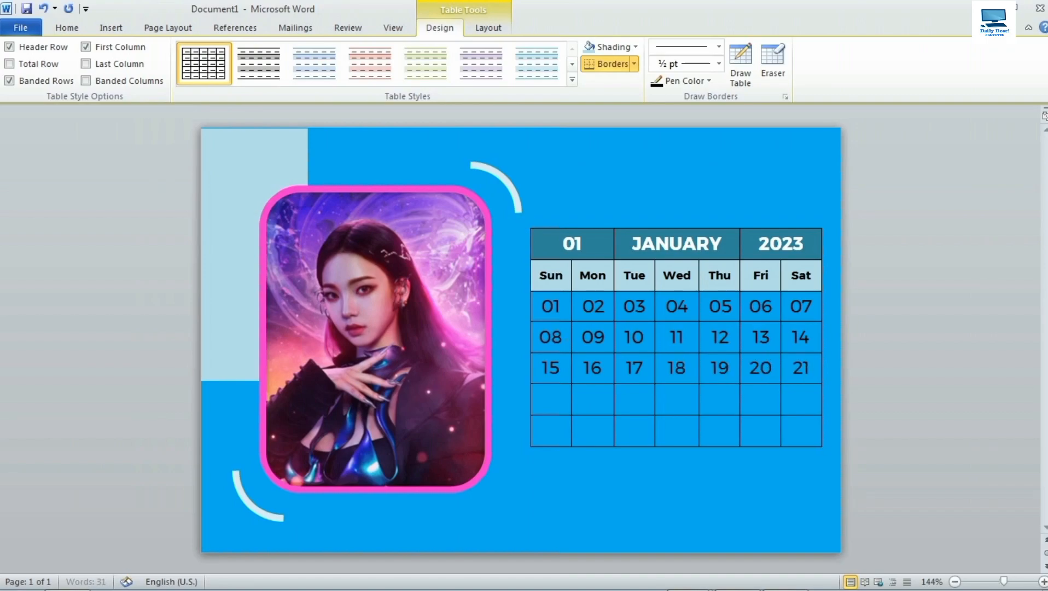
type("22")
type("23")
key("Tab")
Enter dates 24 through 31 to finish the month in the last rows.
type("24 ")
type("25")
key("Tab")
type("26")
key("Tab")
type("228")
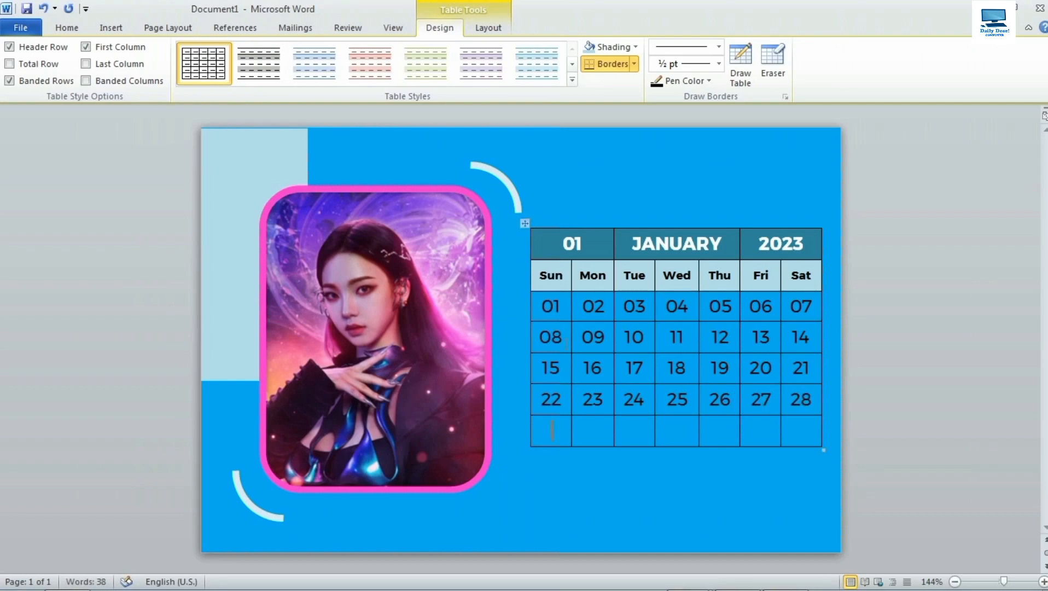
key("Tab")
type("29")
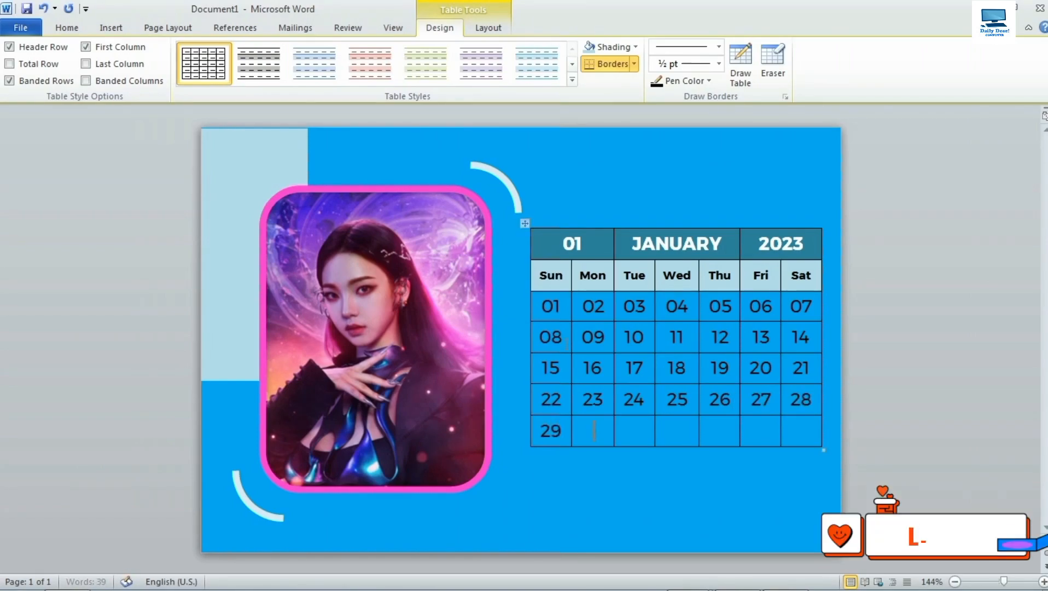
key("Tab")
type("30")
key("Tab")
type("31")
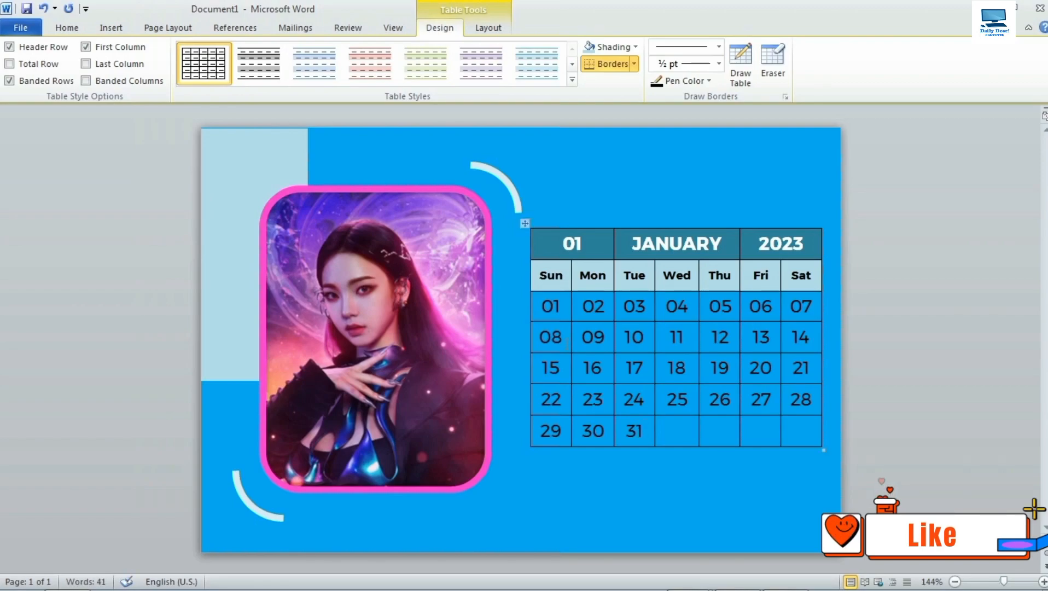
Make all the date rows size 10 white text.
left_click_drag(547, 317, 783, 434)
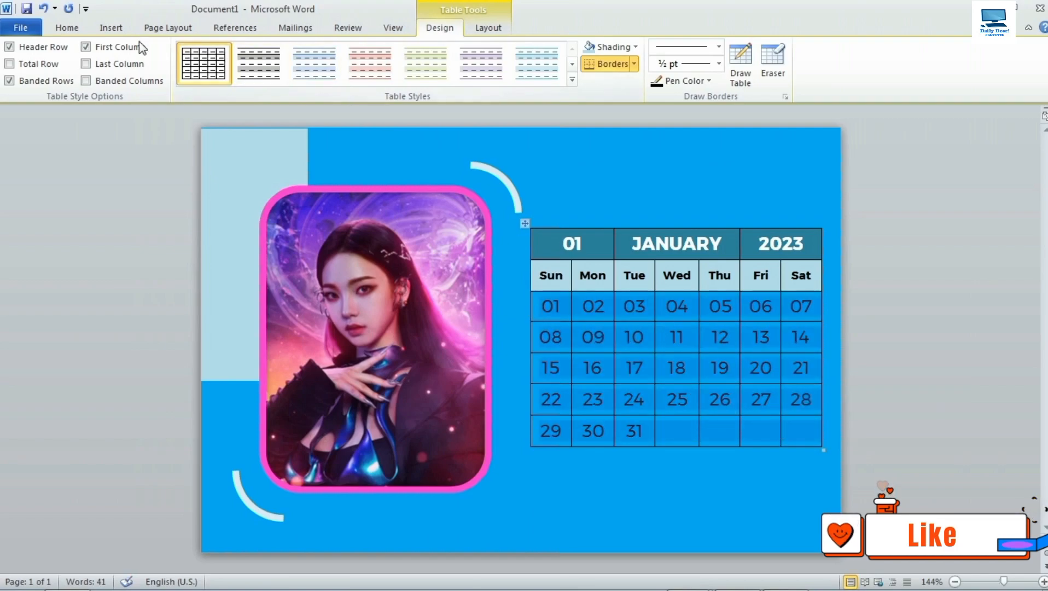
left_click(72, 34)
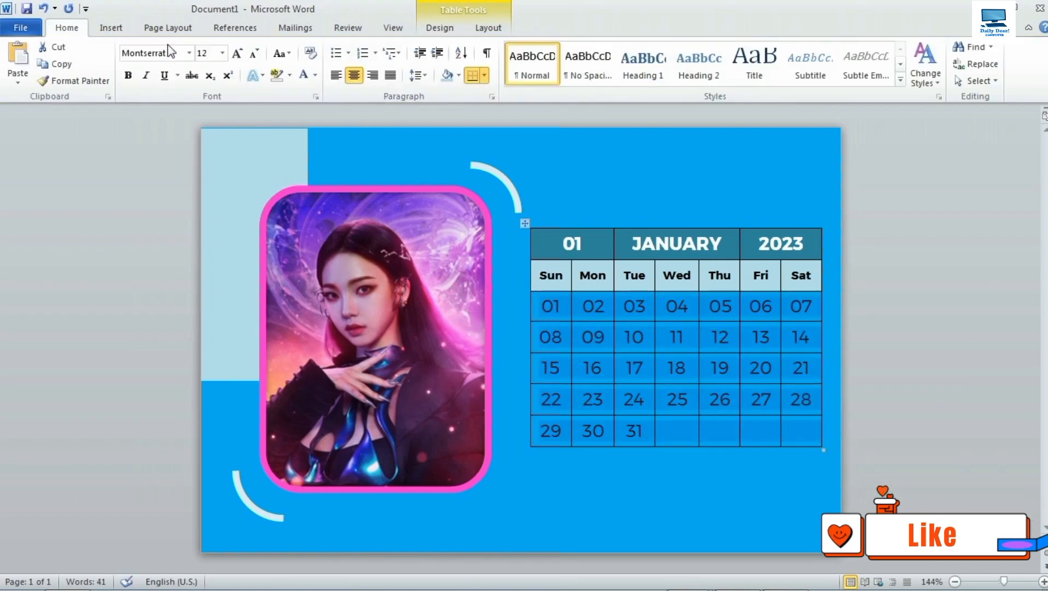
left_click(222, 53)
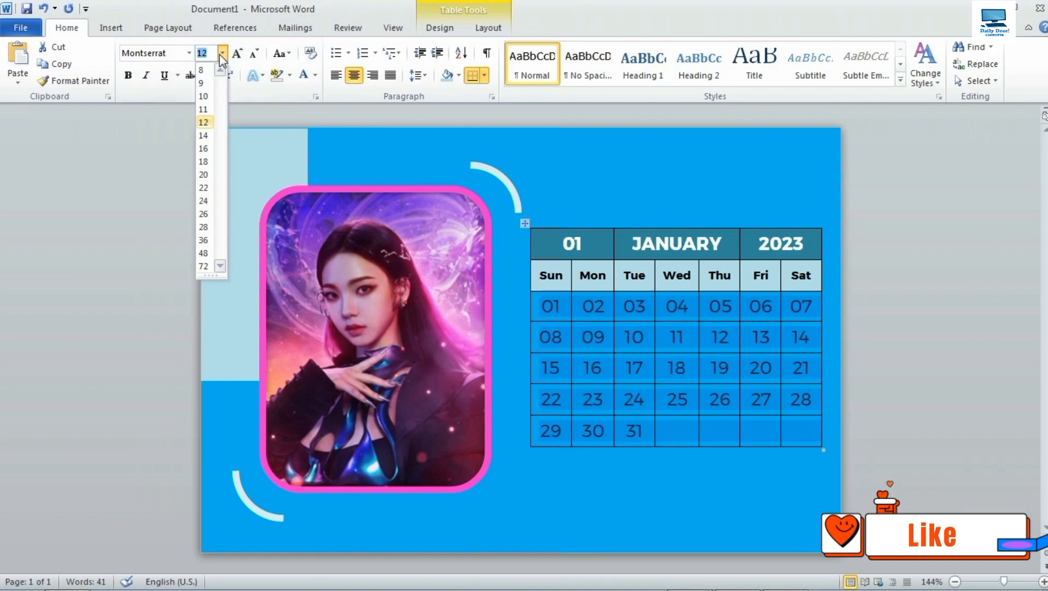
left_click(207, 100)
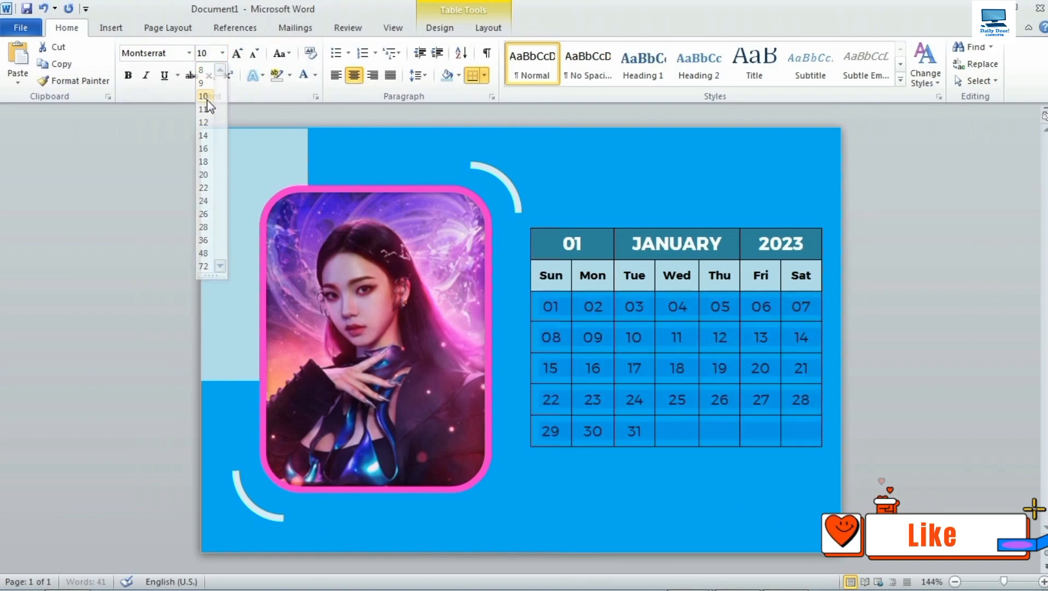
left_click(316, 76)
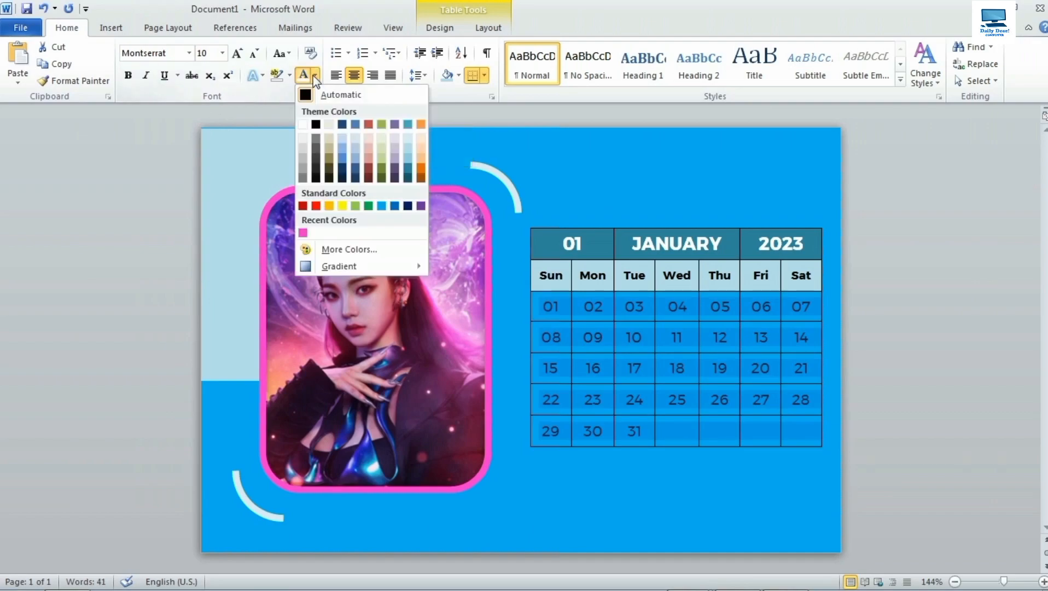
left_click(304, 123)
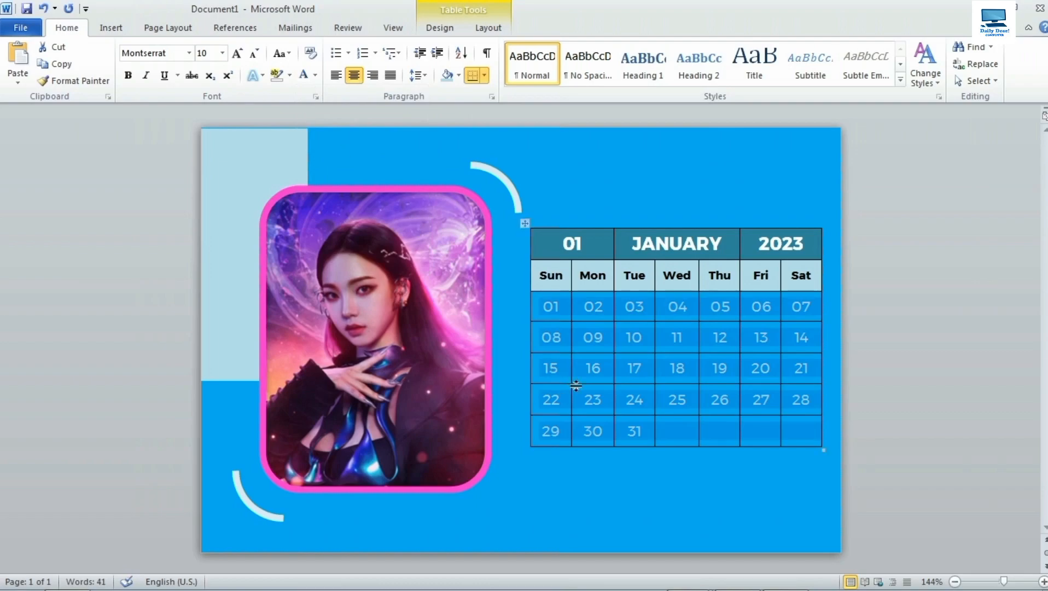
left_click(608, 461)
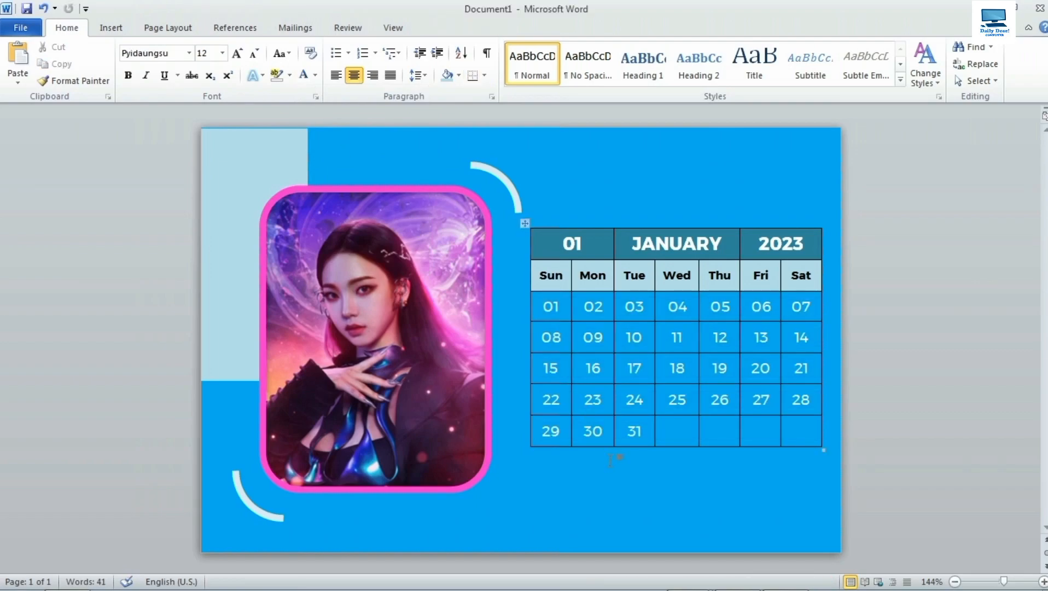
Remove all borders from the calendar table with Borders > No Border.
left_click(527, 221)
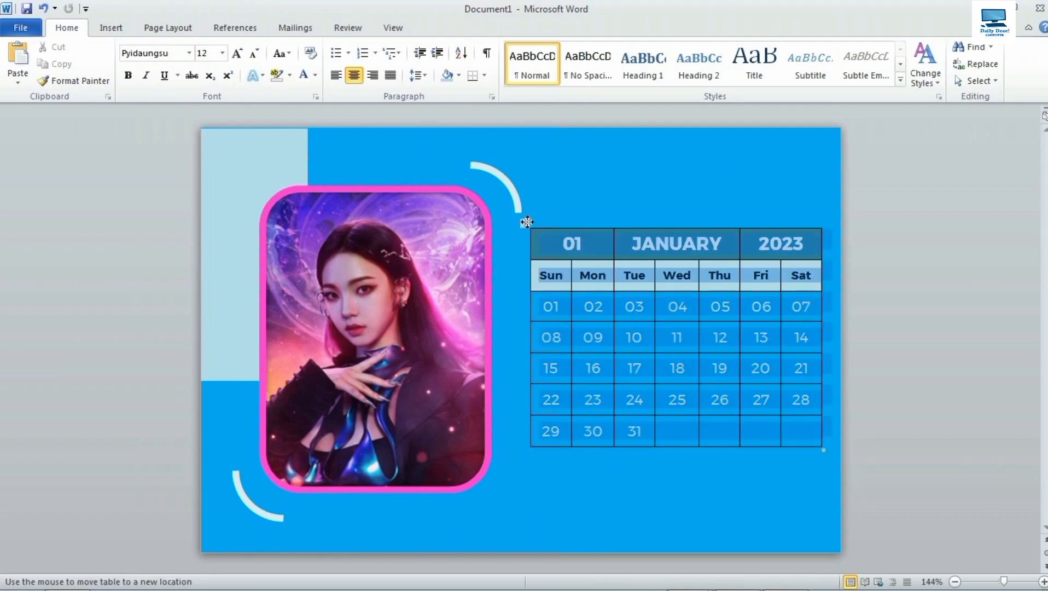
left_click(448, 27)
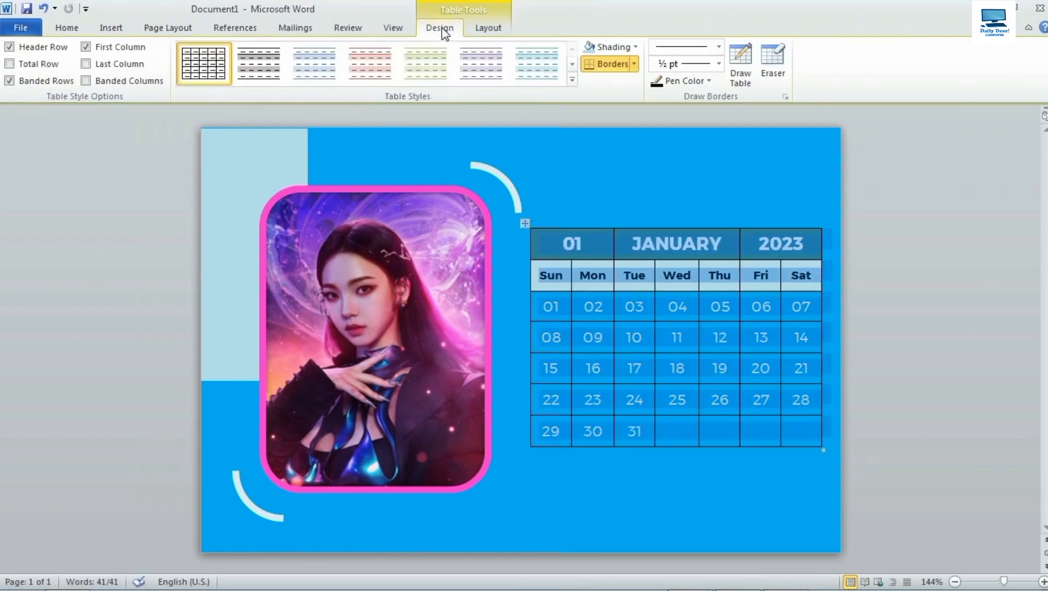
left_click(634, 64)
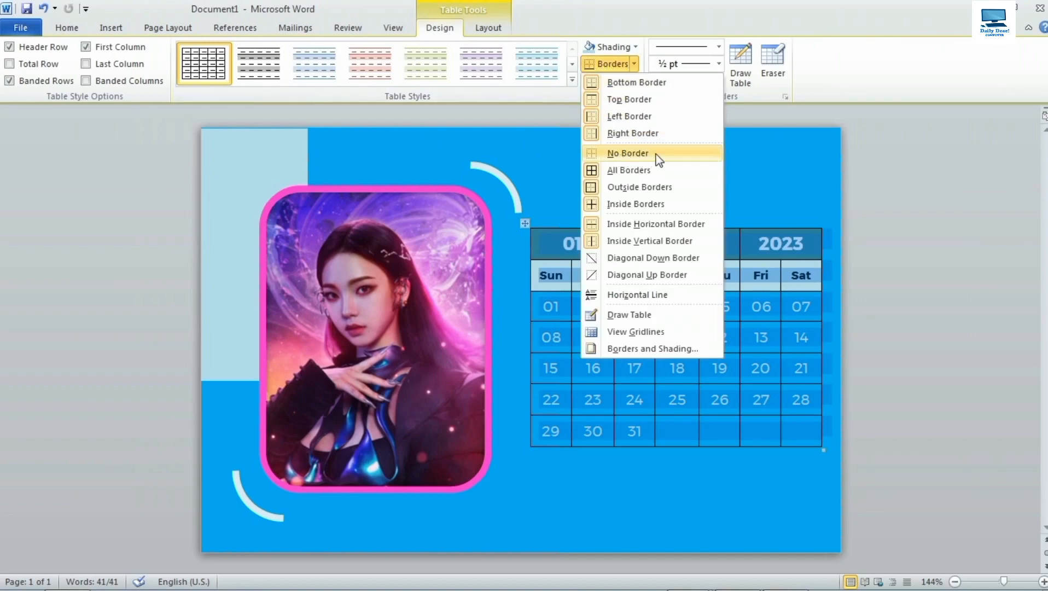
left_click(627, 153)
left_click(652, 452)
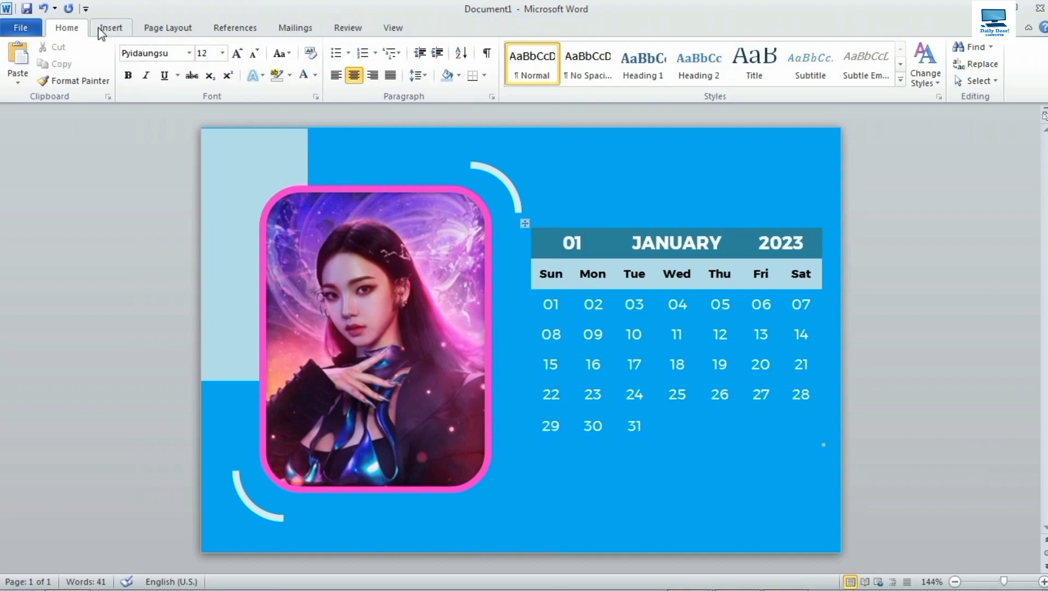
Draw a text box below the calendar's last row with no outline and no fill.
left_click(114, 31)
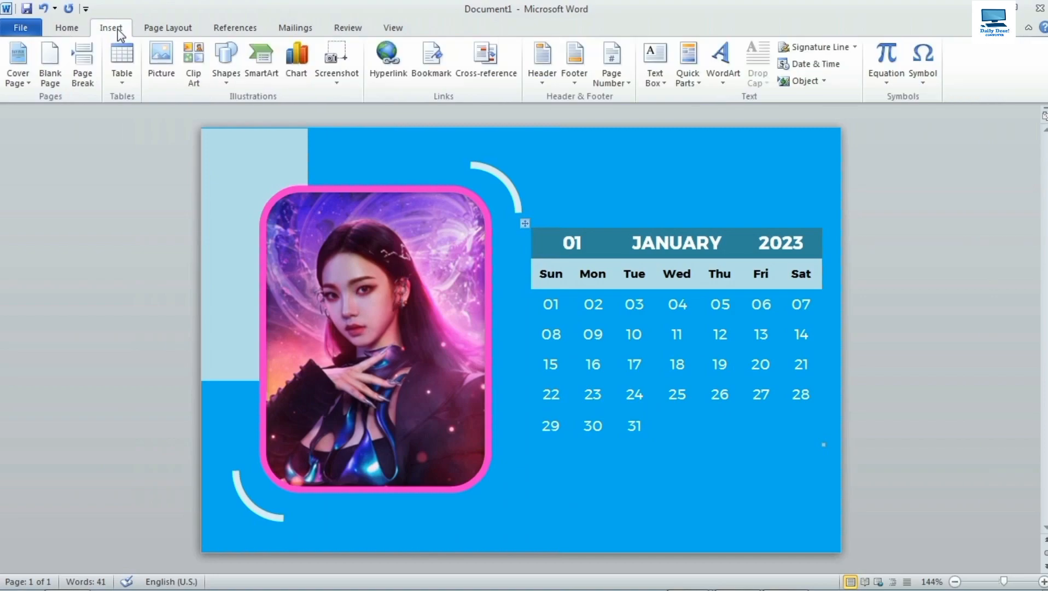
left_click(662, 83)
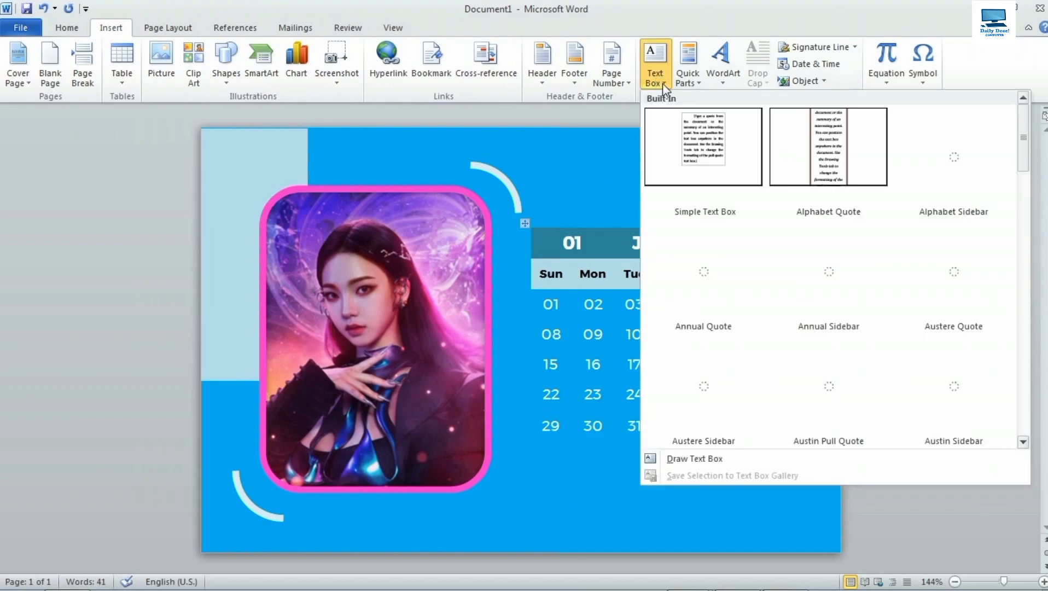
left_click(711, 459)
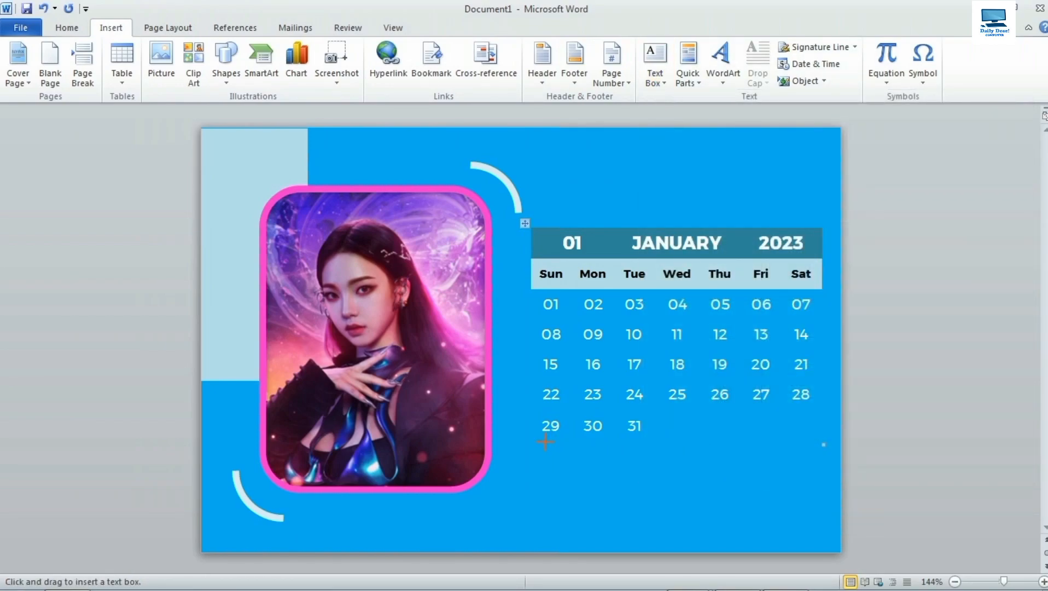
mouse_move(542, 446)
left_mouse_down()
mouse_move(576, 464)
mouse_move(676, 479)
mouse_move(646, 481)
left_mouse_up()
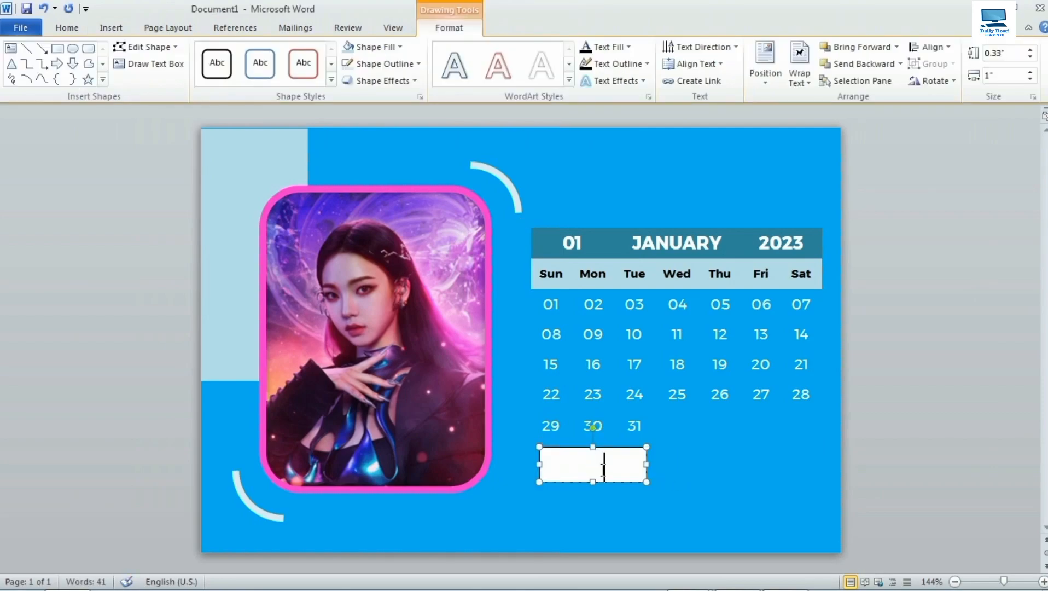
left_click(386, 65)
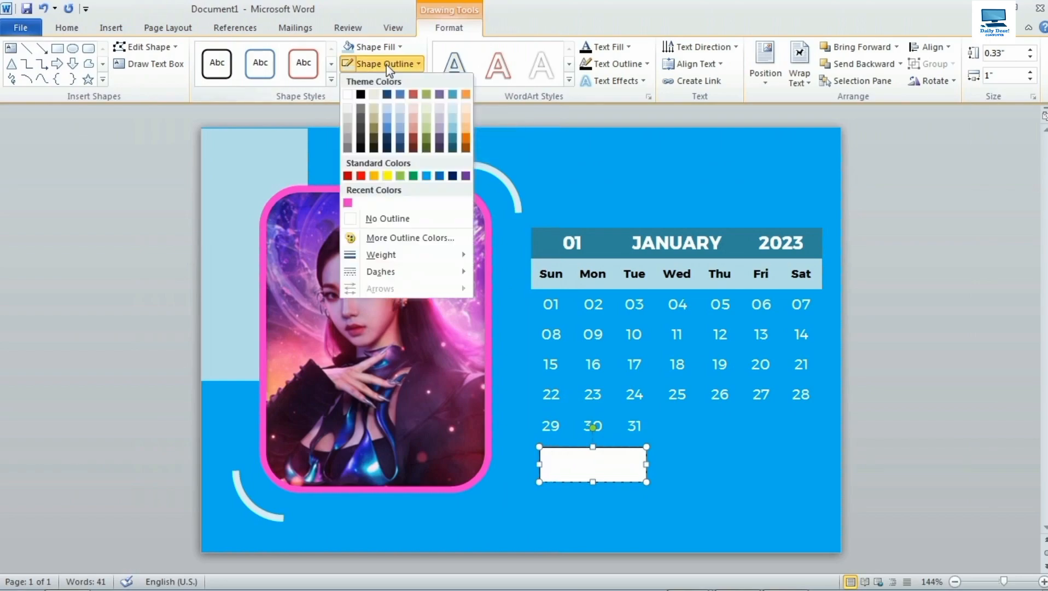
left_click(405, 219)
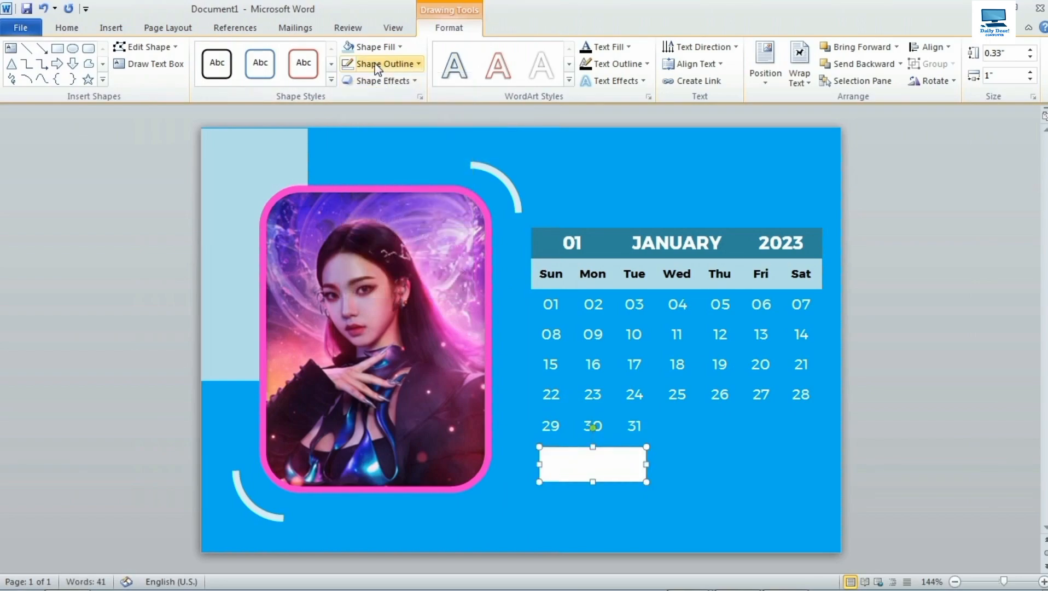
left_click(377, 47)
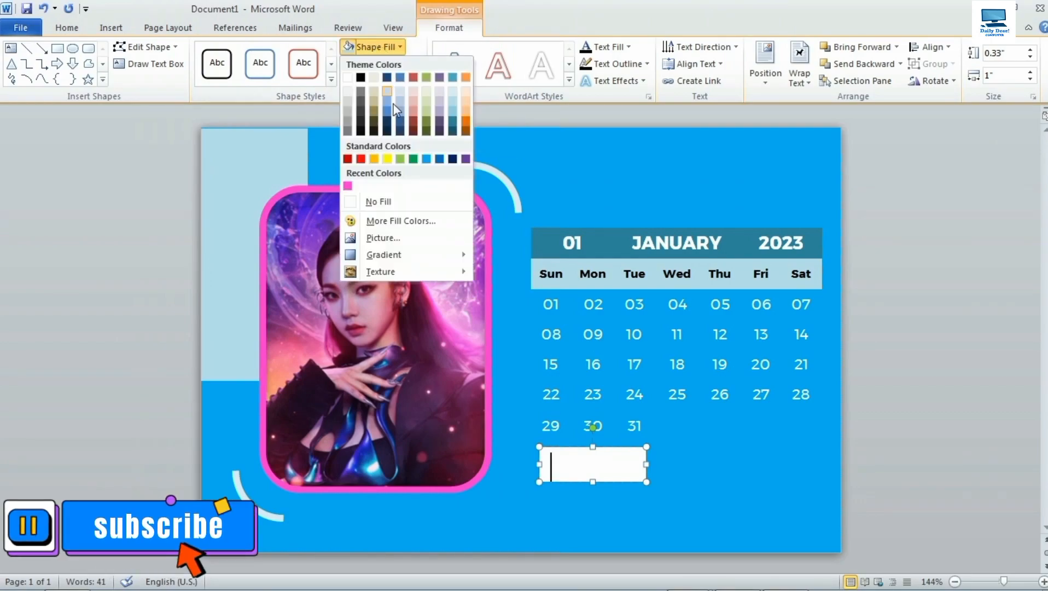
left_click(405, 205)
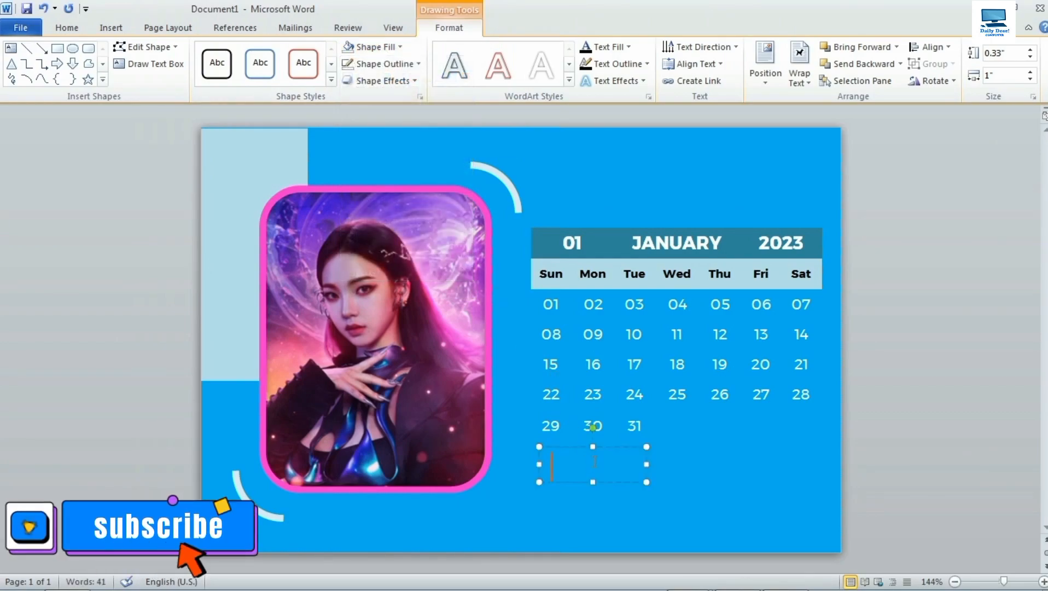
Type 'Note' in Montserrat 11 pt and nudge its text box slightly left.
type("Note")
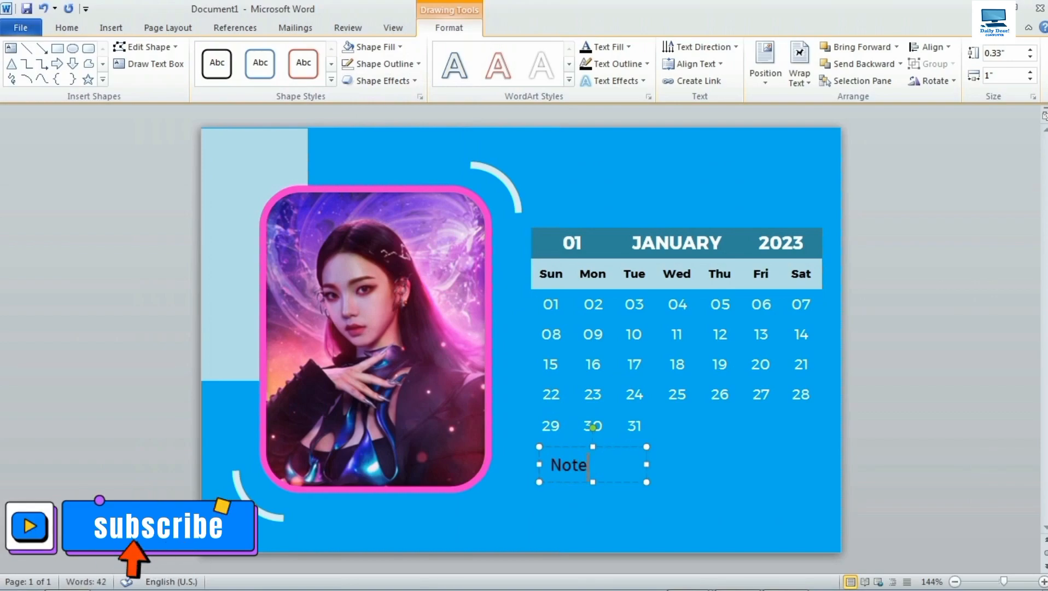
left_click_drag(589, 465, 549, 464)
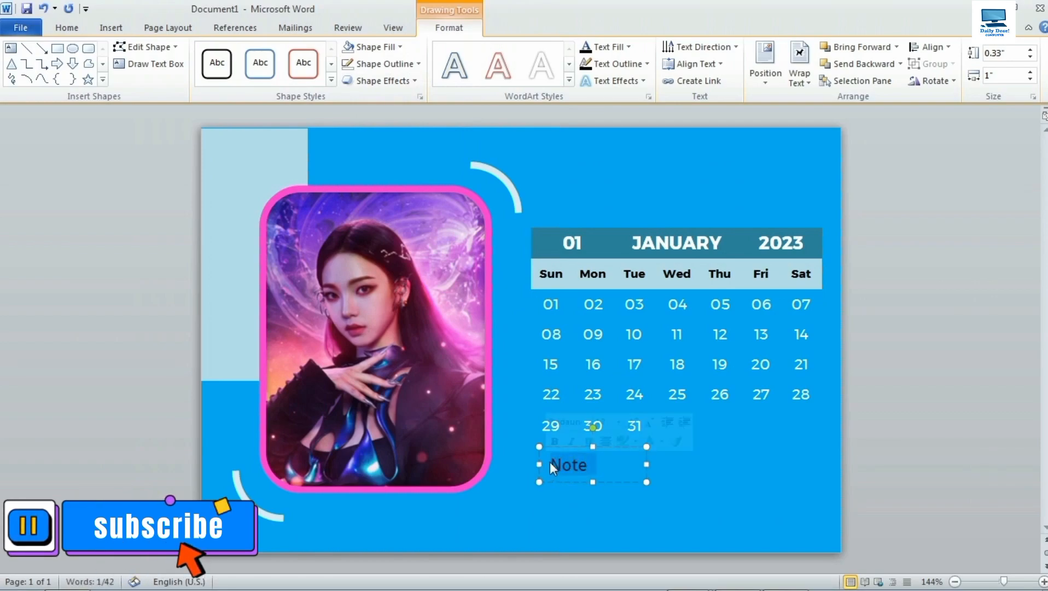
left_click(68, 29)
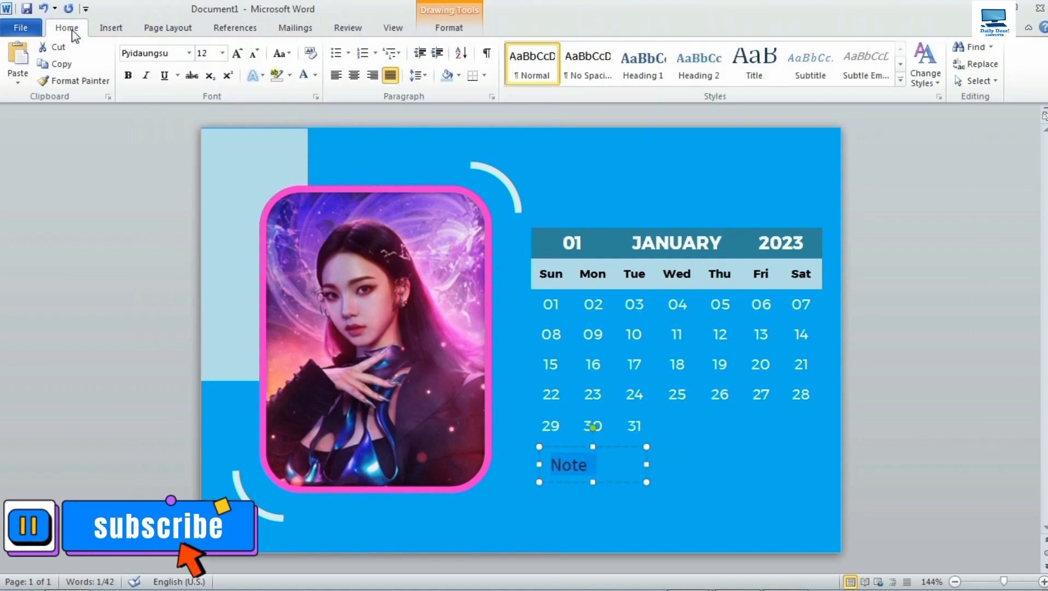
left_click(189, 53)
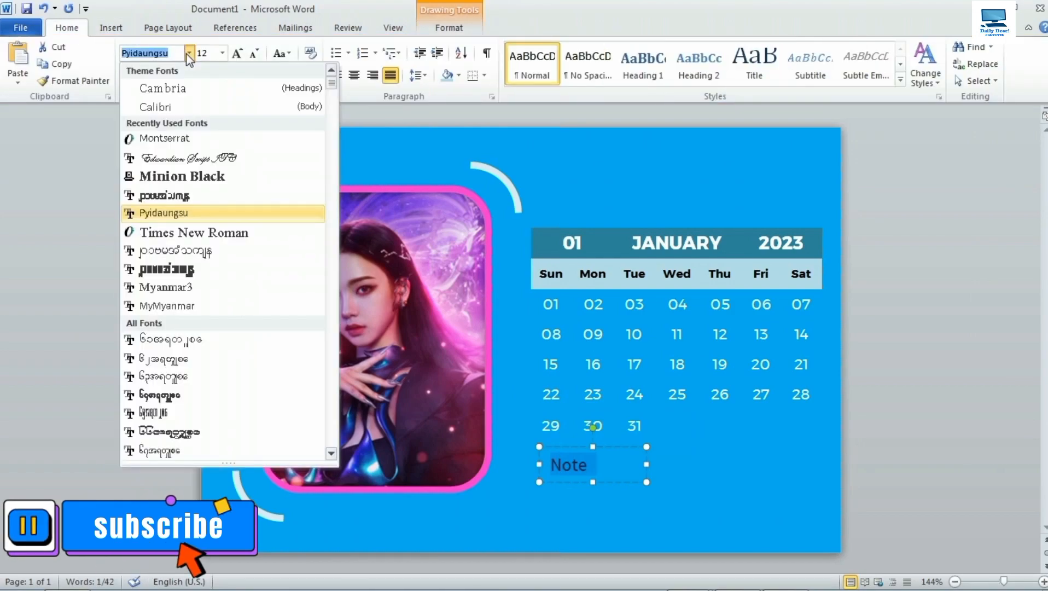
left_click(197, 143)
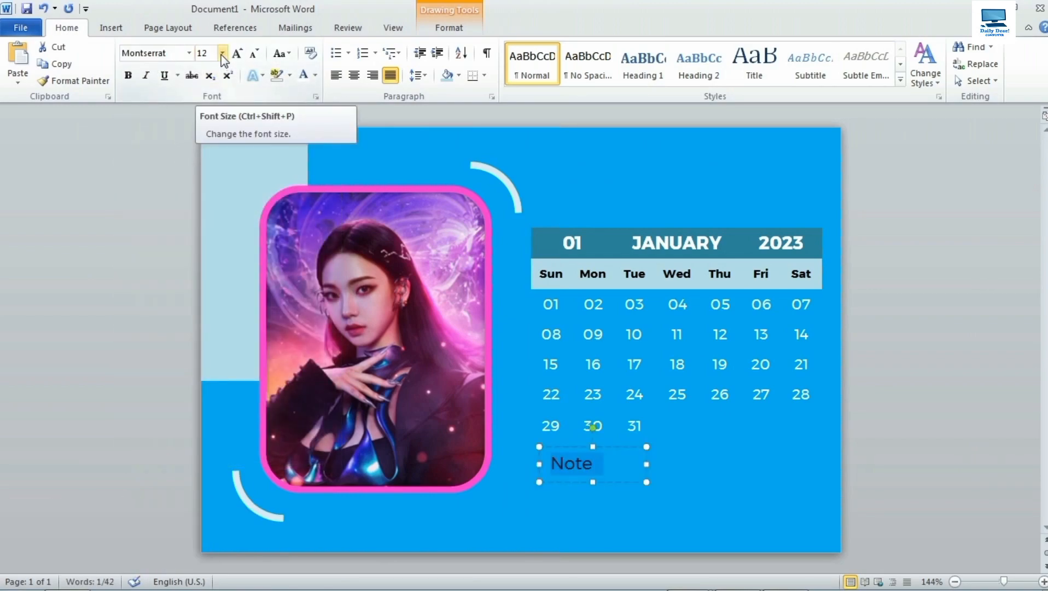
left_click(223, 54)
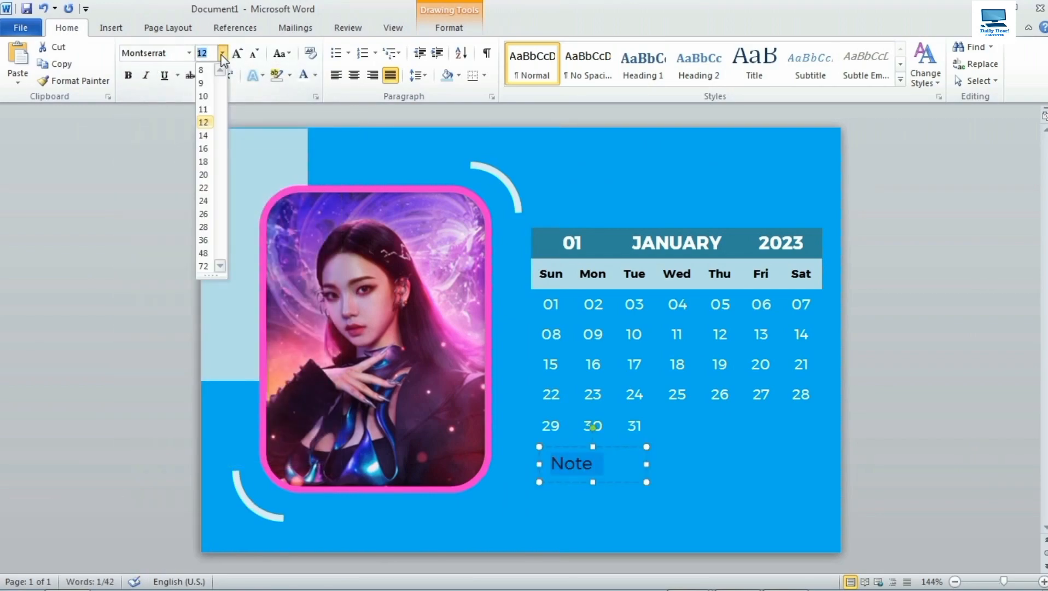
left_click(205, 109)
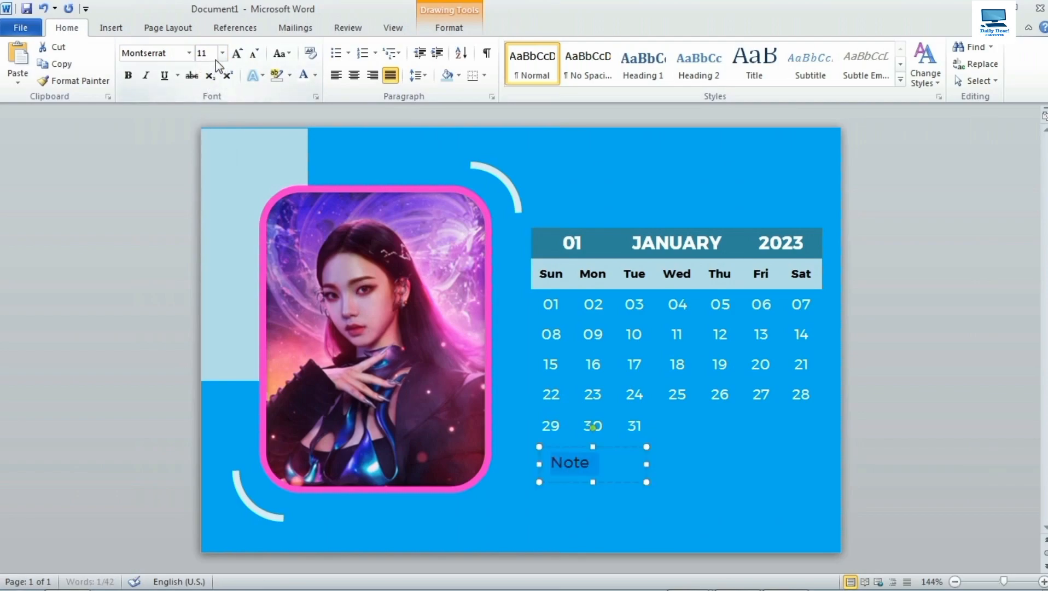
left_click(603, 464)
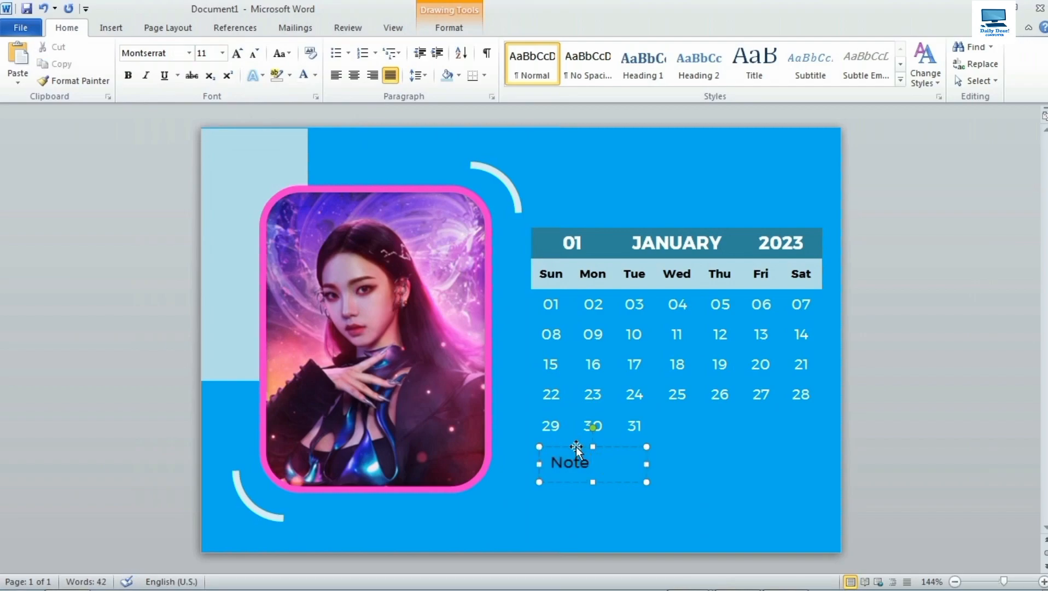
left_click_drag(576, 446, 572, 446)
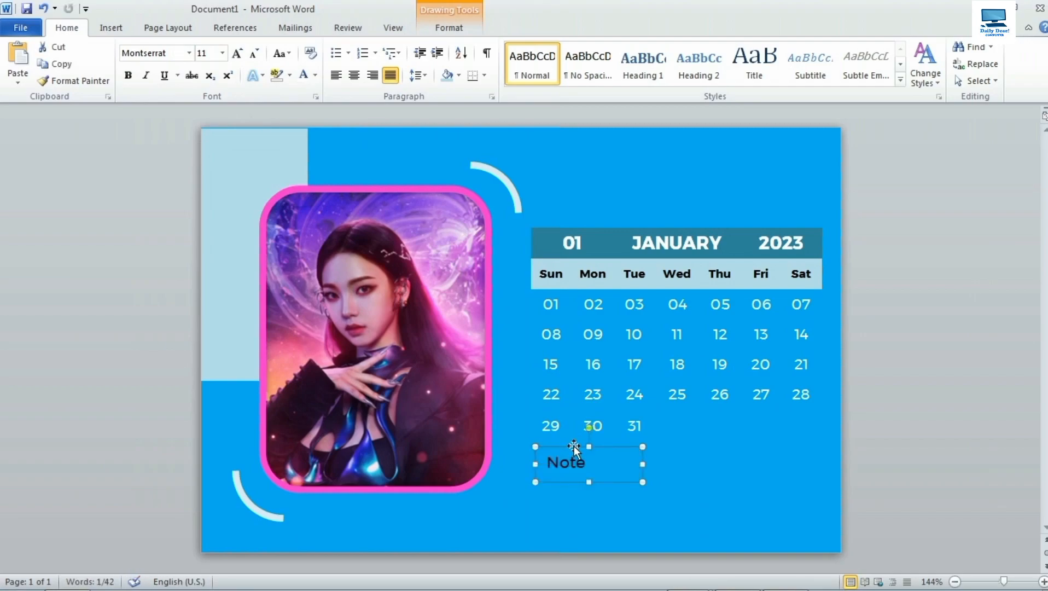
Draw a purple horizontal line from the Note label across to the right under the calendar.
left_click(113, 30)
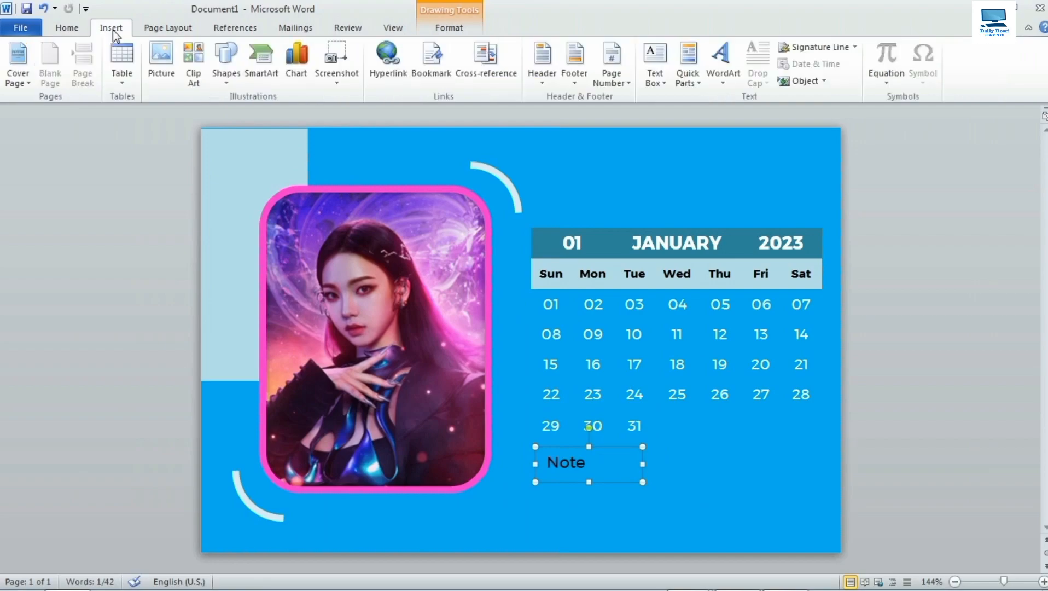
left_click(227, 82)
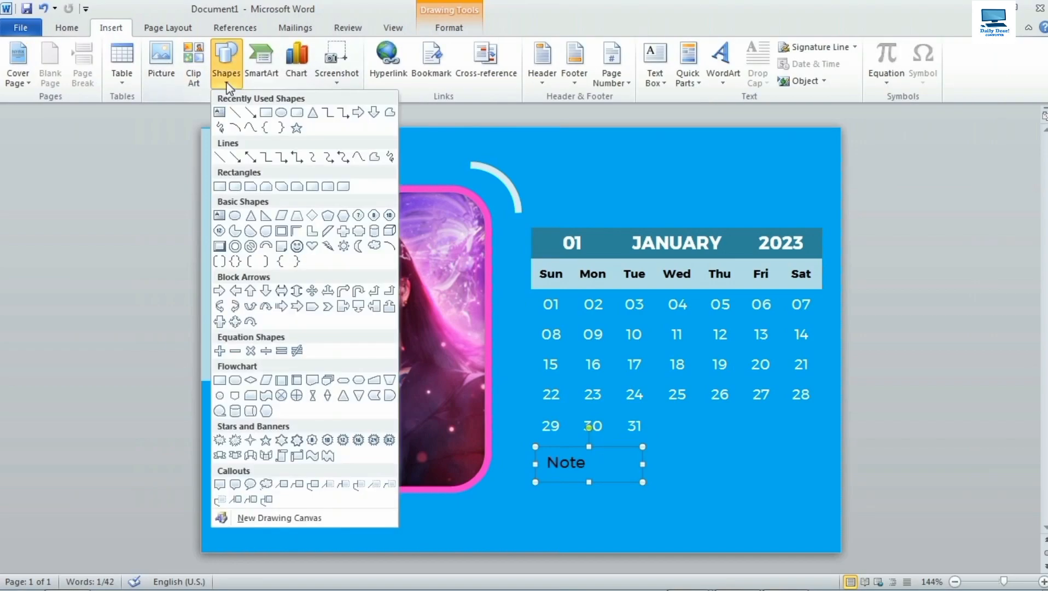
left_click(237, 114)
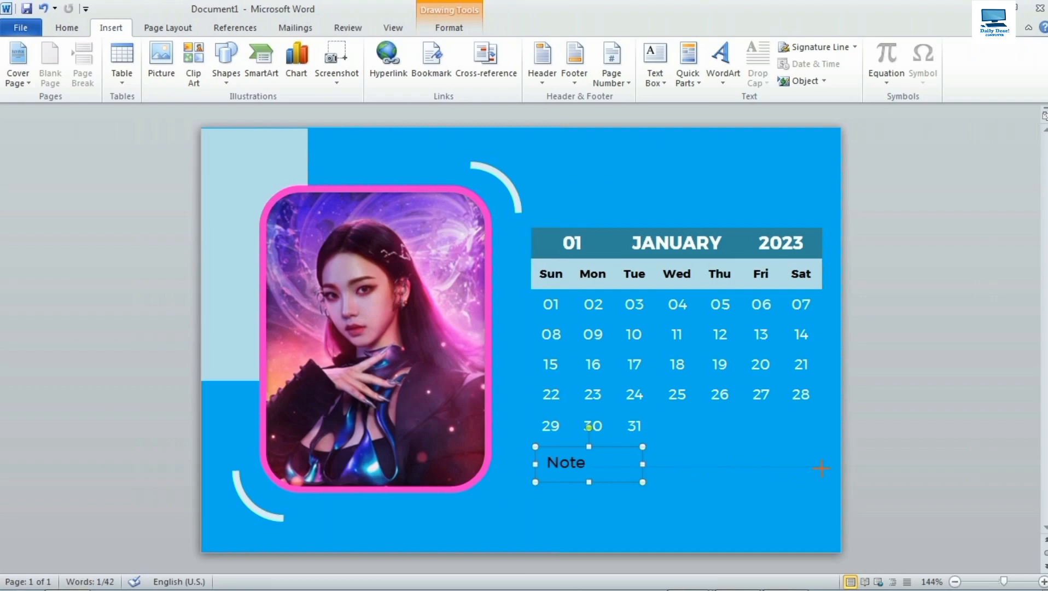
left_click_drag(819, 467, 819, 467)
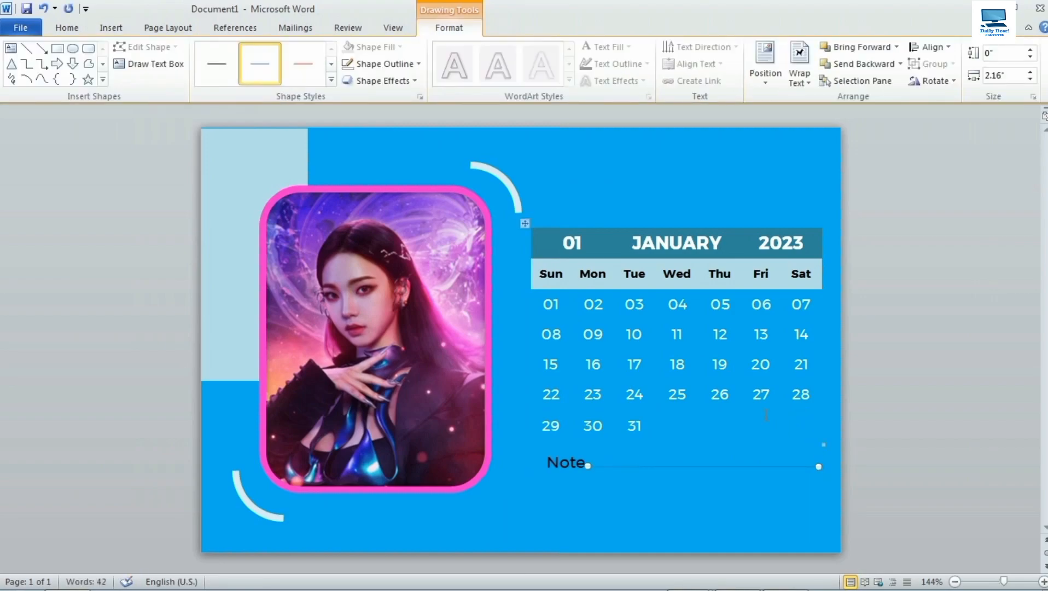
left_click(380, 67)
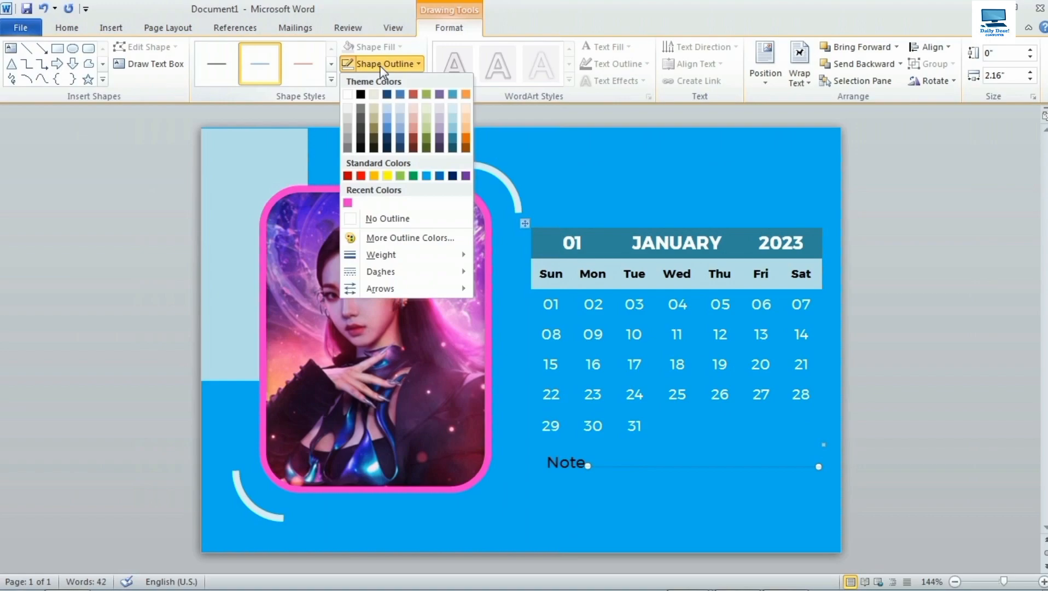
left_click(465, 175)
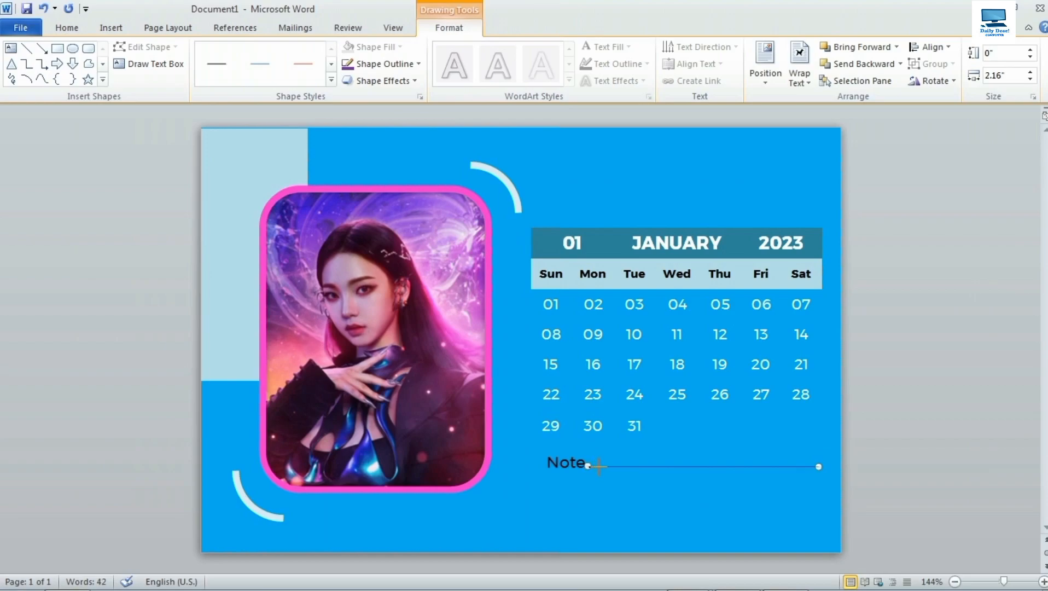
left_click_drag(599, 466, 547, 463)
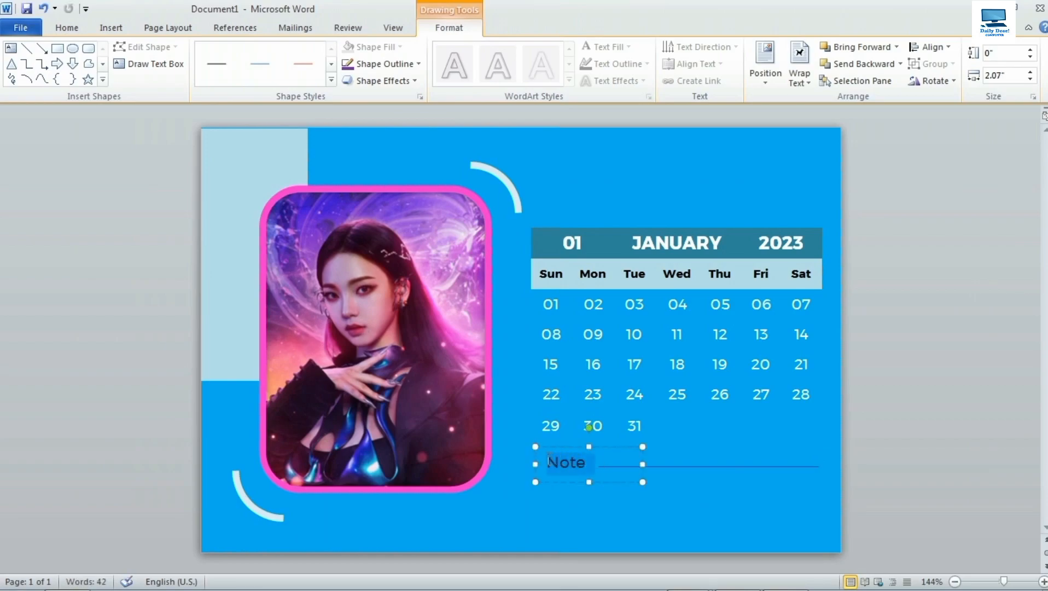
left_click(67, 28)
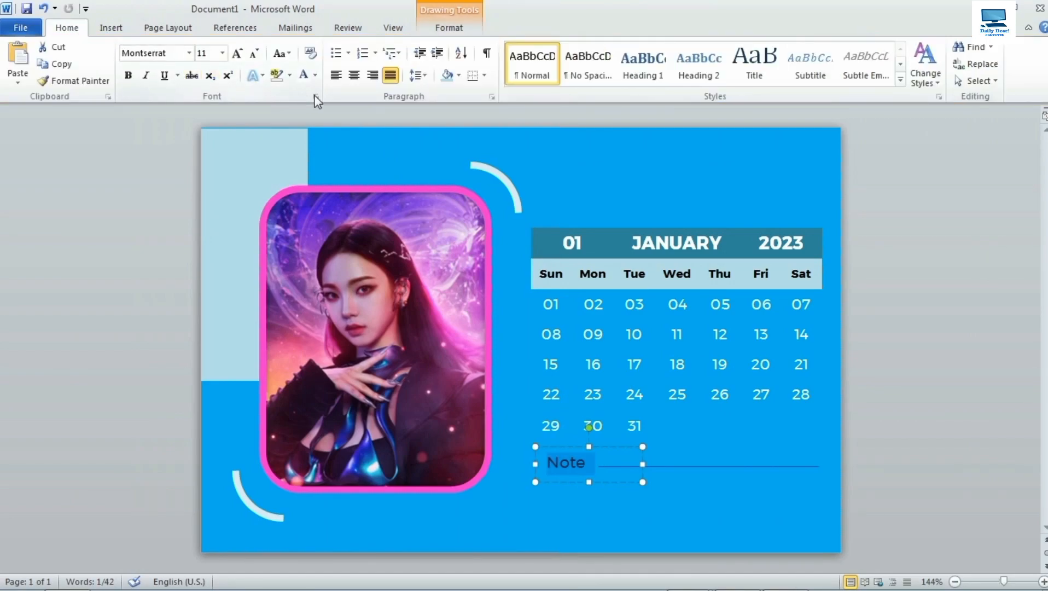
left_click(315, 75)
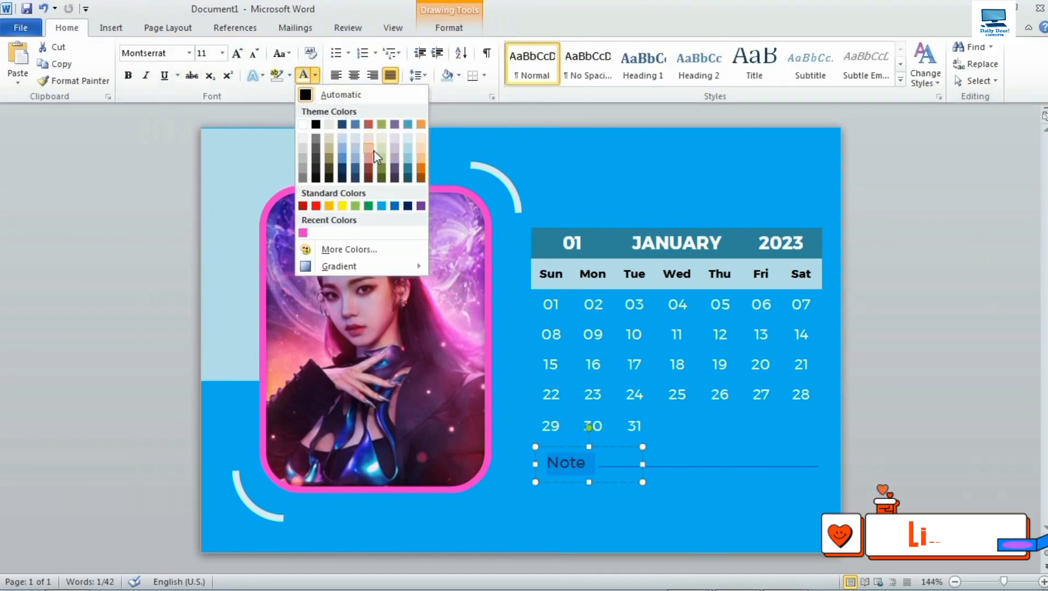
Colour Note purple and draw a text box below the line with no outline and no fill.
left_click(420, 206)
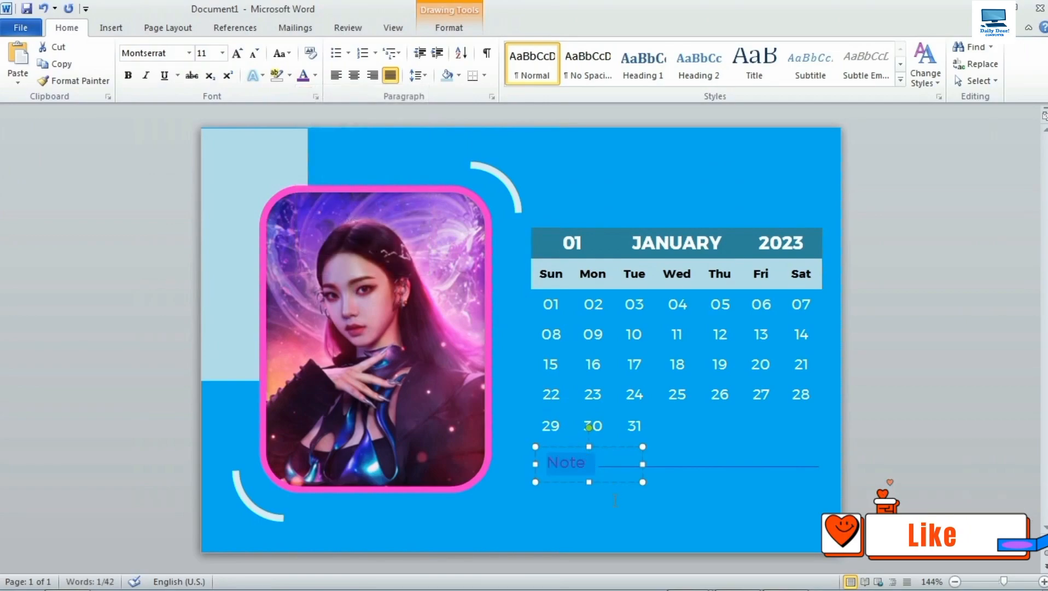
left_click(611, 484)
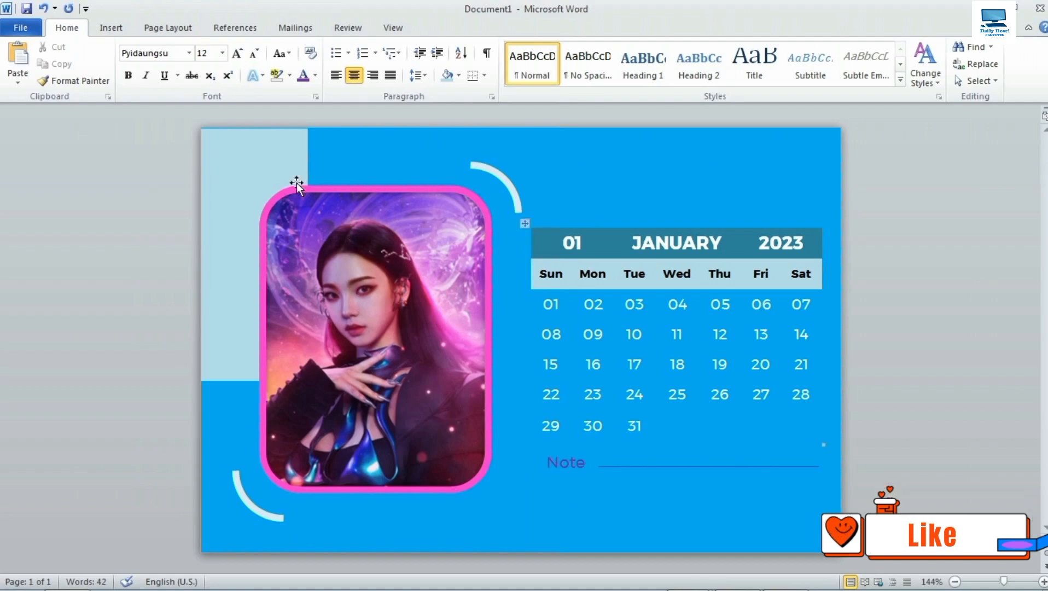
left_click(118, 29)
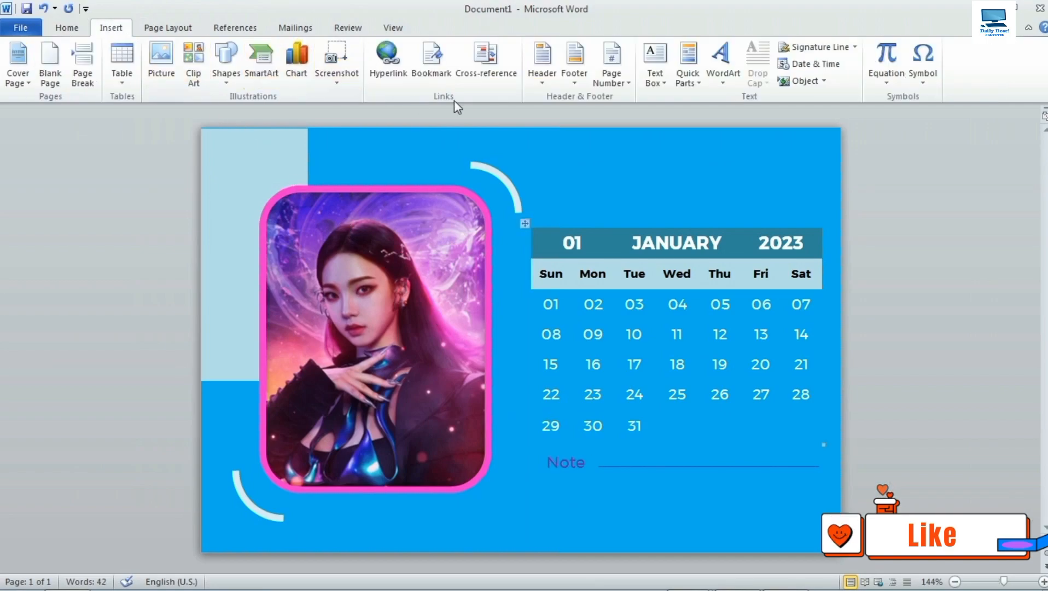
left_click(658, 86)
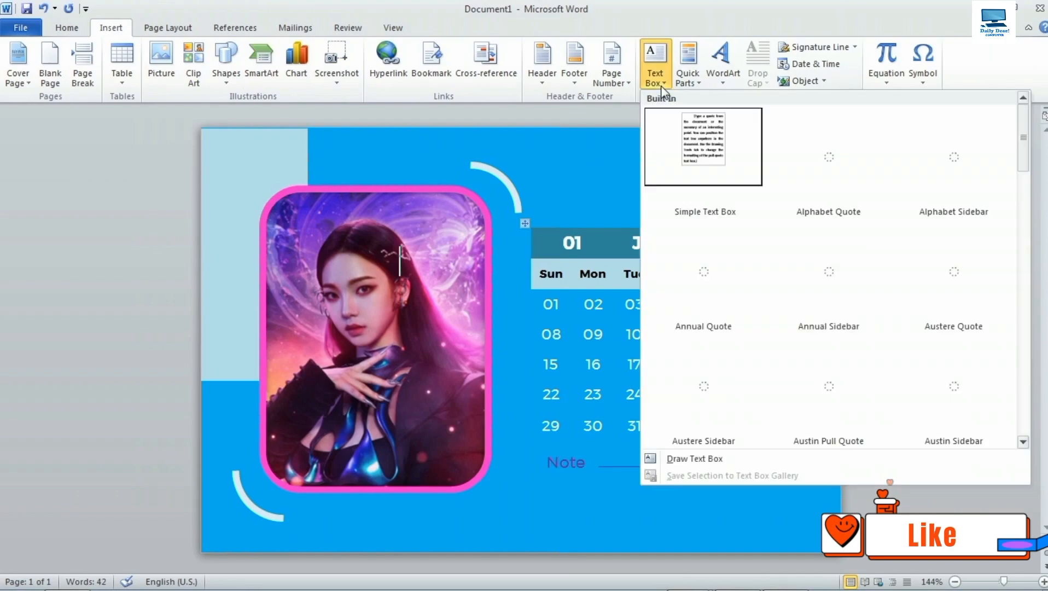
left_click(703, 457)
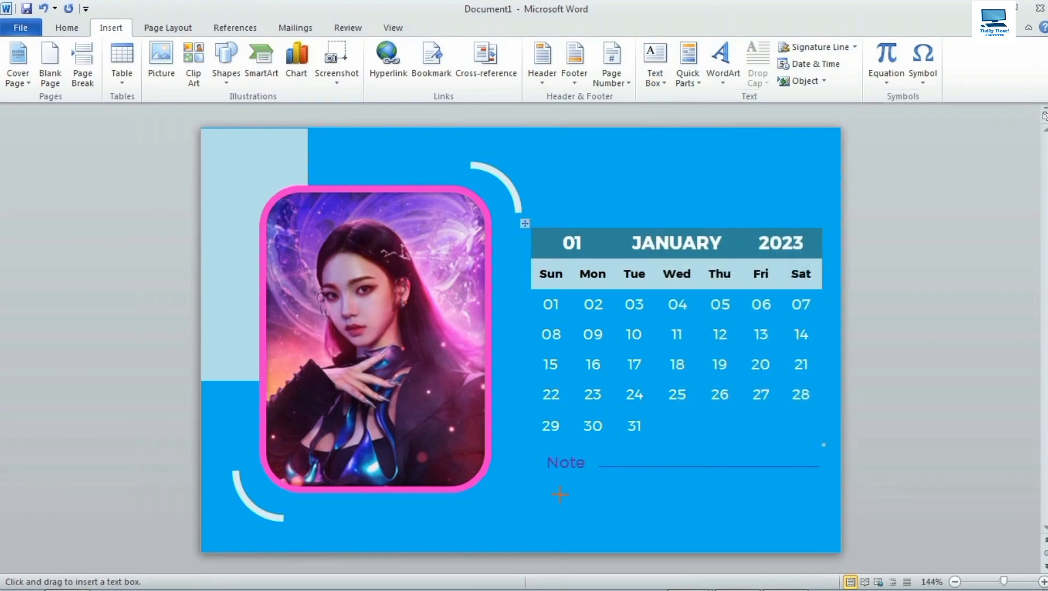
mouse_move(538, 491)
left_mouse_down()
mouse_move(702, 534)
mouse_move(816, 535)
left_mouse_up()
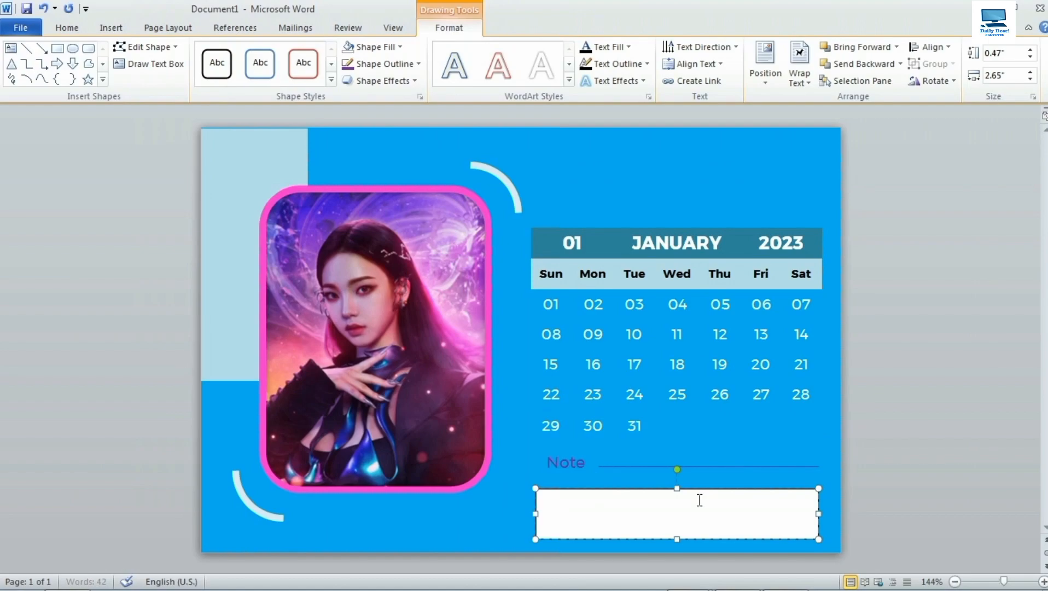
left_click(389, 62)
left_click(404, 216)
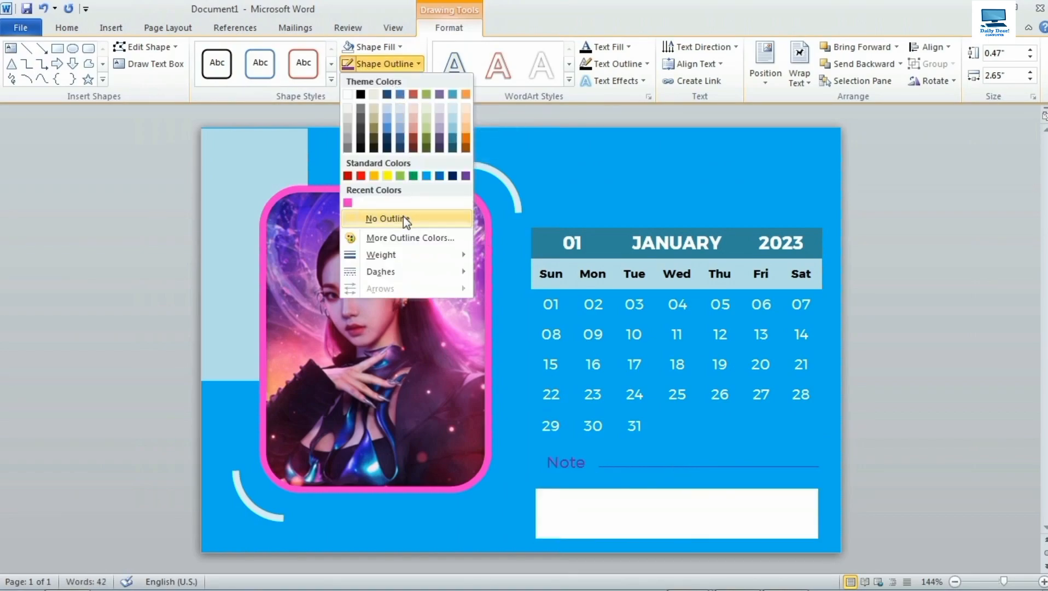
left_click(381, 48)
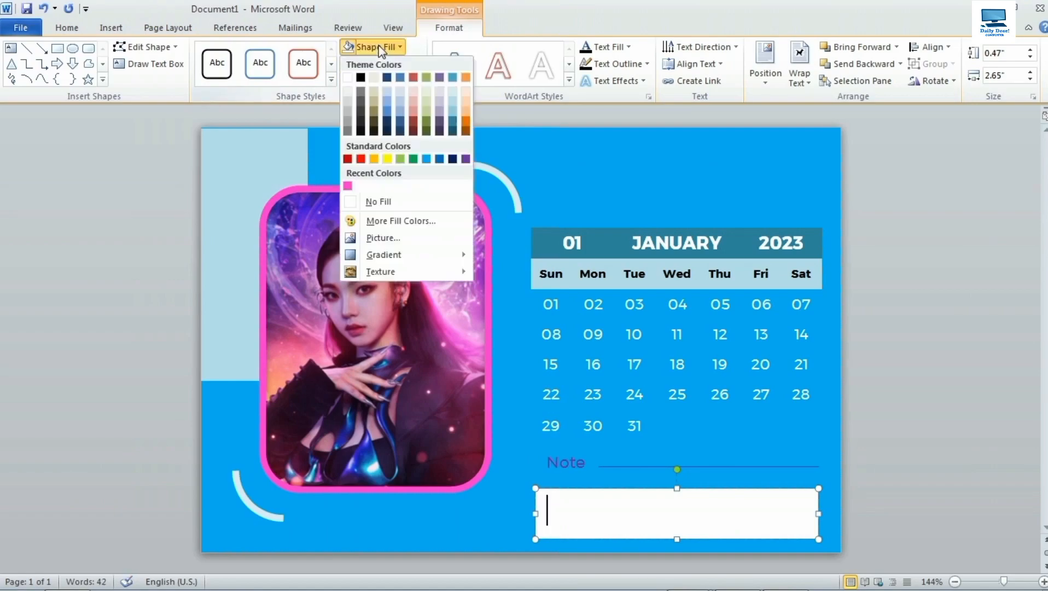
left_click(392, 201)
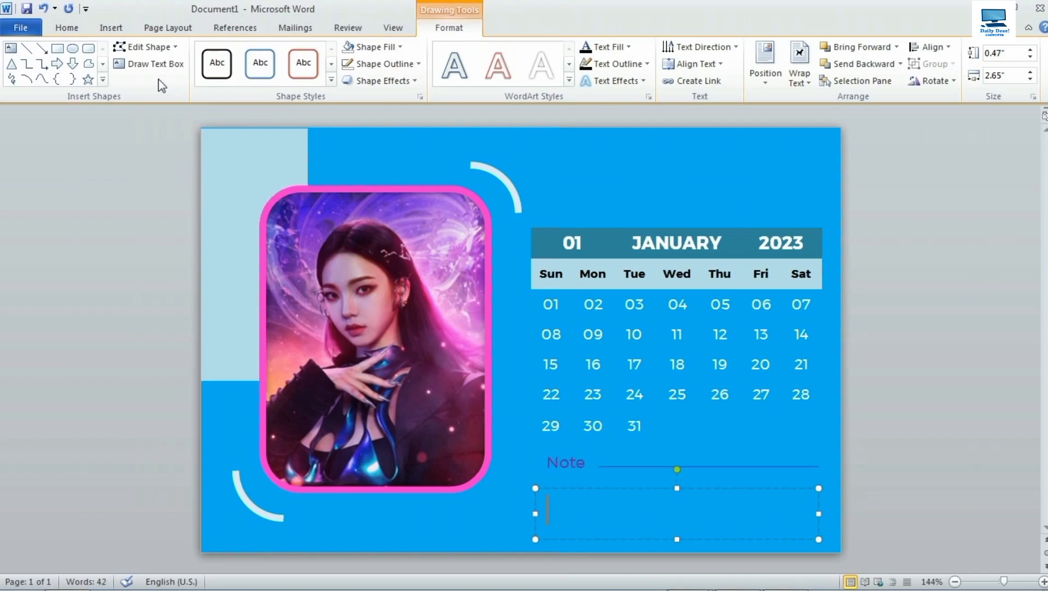
Set the text box to Montserrat 7 pt and type the contact number and e-mail line.
left_click(66, 28)
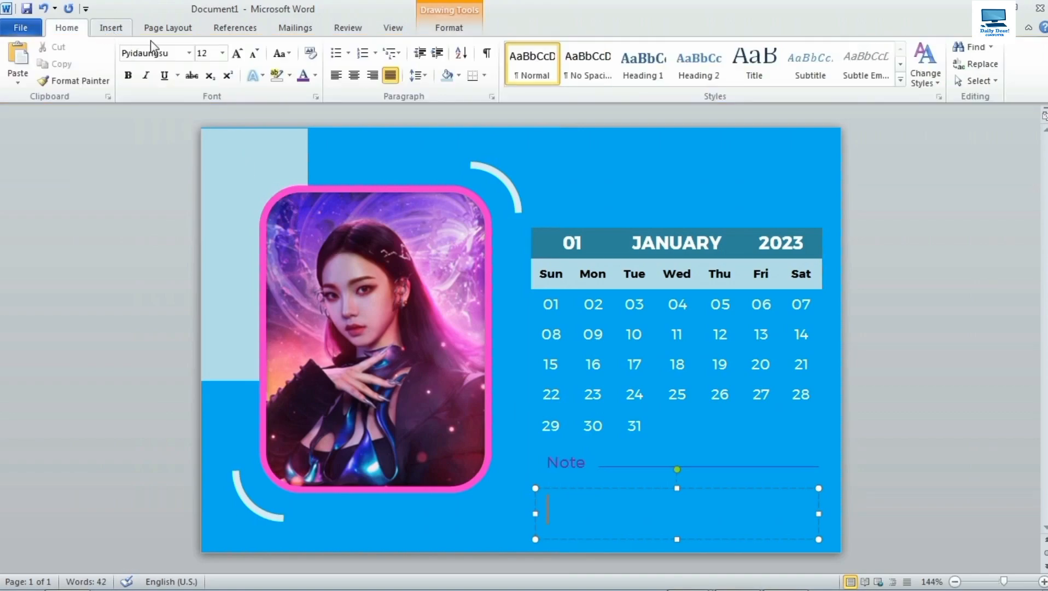
left_click(188, 53)
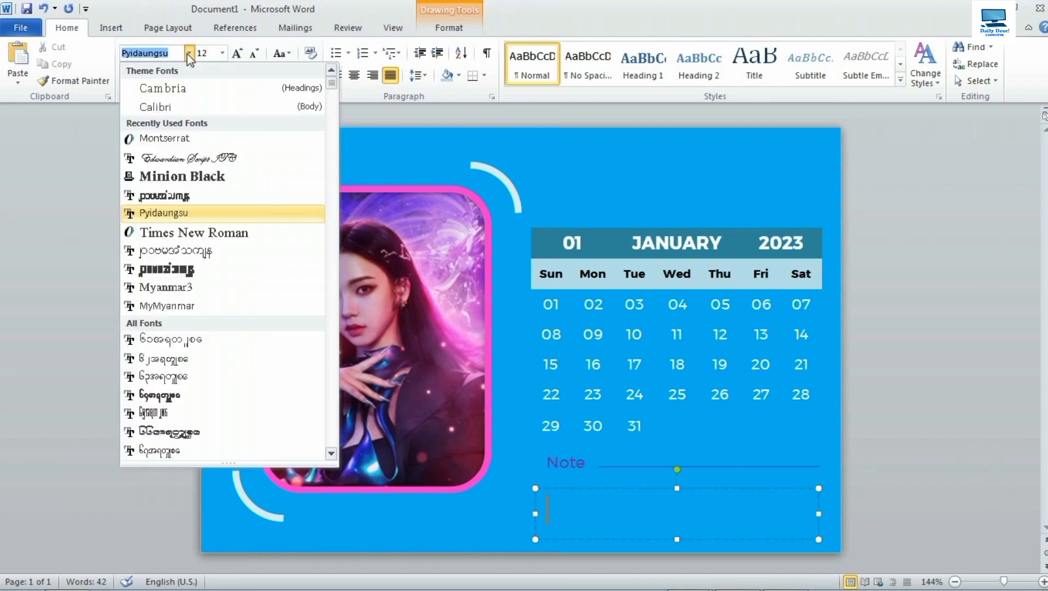
left_click(181, 139)
left_click(222, 54)
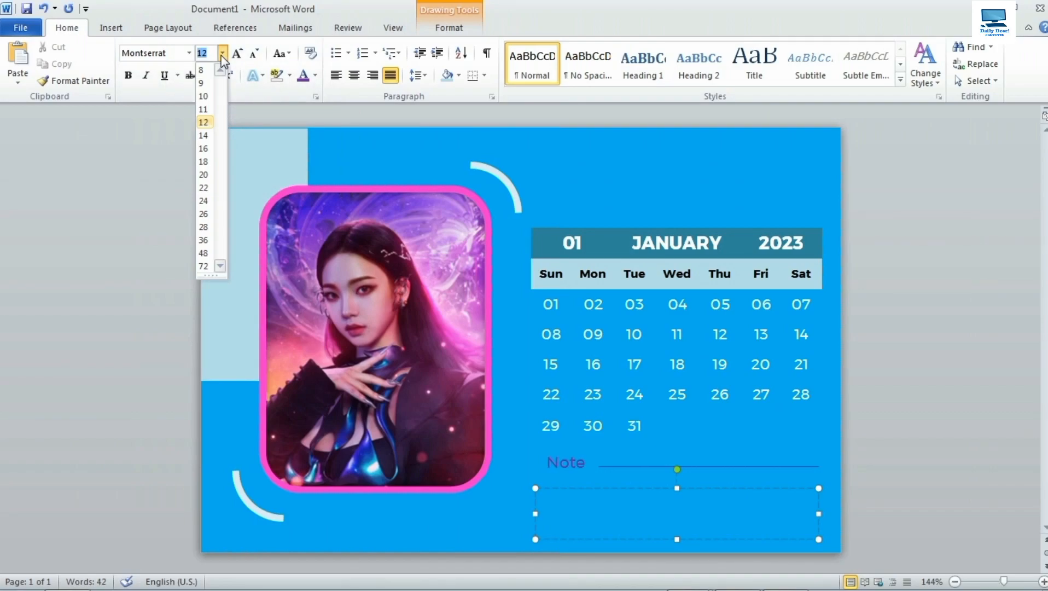
type("h")
left_click(222, 52)
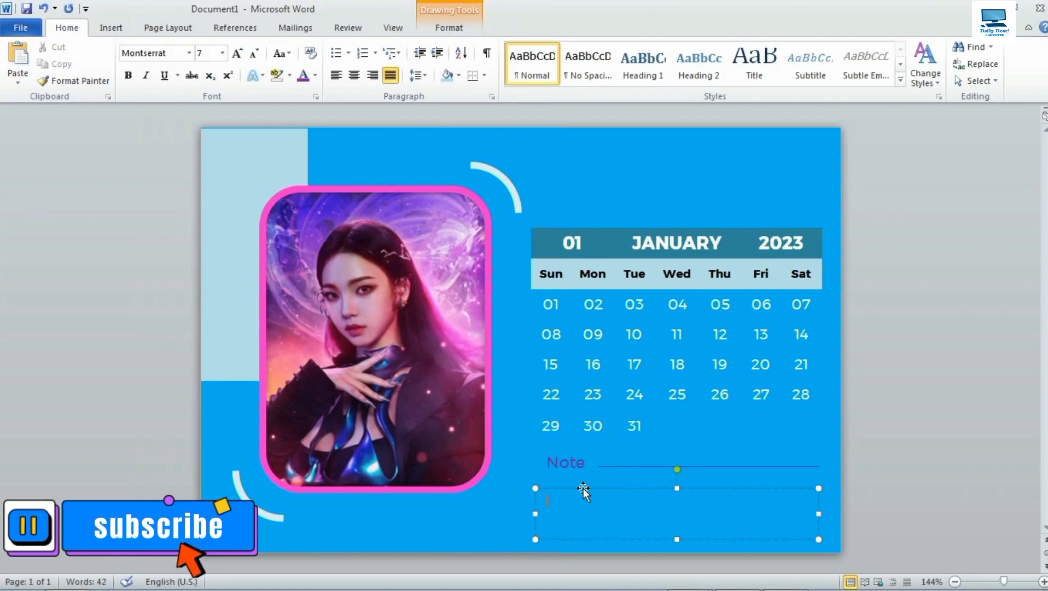
key("BackSpace")
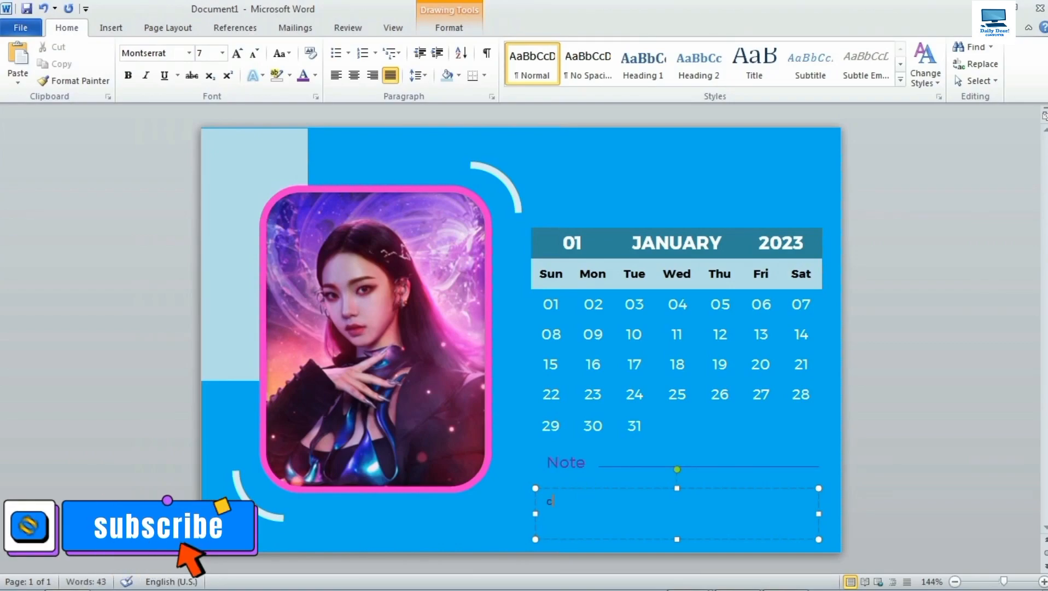
type("Conta")
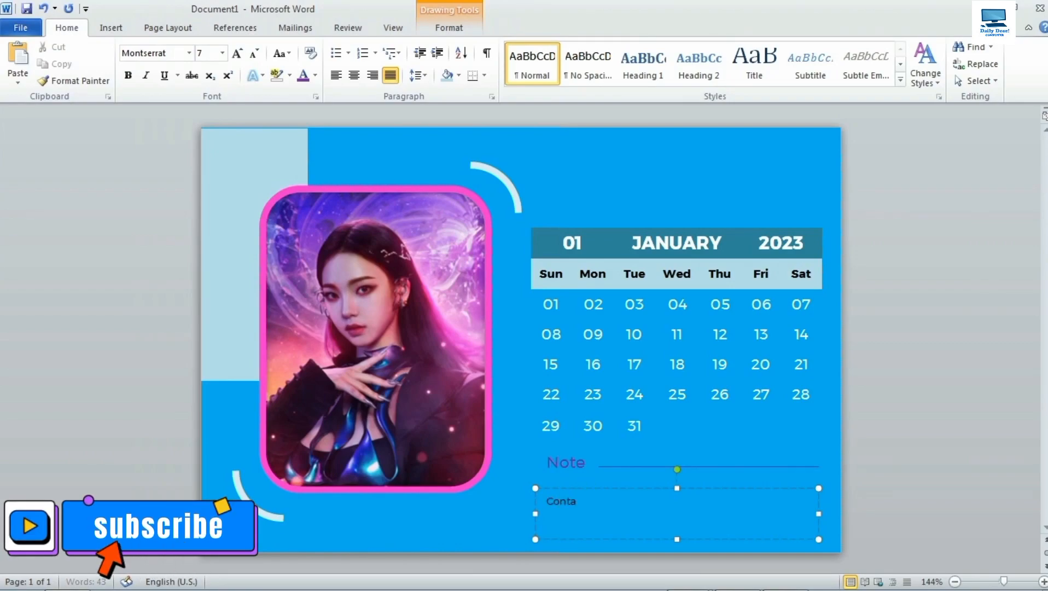
type("ct No. :")
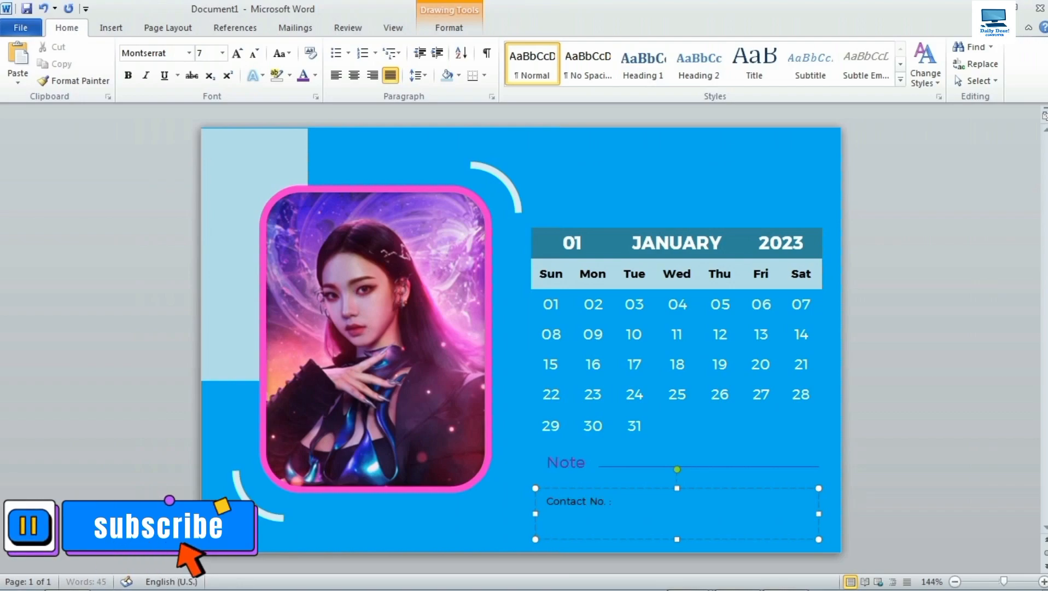
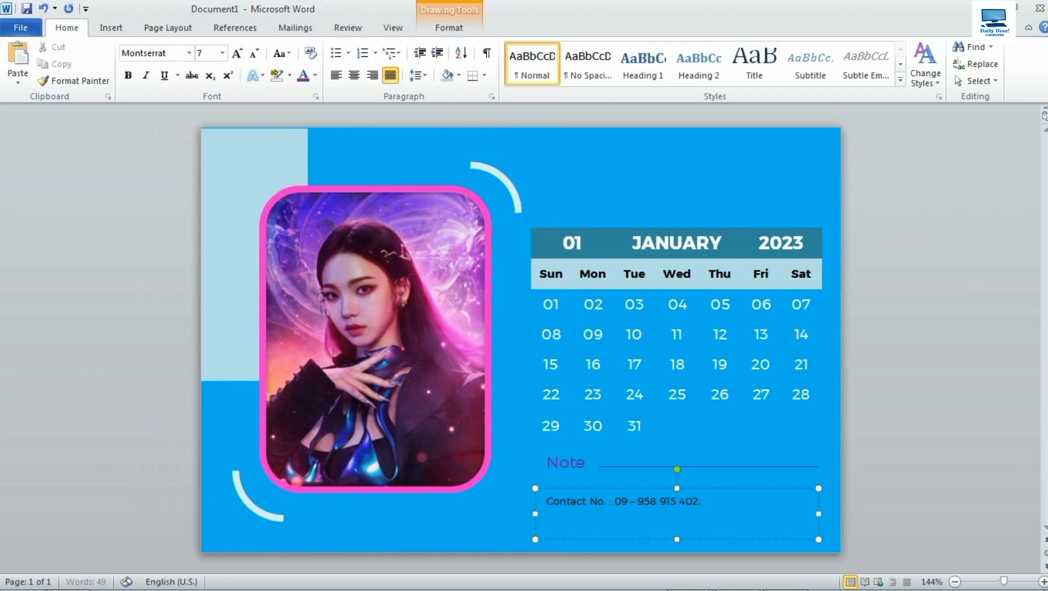
type("Mail:")
key("BackSpace")
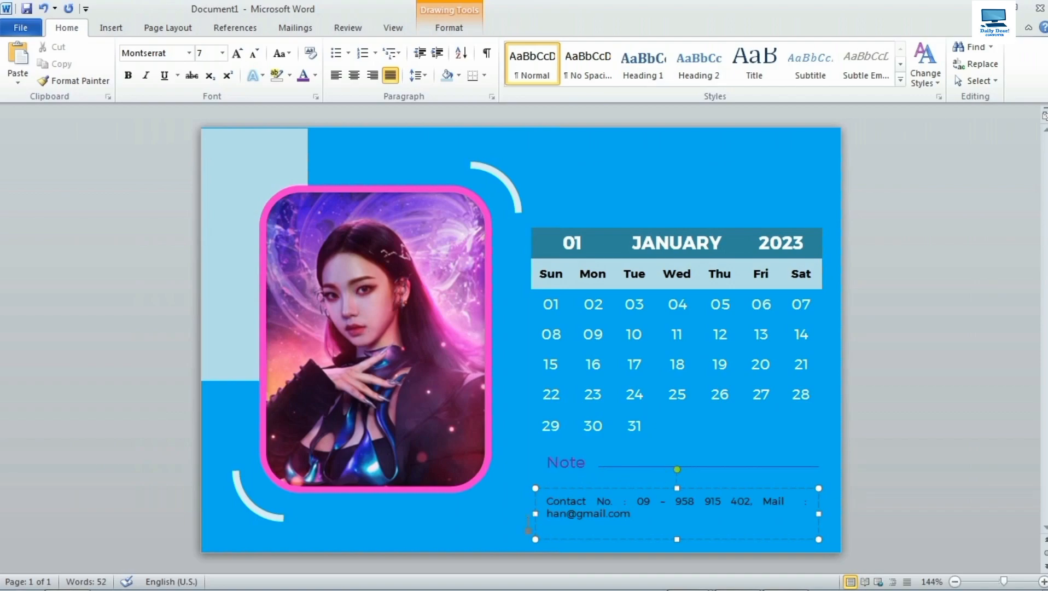
Widen the contact box leftward and add the street address on a new line below.
left_click_drag(535, 514, 518, 515)
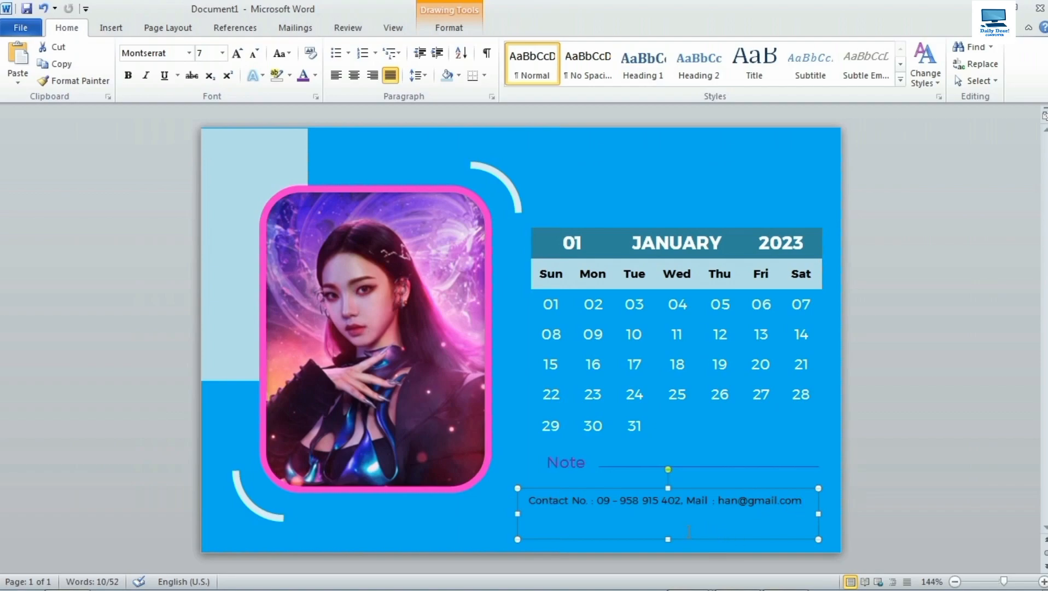
left_click(649, 520)
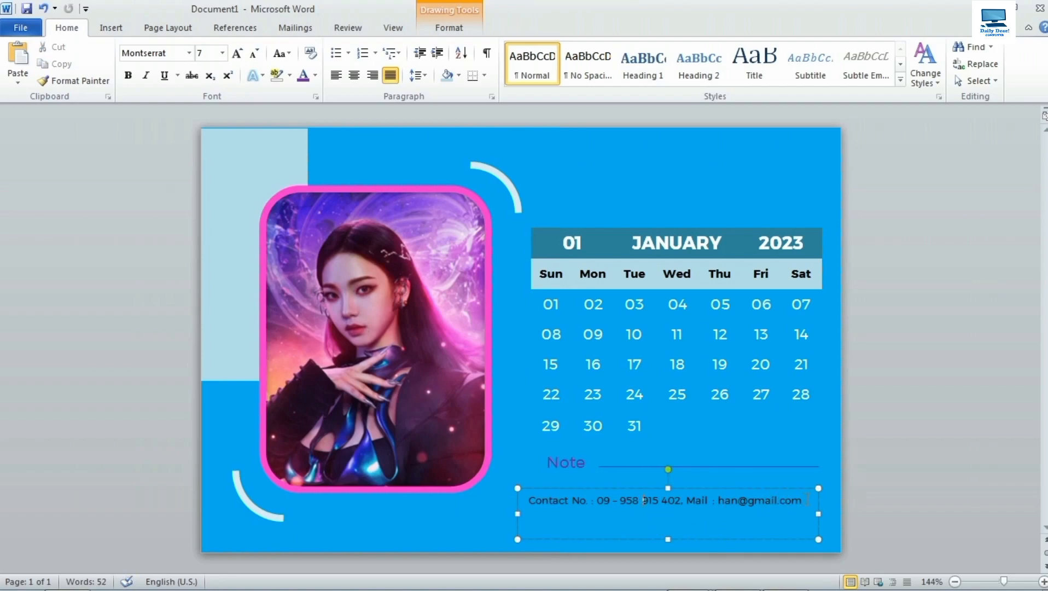
key("Return")
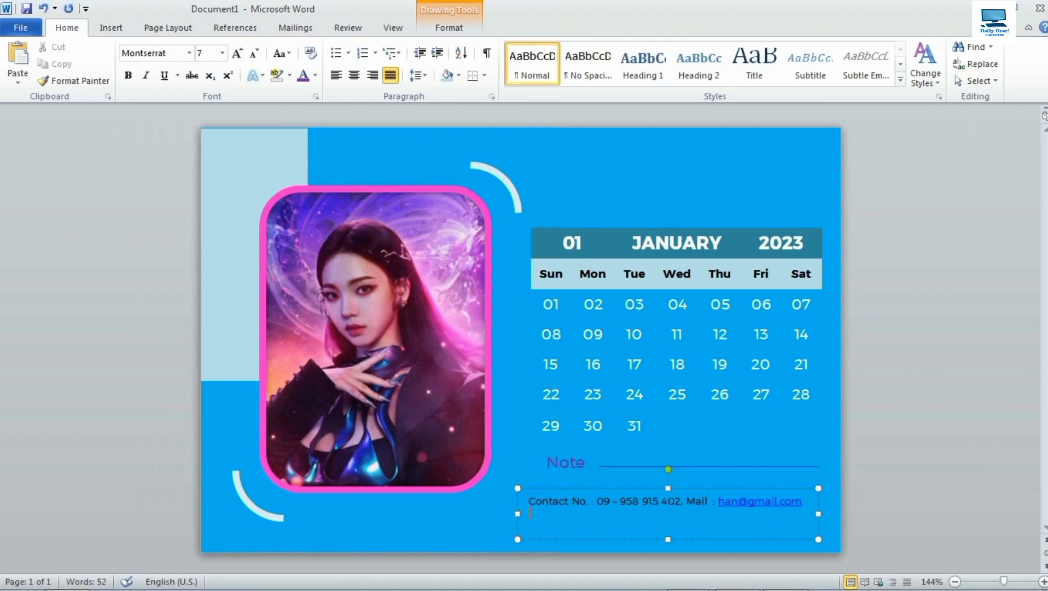
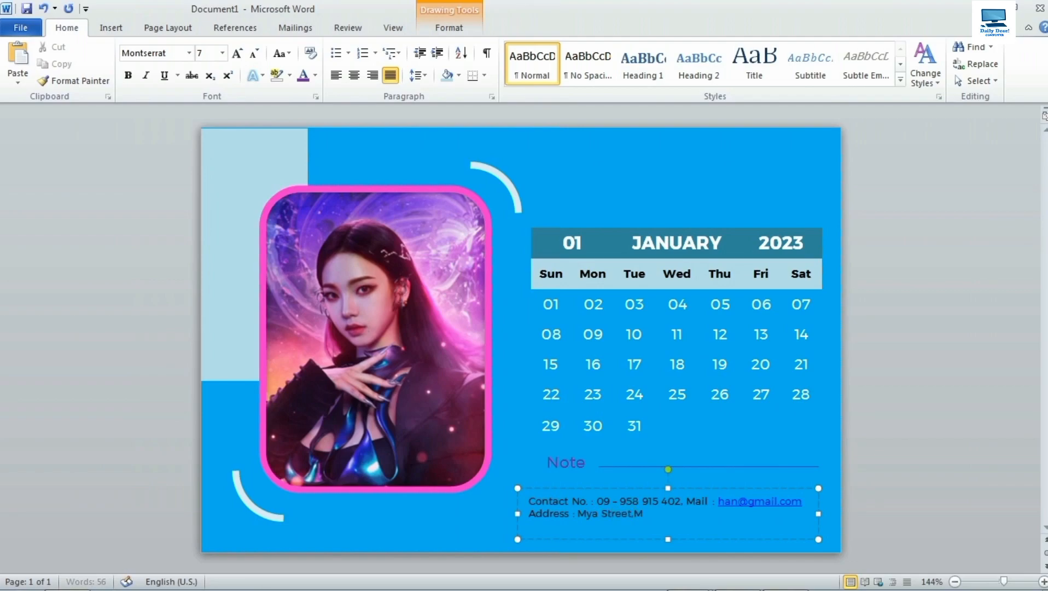
key("BackSpace")
key("BackSpace")
key("BackSpace")
Make all the contact and address text white and centred.
key("ctrl+a")
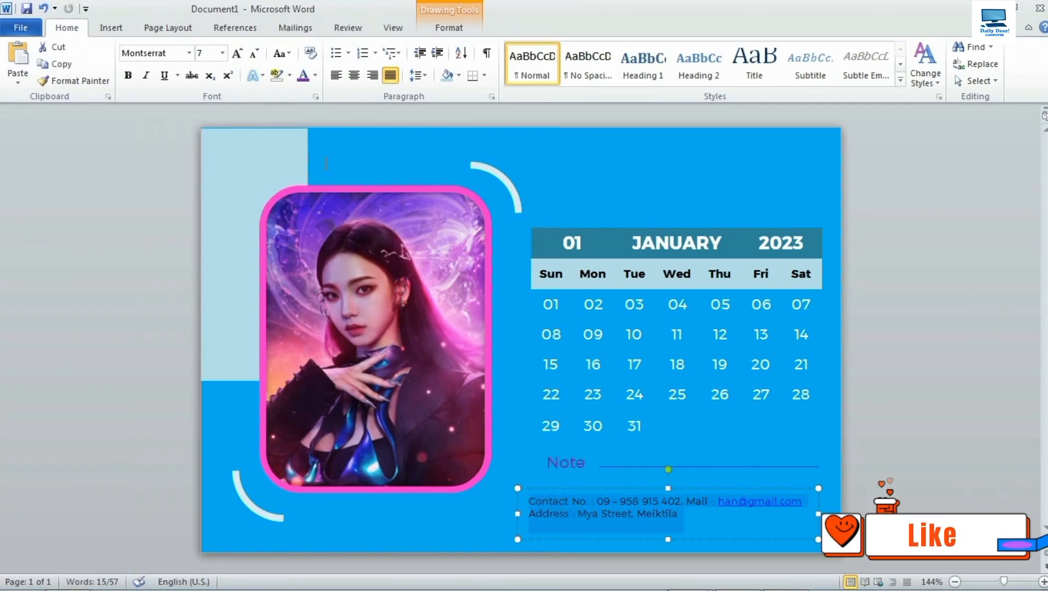
left_click(316, 75)
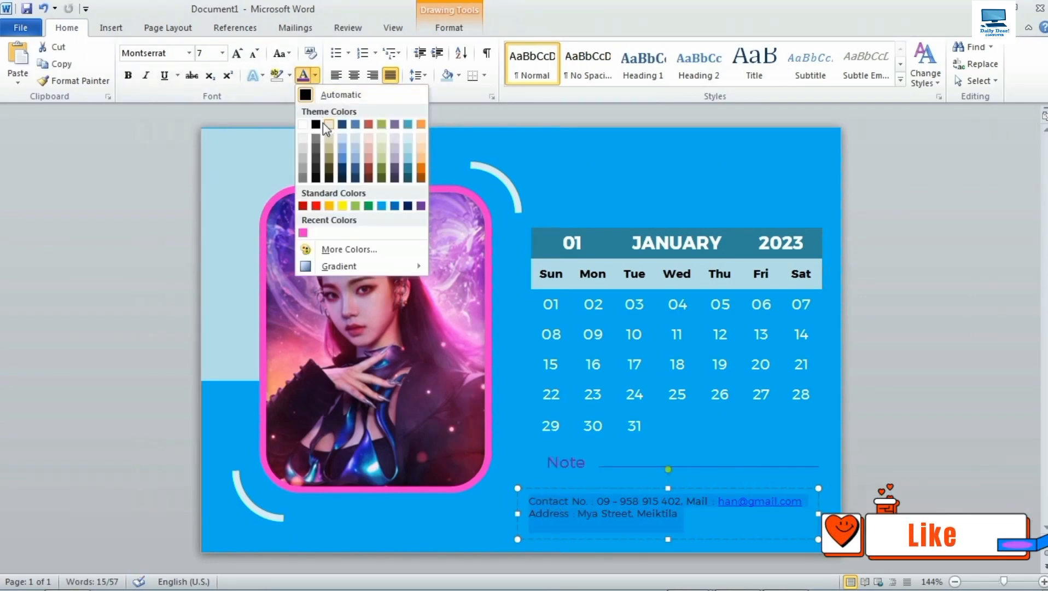
left_click(302, 125)
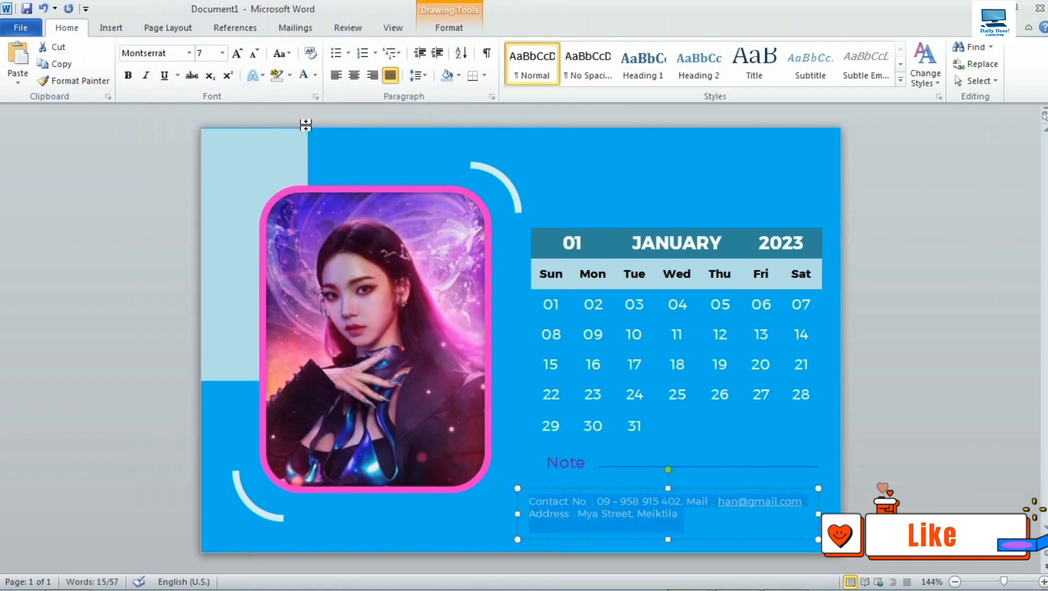
left_click(354, 76)
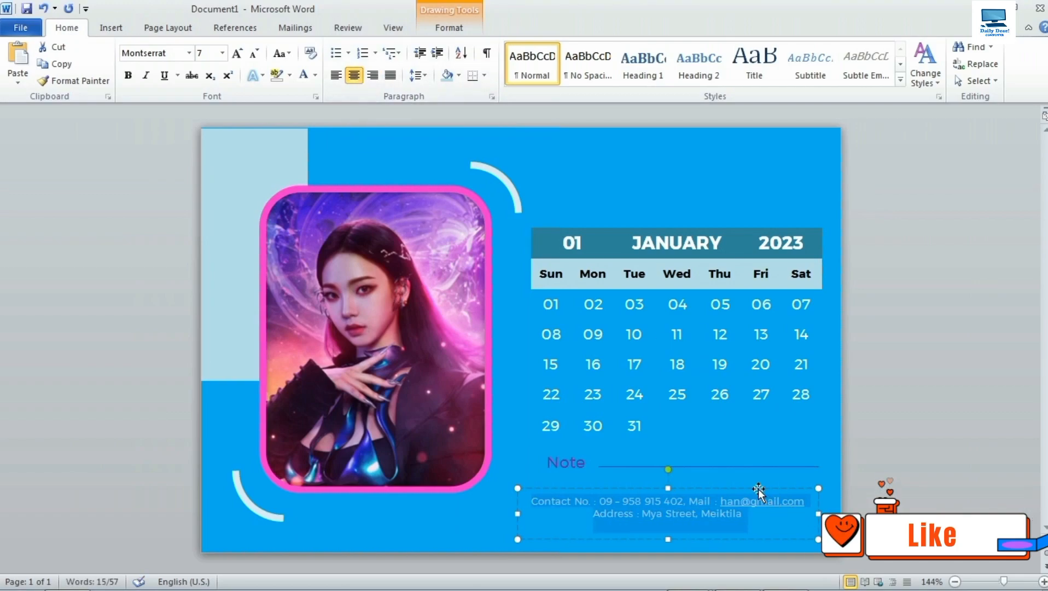
Nudge the contact box down slightly and lower the Note label level with its line.
left_click_drag(758, 491, 766, 486)
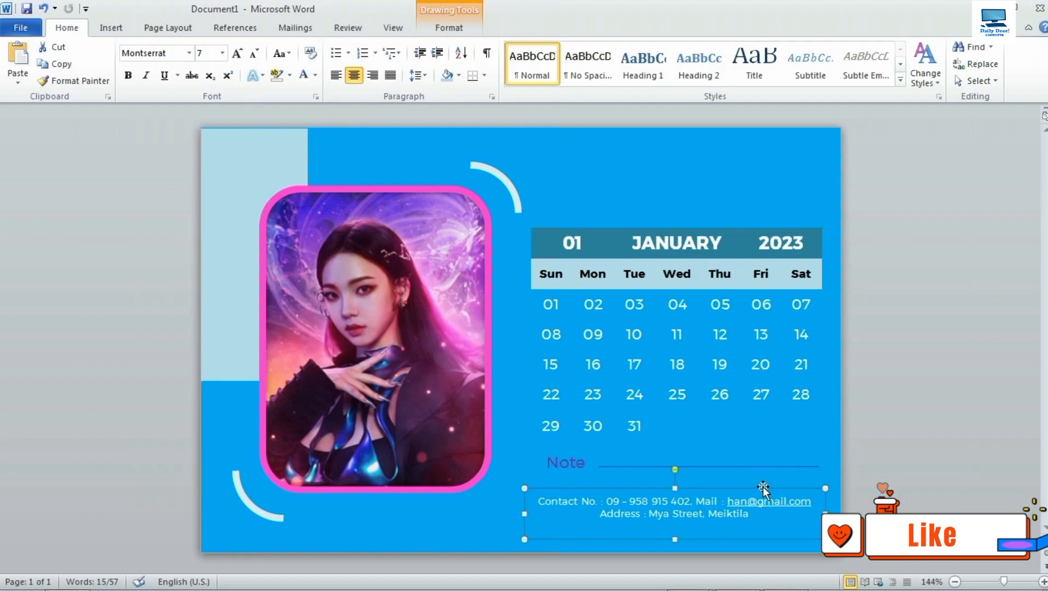
left_click_drag(763, 486, 767, 484)
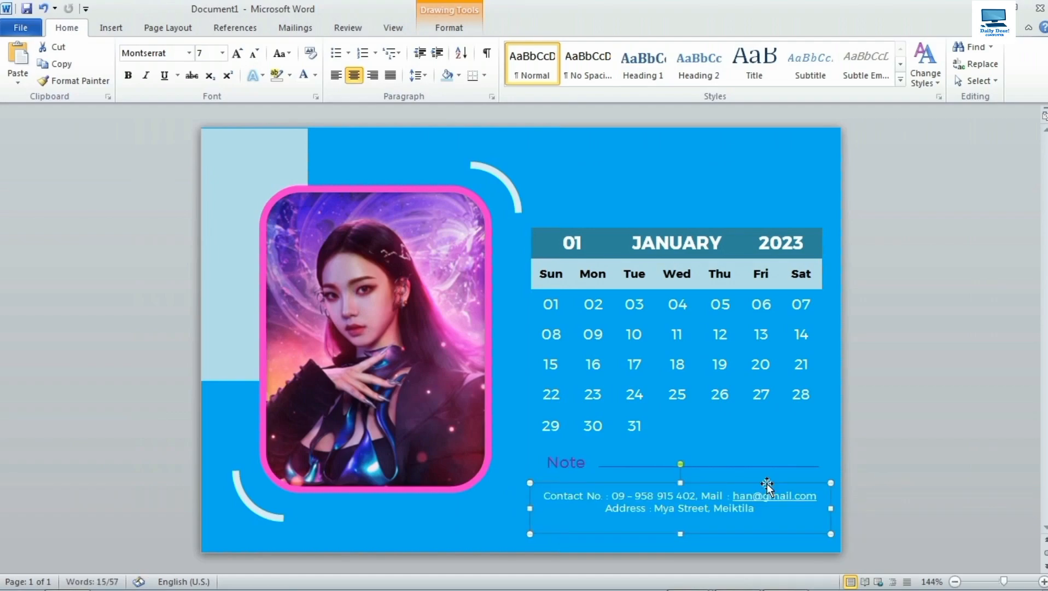
key("Down")
key("Down")
key("Down")
key("Down")
key("Down")
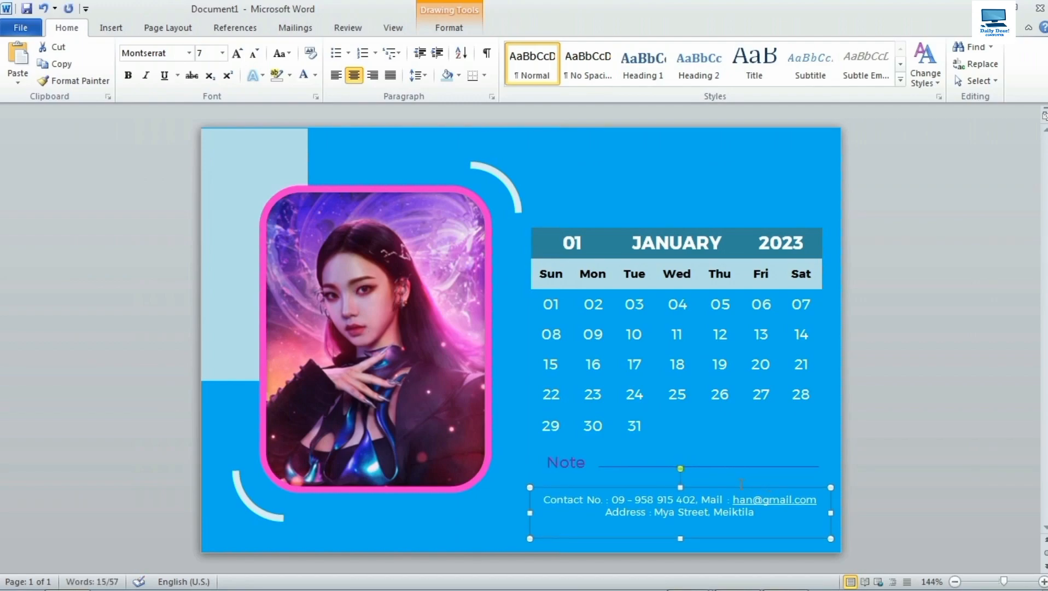
left_click(917, 377)
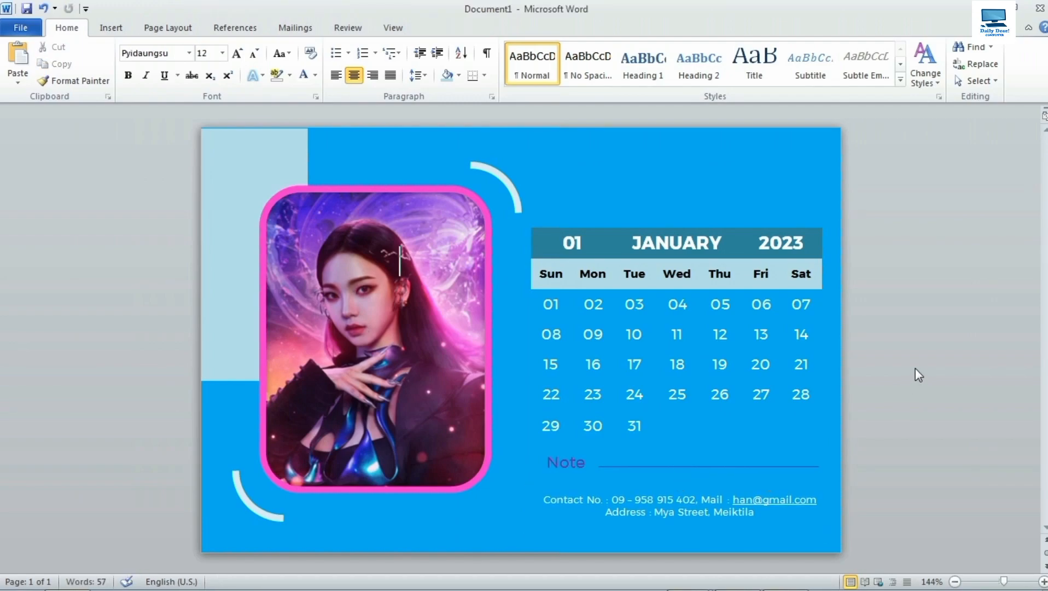
left_click(581, 464)
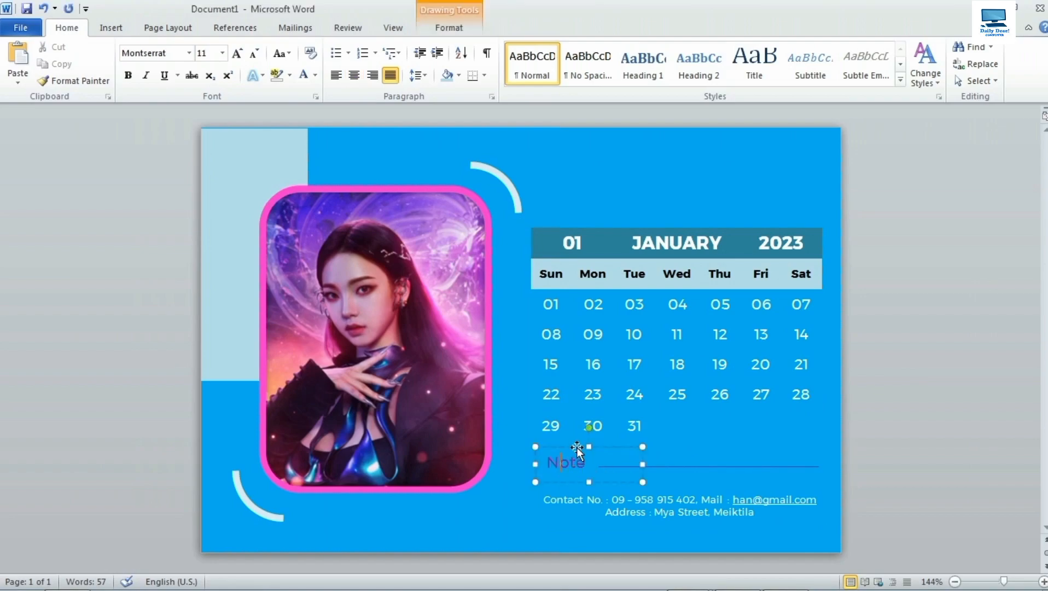
key("ctrl+Down")
key("ctrl+Down")
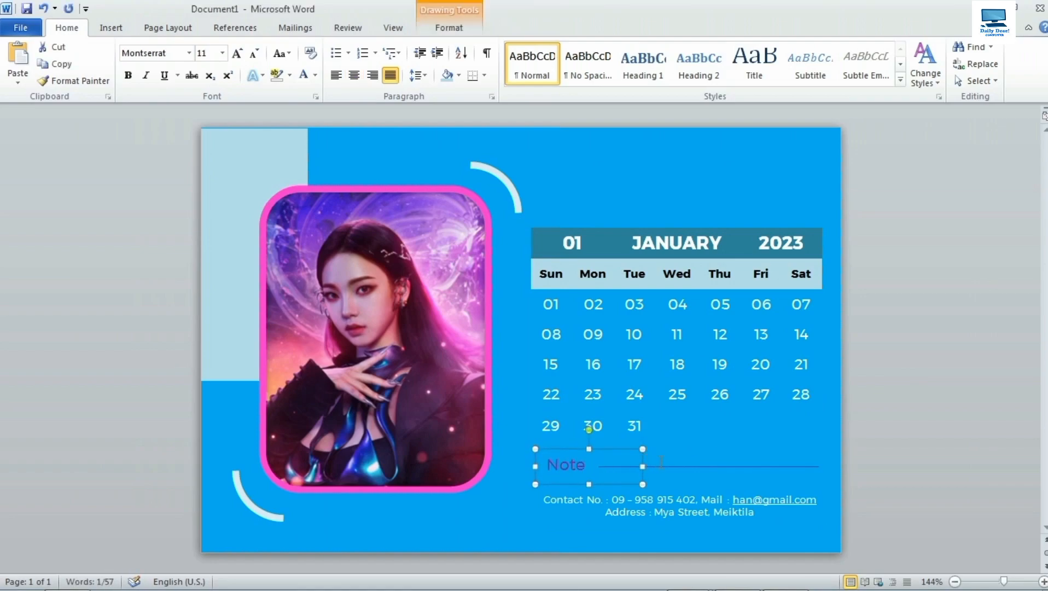
left_click(660, 467)
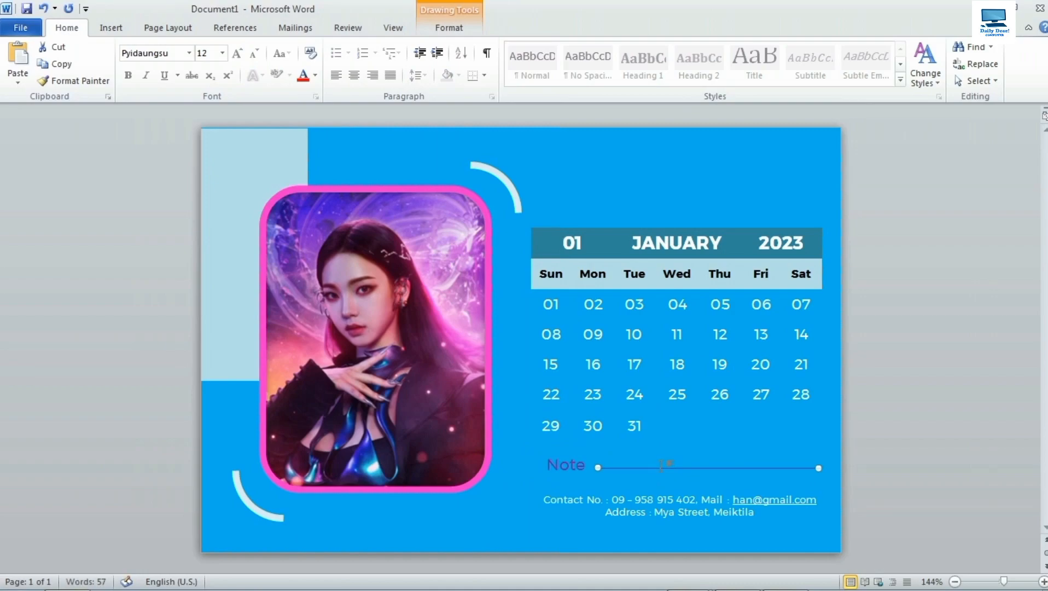
left_click(911, 388)
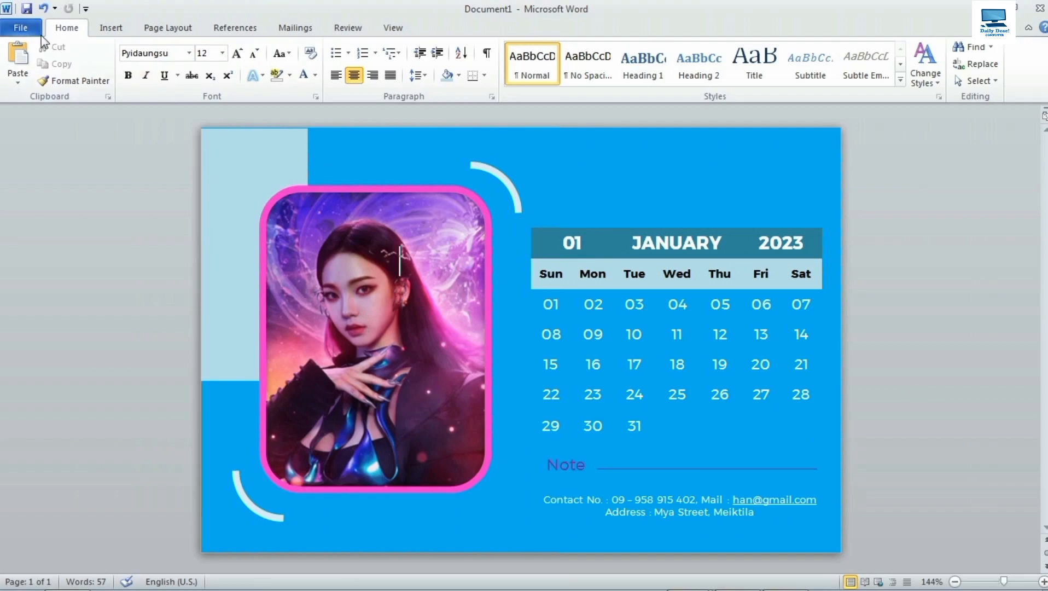
Save the calendar page to the Desktop as a PDF named 'Karinaa'.
left_click(21, 28)
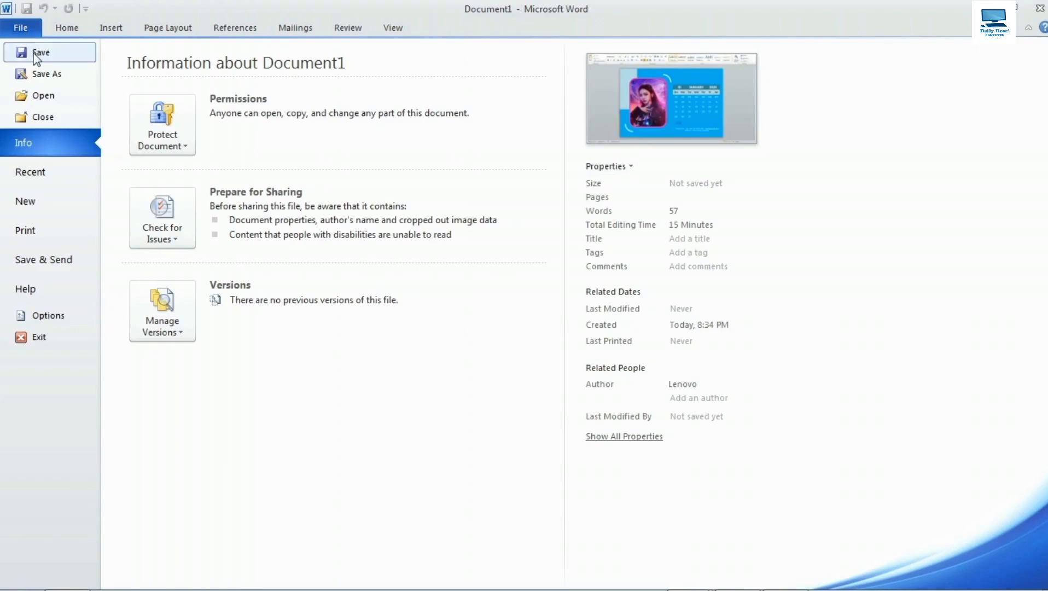
left_click(39, 77)
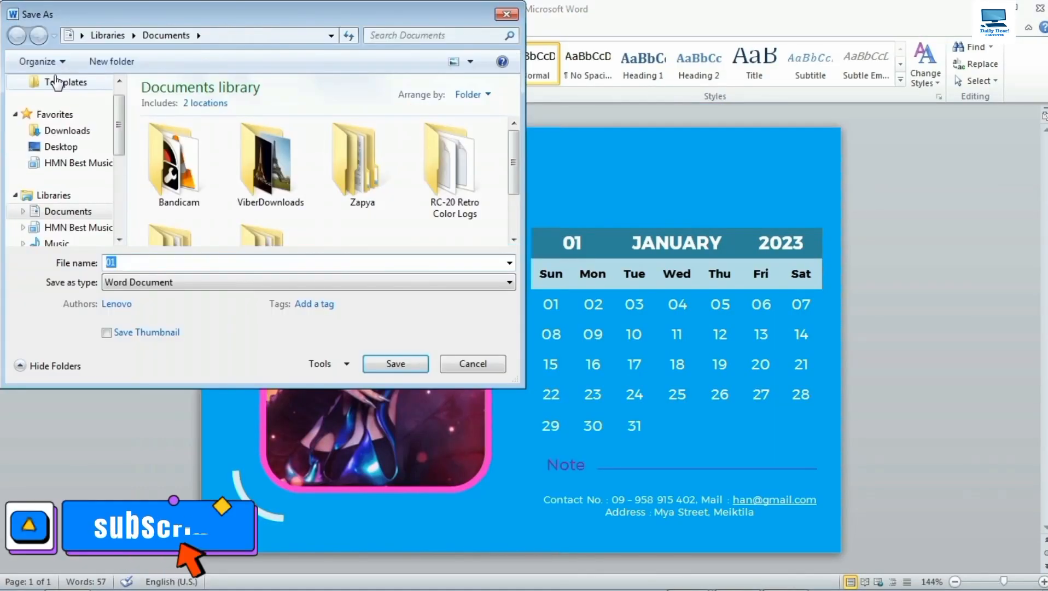
left_click(61, 149)
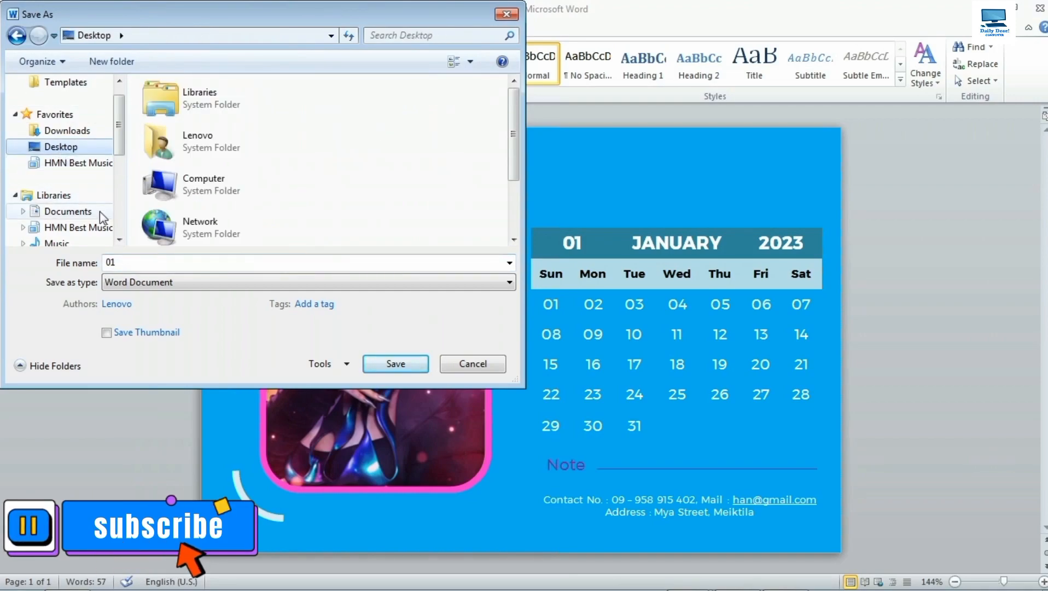
left_click(112, 263)
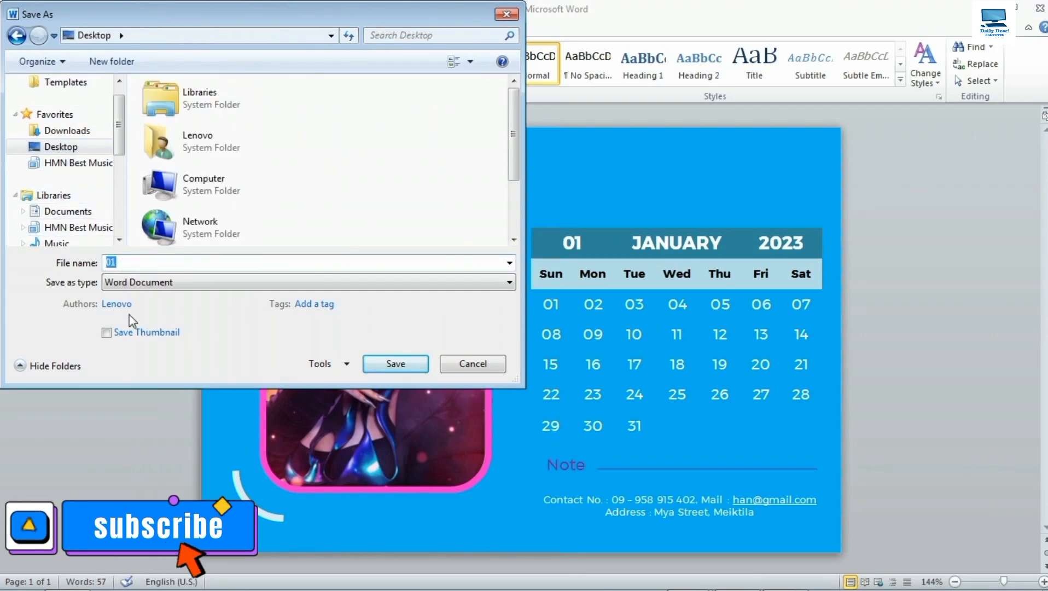
type("Kar")
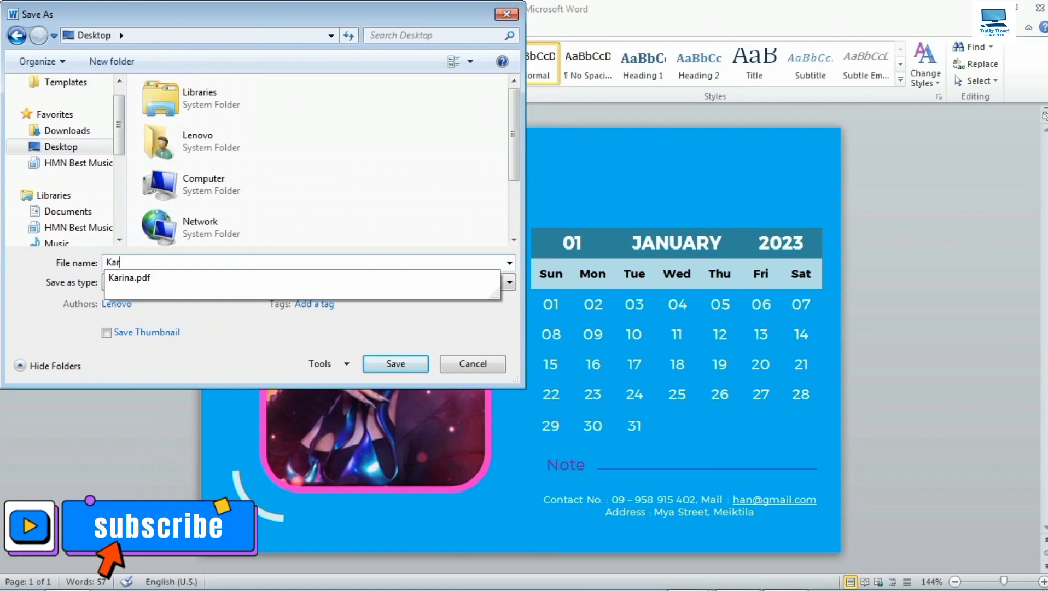
type("inaa")
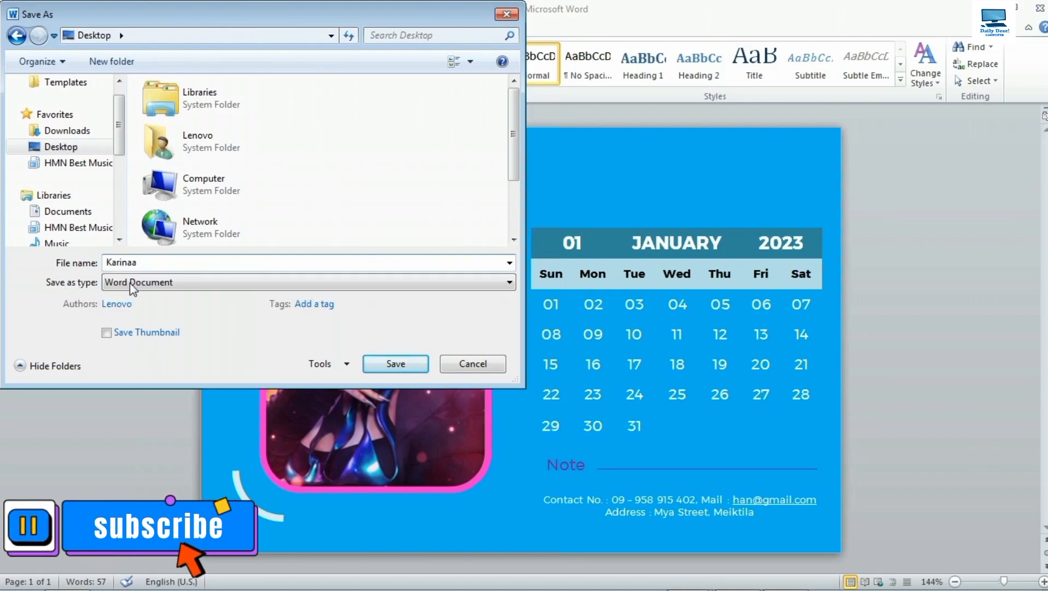
left_click(147, 281)
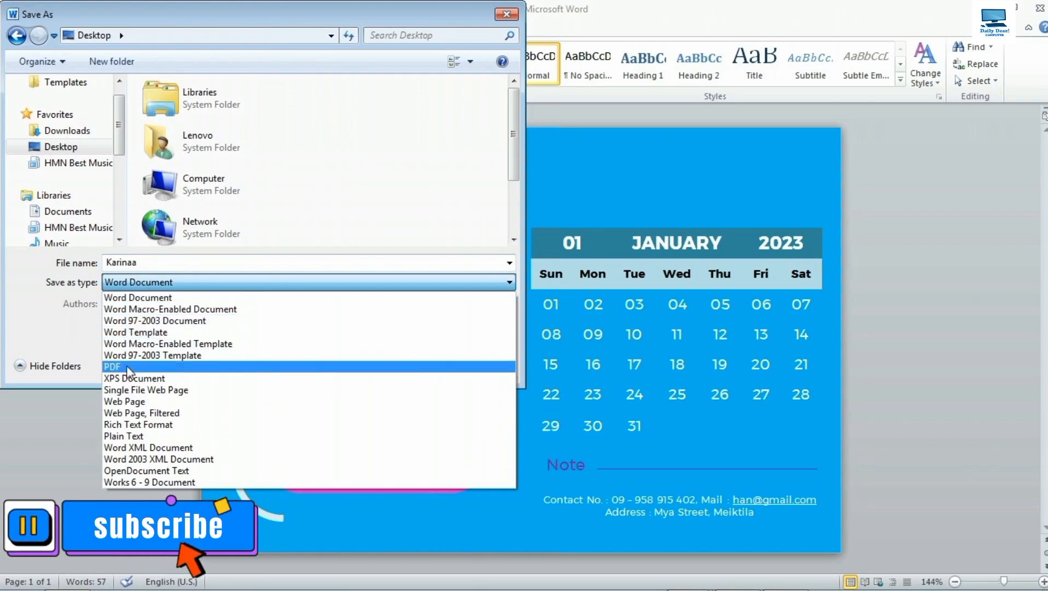
left_click(155, 365)
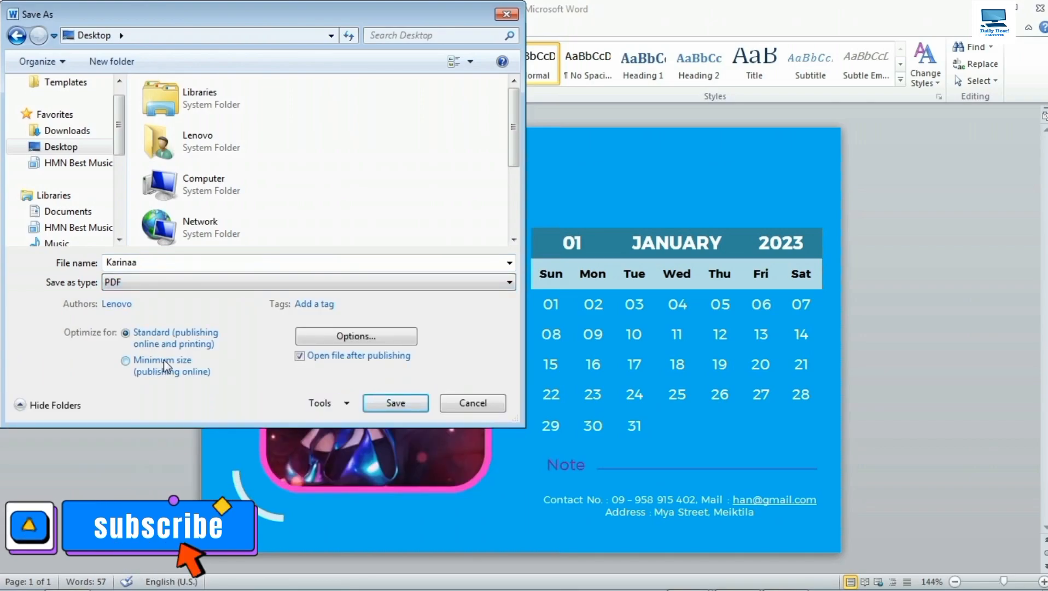
left_click(392, 407)
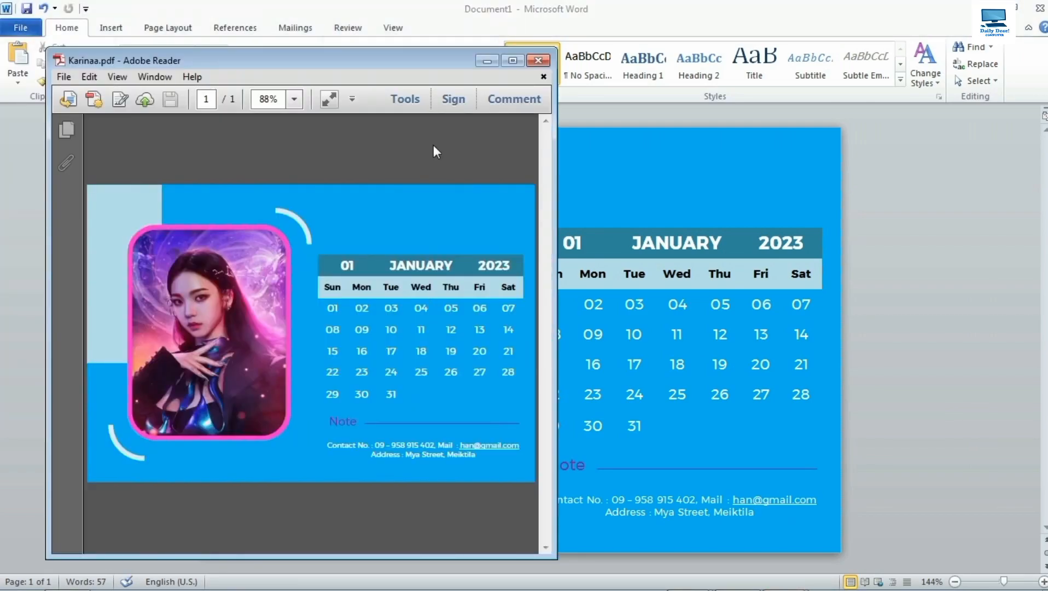
Maximize Adobe Reader and view Karinaa.pdf in Full Screen mode (Ctrl+L).
left_click(513, 61)
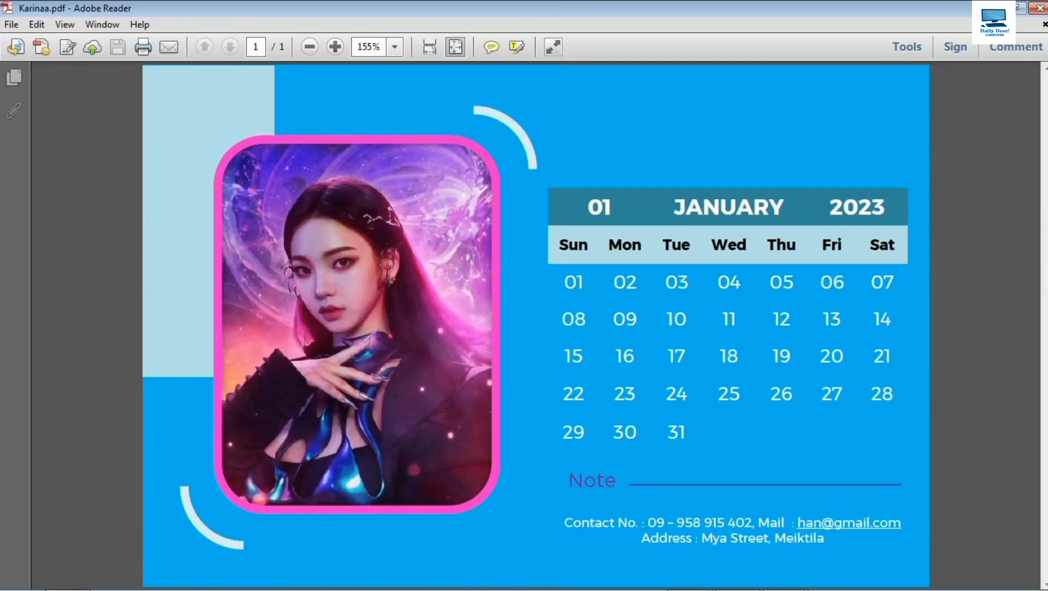
key("ctrl+l")
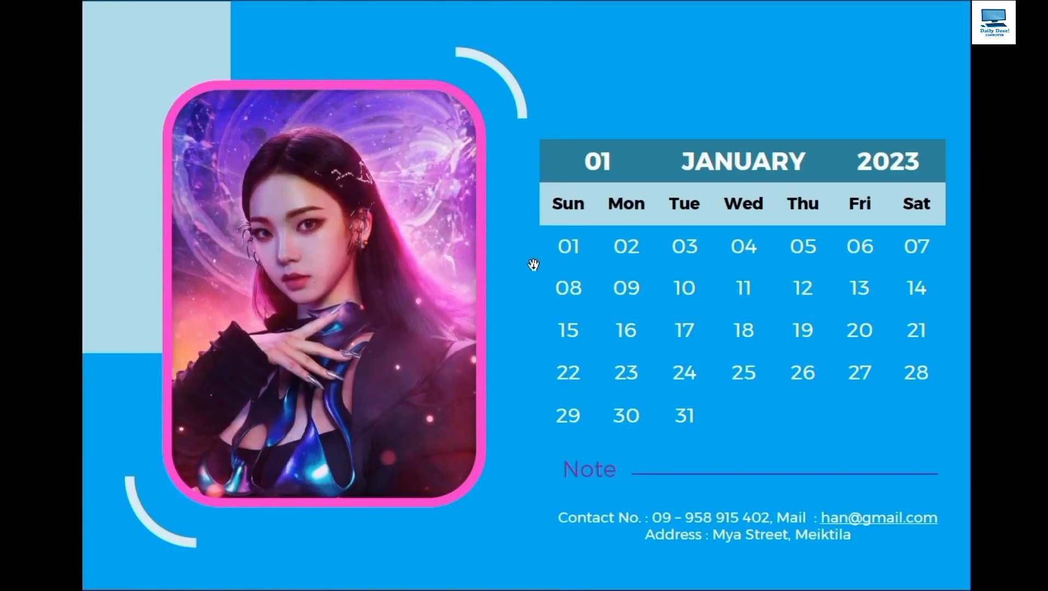